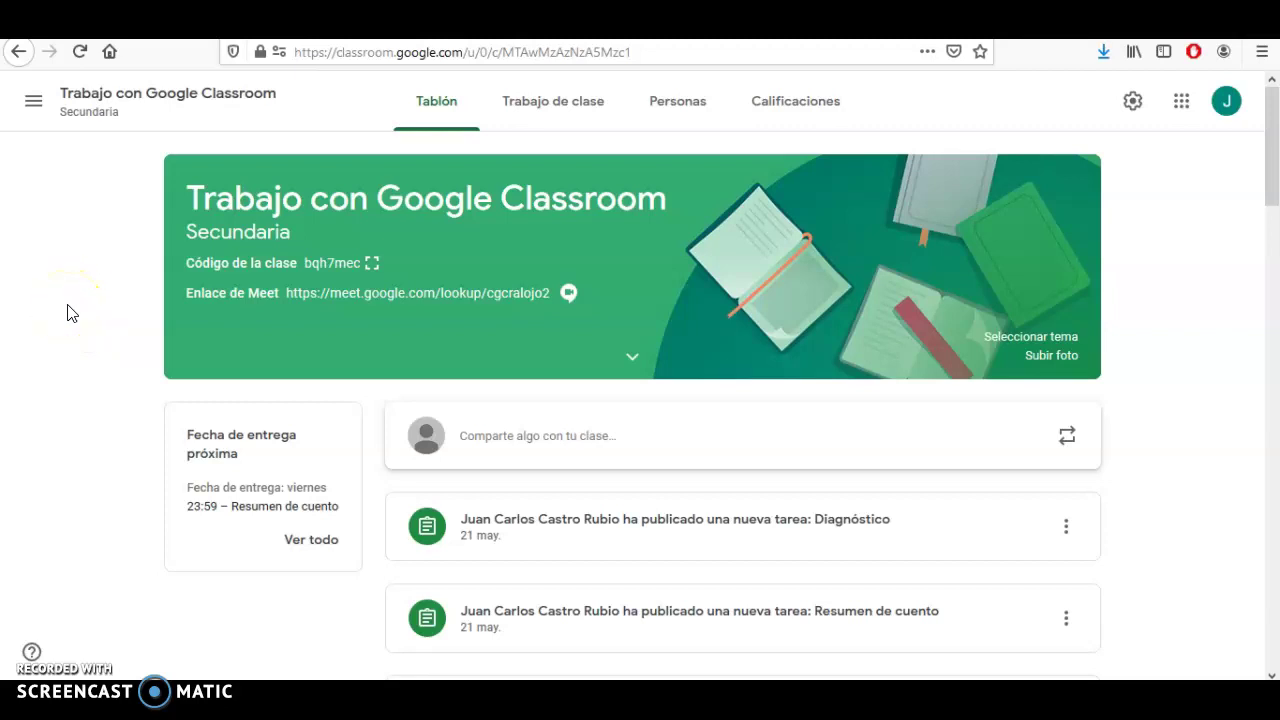
Step: Start a new quiz assignment (Tarea de cuestionario) in the class's classwork
{"action": "left_click", "coordinate": [526, 115]}
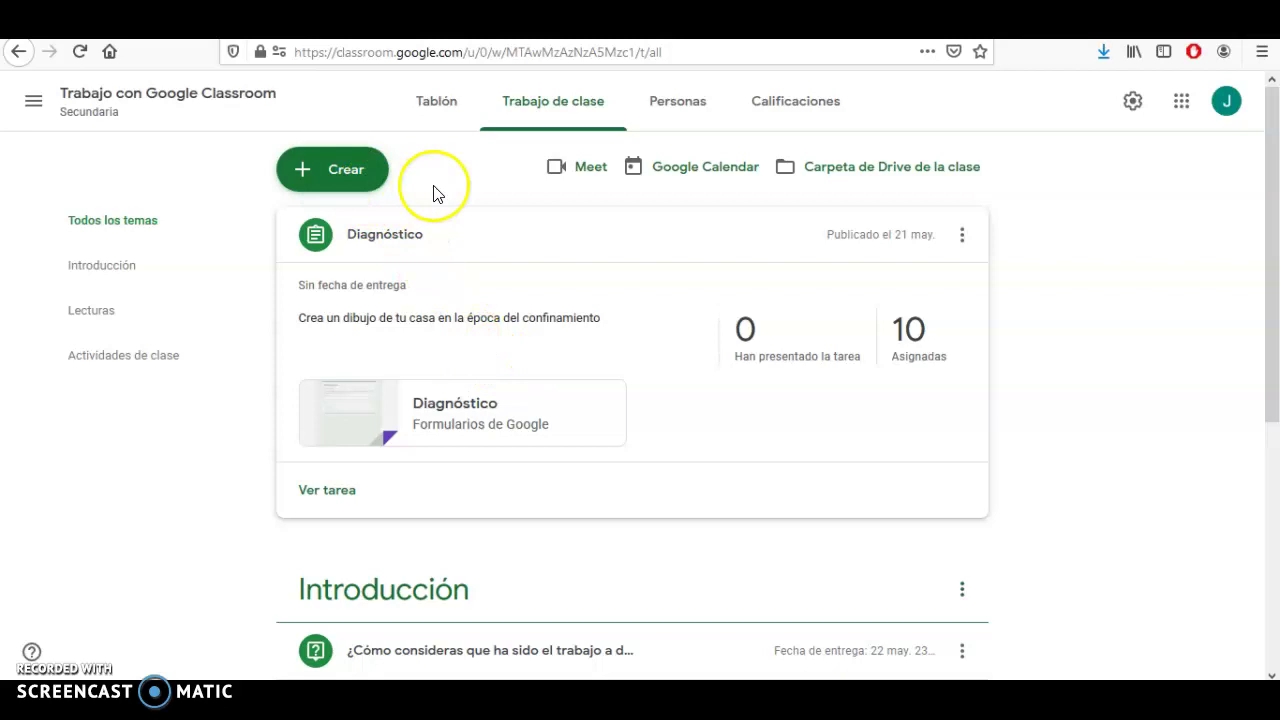
{"action": "left_click", "coordinate": [320, 177]}
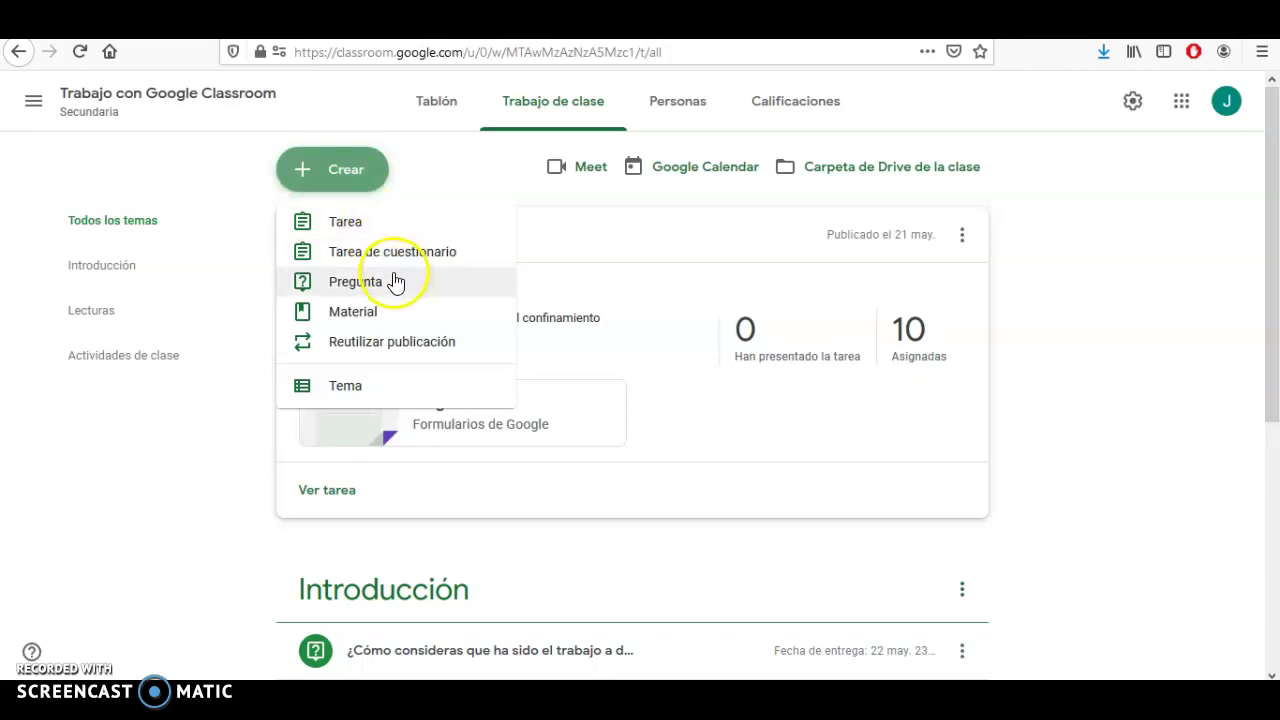
{"action": "left_click", "coordinate": [456, 261]}
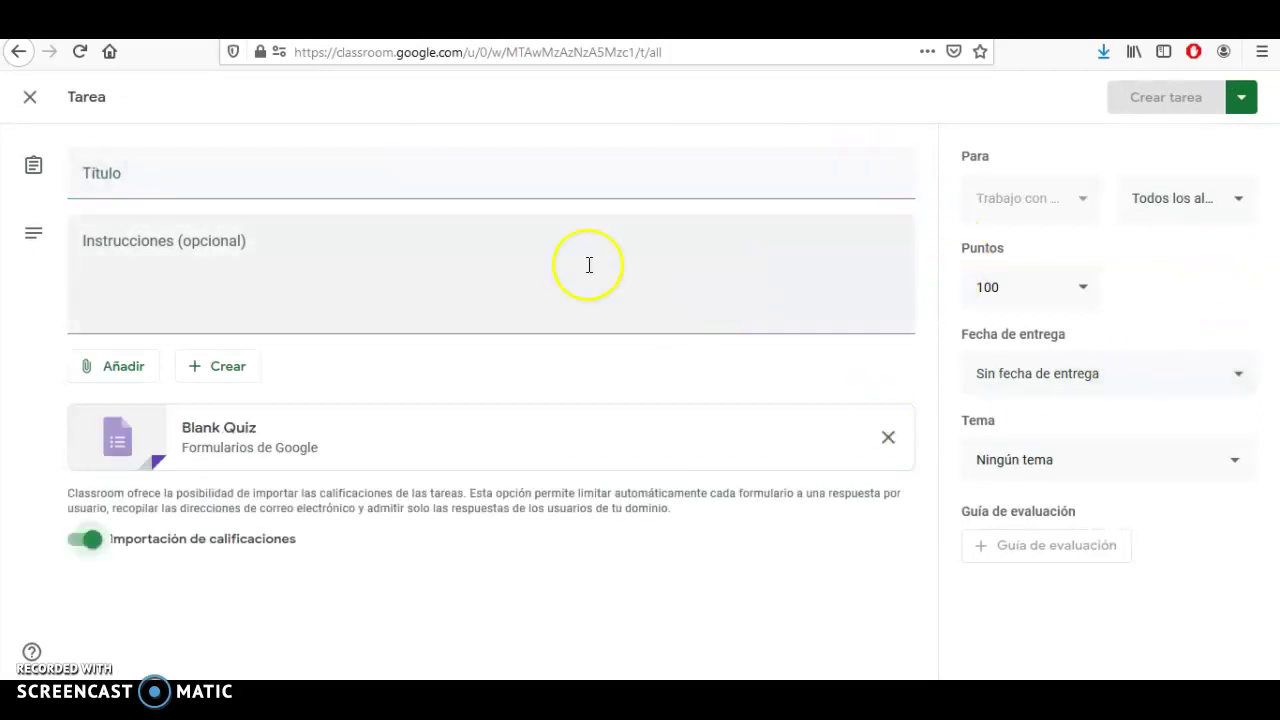
Step: Title the assignment "Examen de unidad 1" and enter the instructions "Utiliza tus apuntes para responder este examen"
{"action": "left_click", "coordinate": [126, 173]}
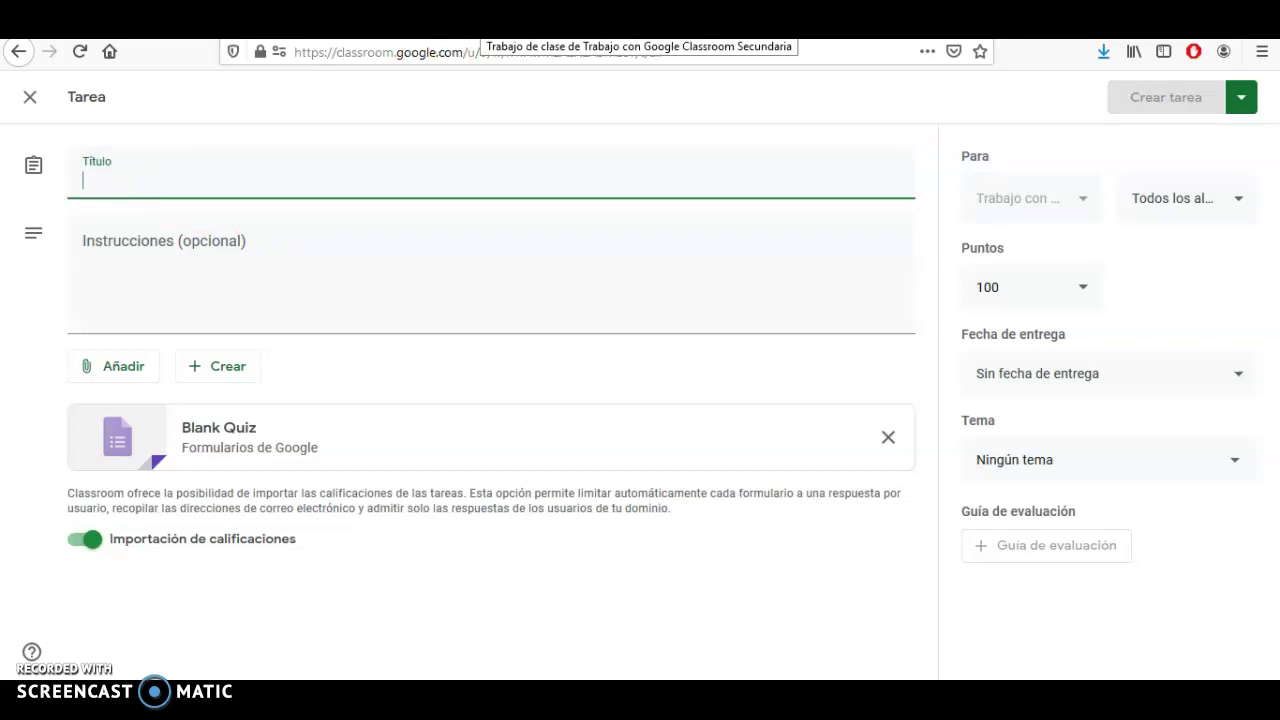
{"action": "type", "text": "Examen de unidad 1"}
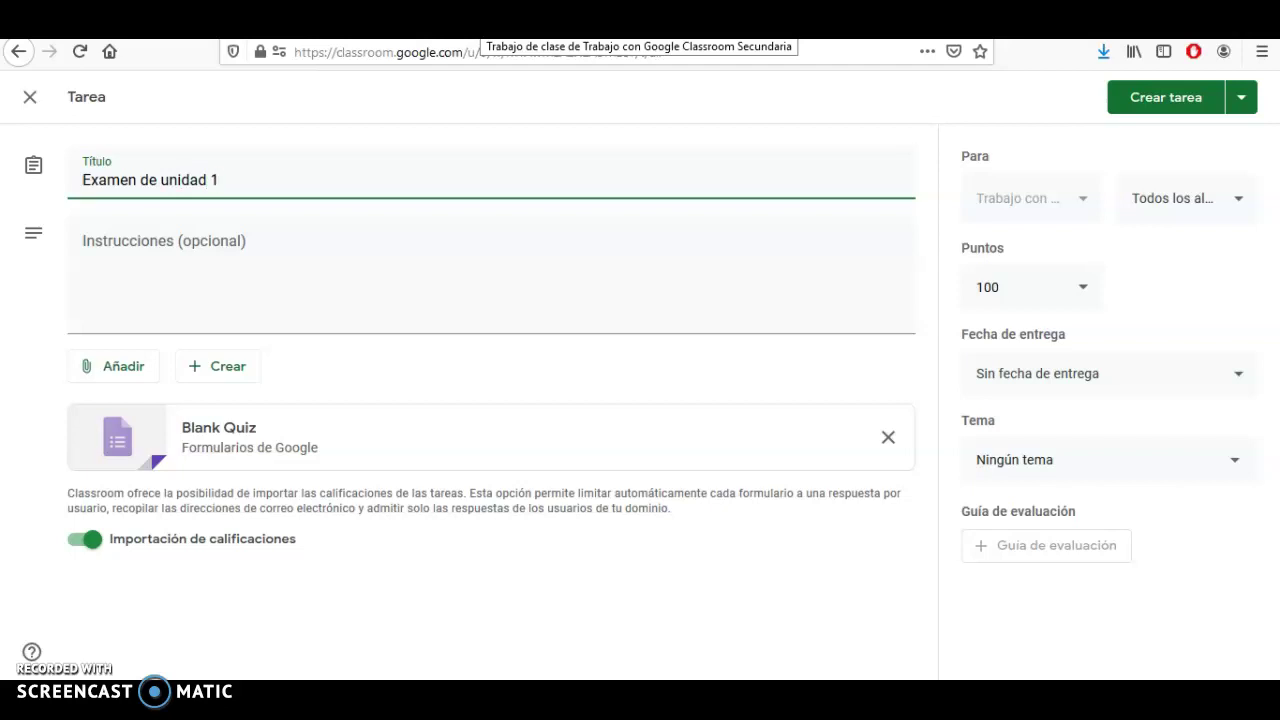
{"action": "left_click", "coordinate": [318, 262]}
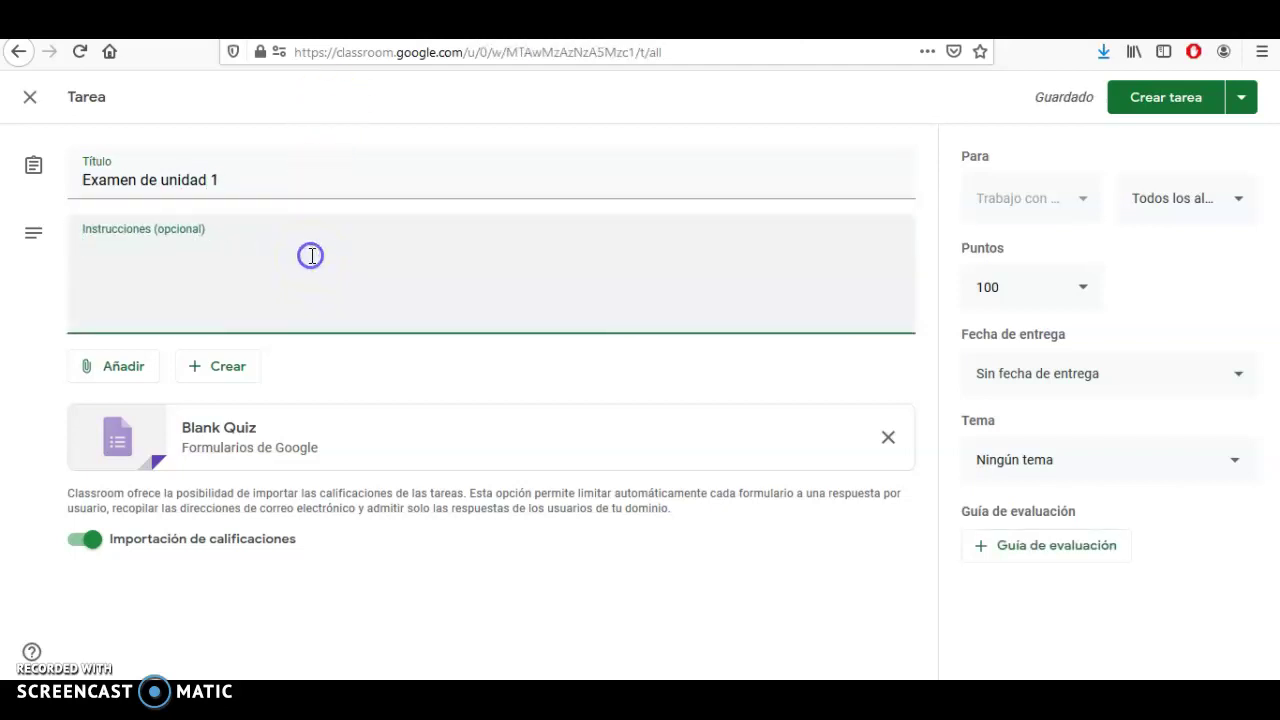
{"action": "type", "text": "Ut"}
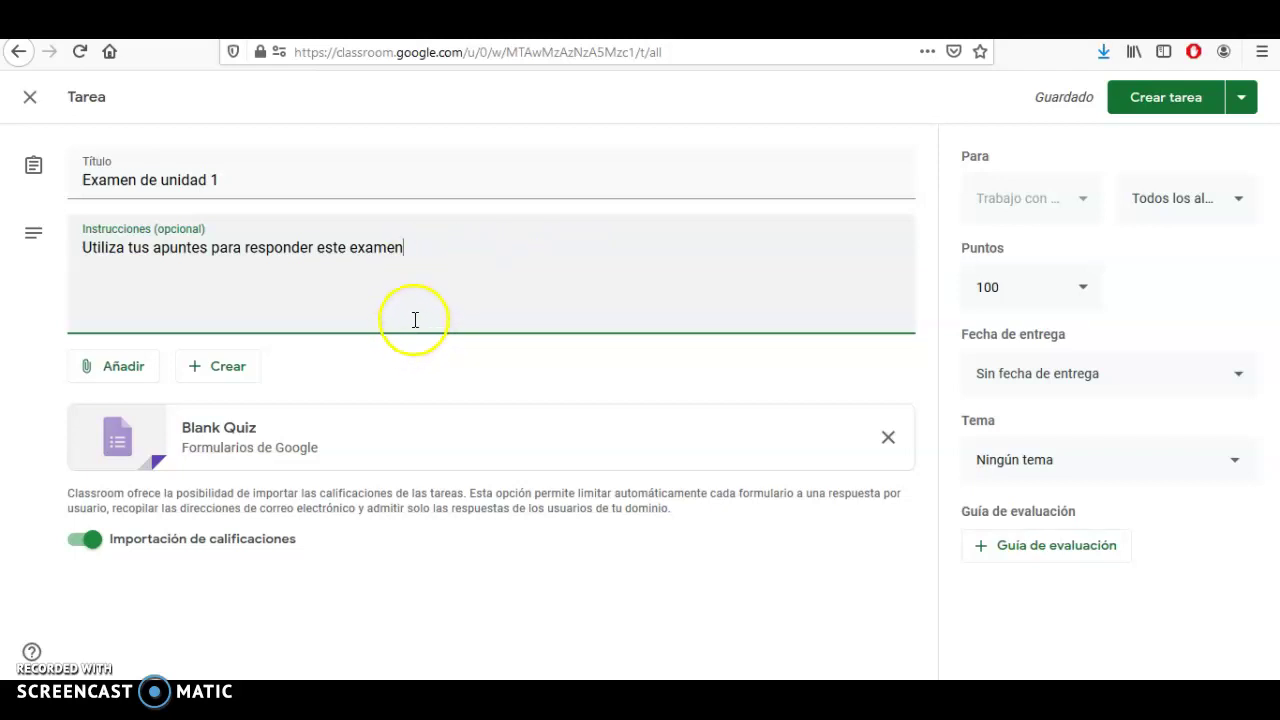
{"action": "left_click", "coordinate": [1163, 272]}
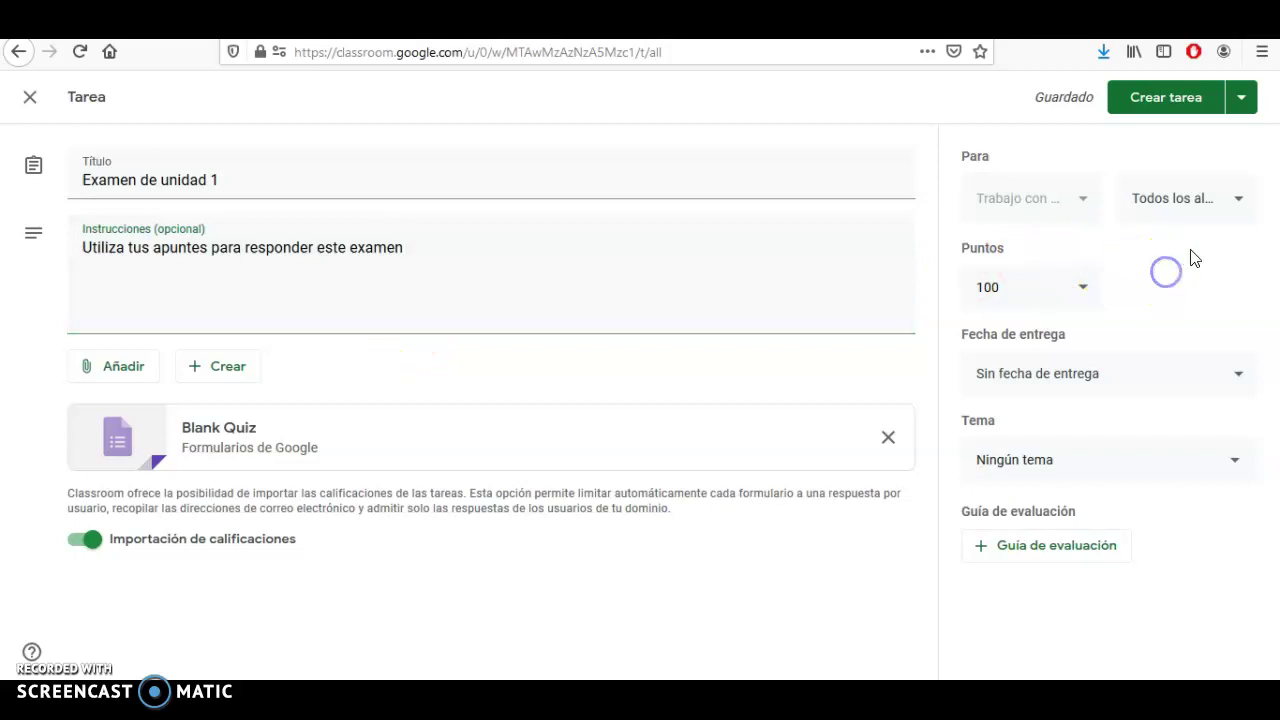
Step: Review which students the assignment goes to and the available points options
{"action": "left_click", "coordinate": [1206, 216]}
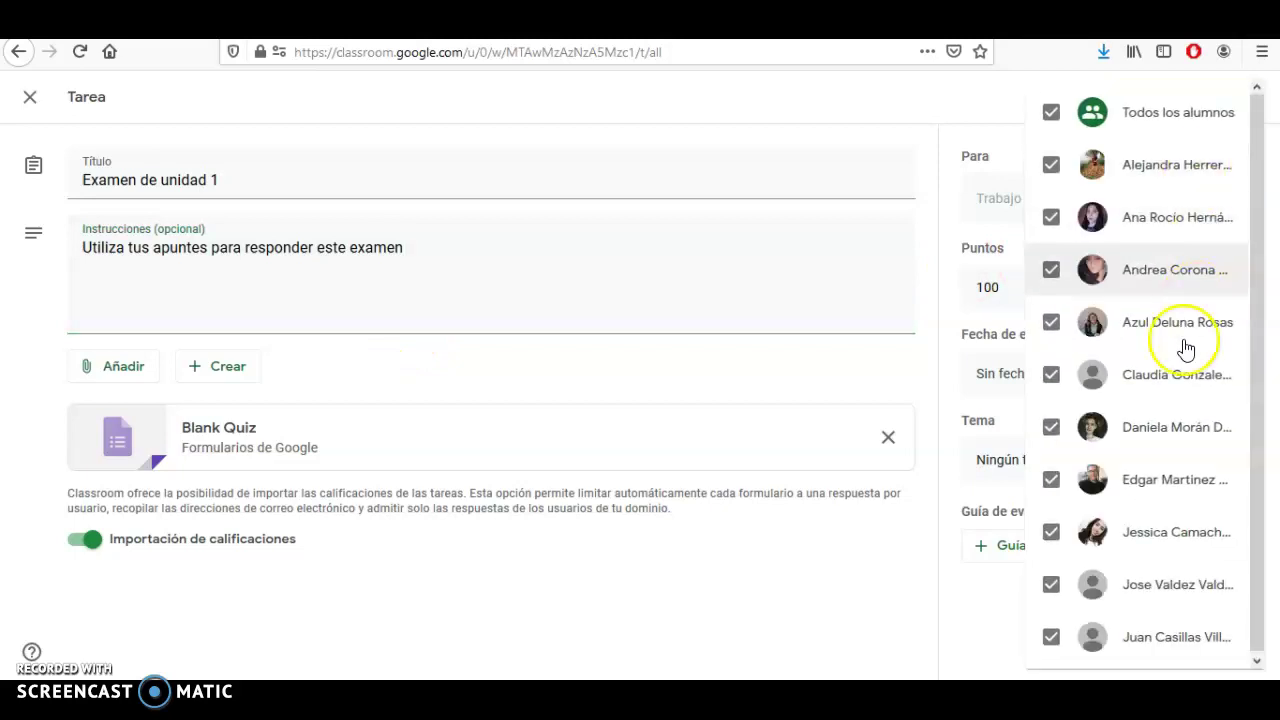
{"action": "left_click", "coordinate": [828, 567]}
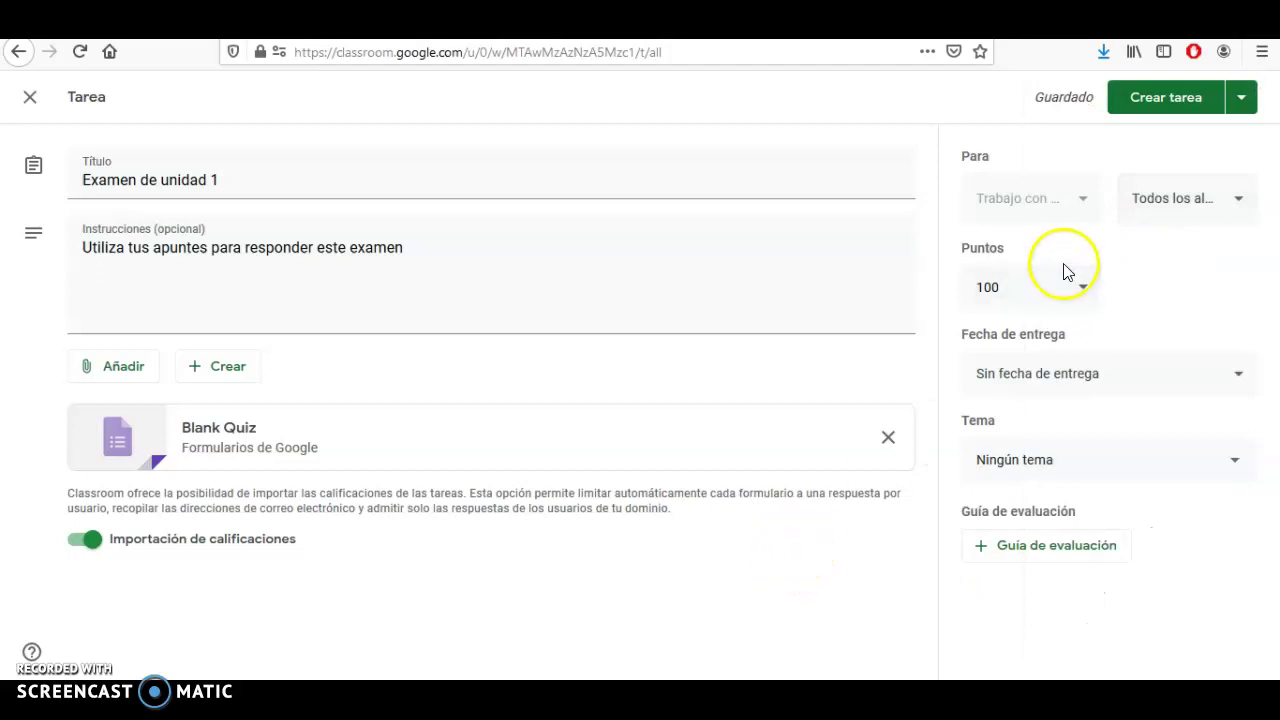
{"action": "left_click", "coordinate": [1069, 289]}
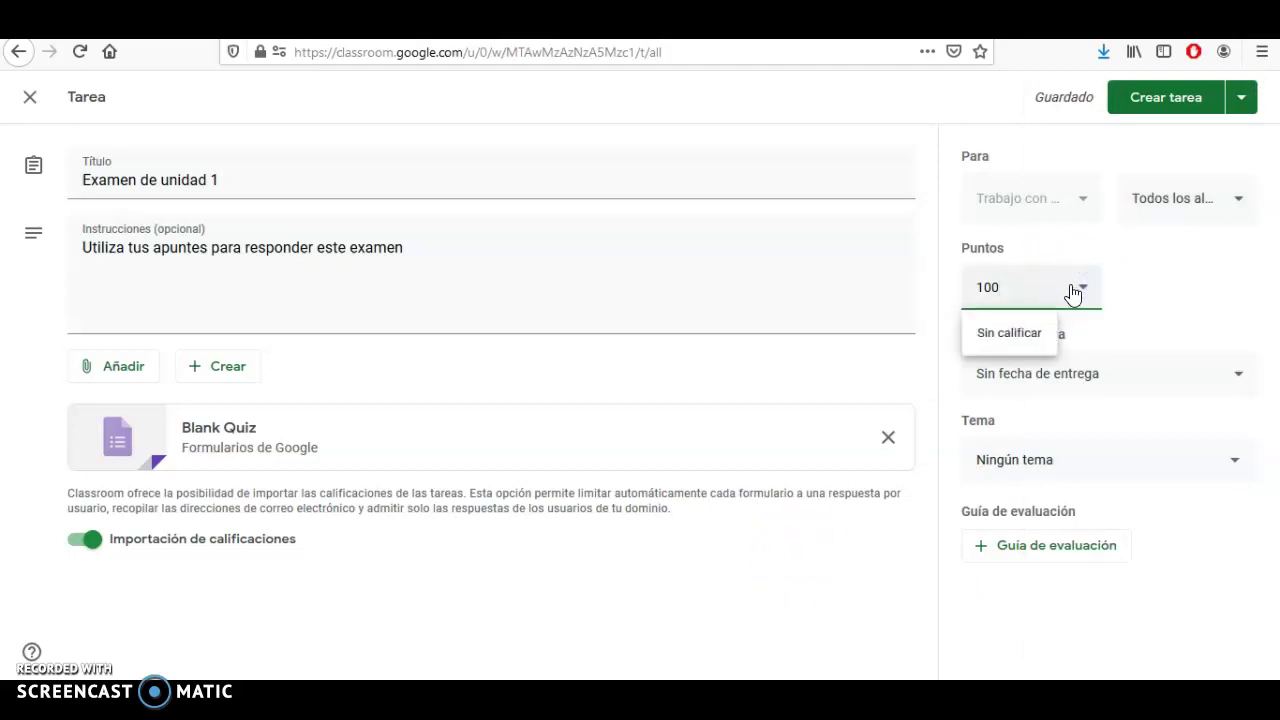
{"action": "left_click", "coordinate": [1161, 289]}
Step: Set the assignment's due date to 20 June 2020 at 23:59
{"action": "left_click", "coordinate": [1067, 388]}
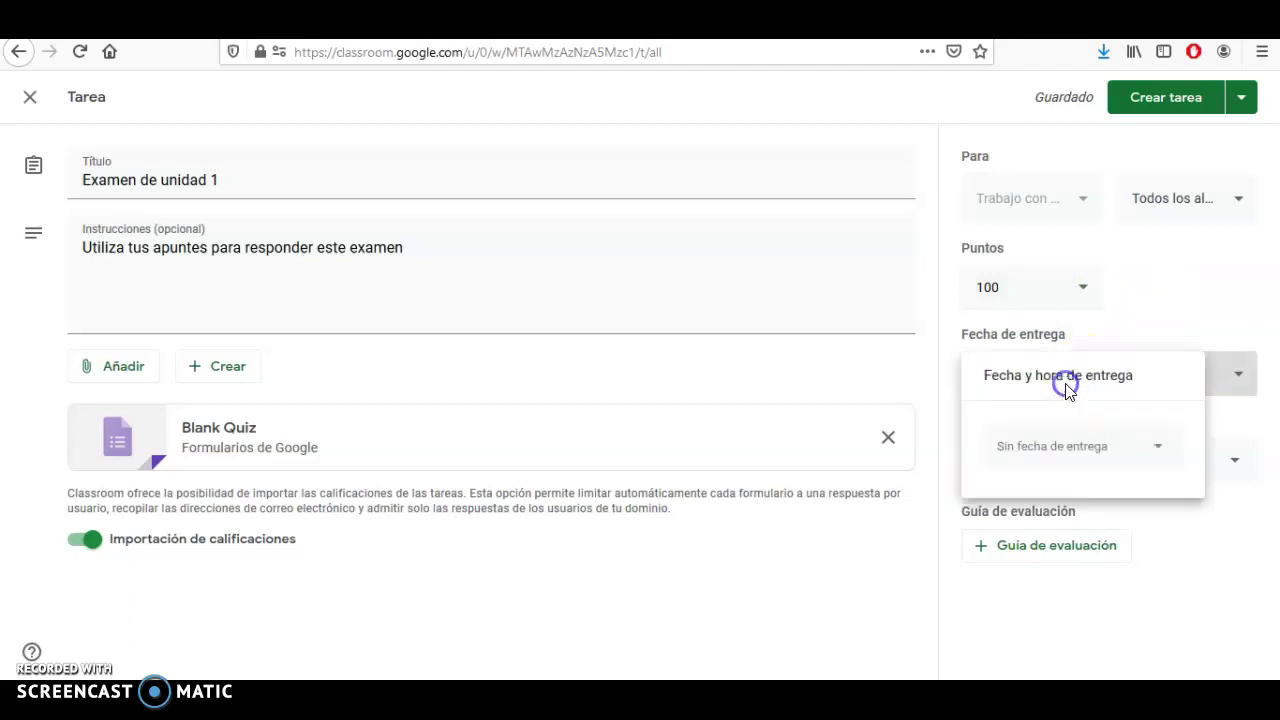
{"action": "left_click", "coordinate": [1114, 457]}
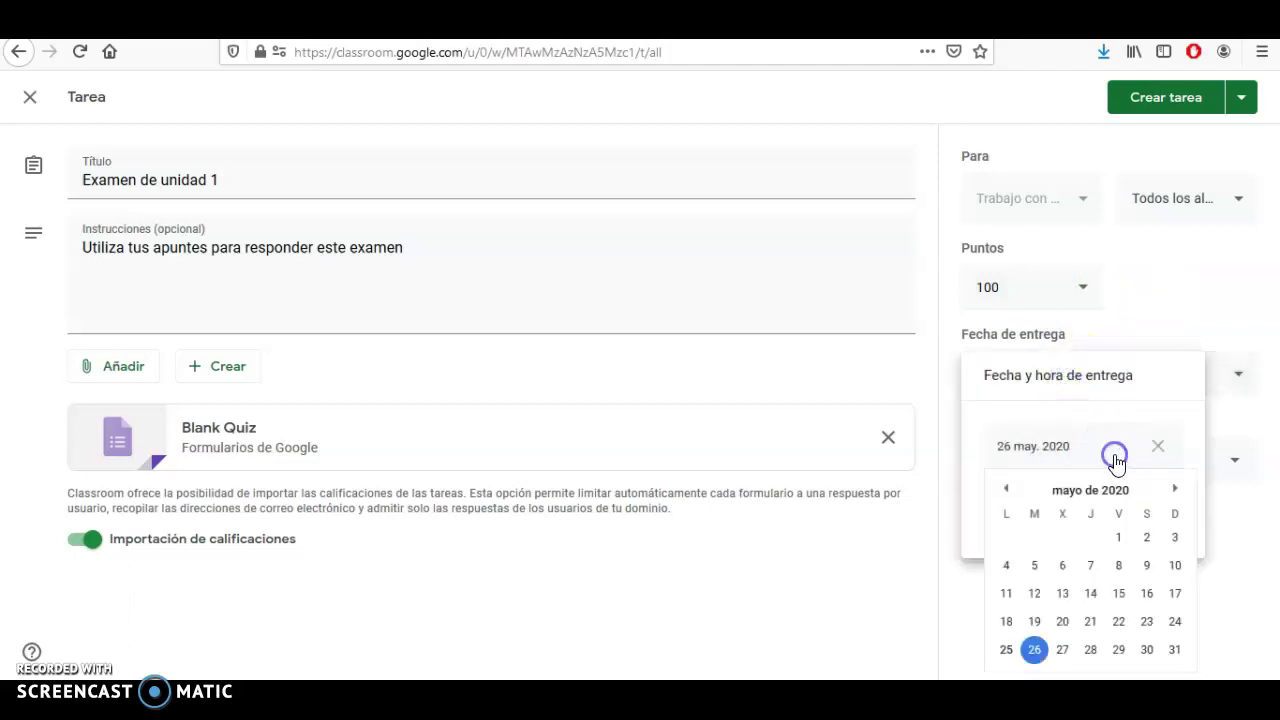
{"action": "left_click", "coordinate": [1174, 489]}
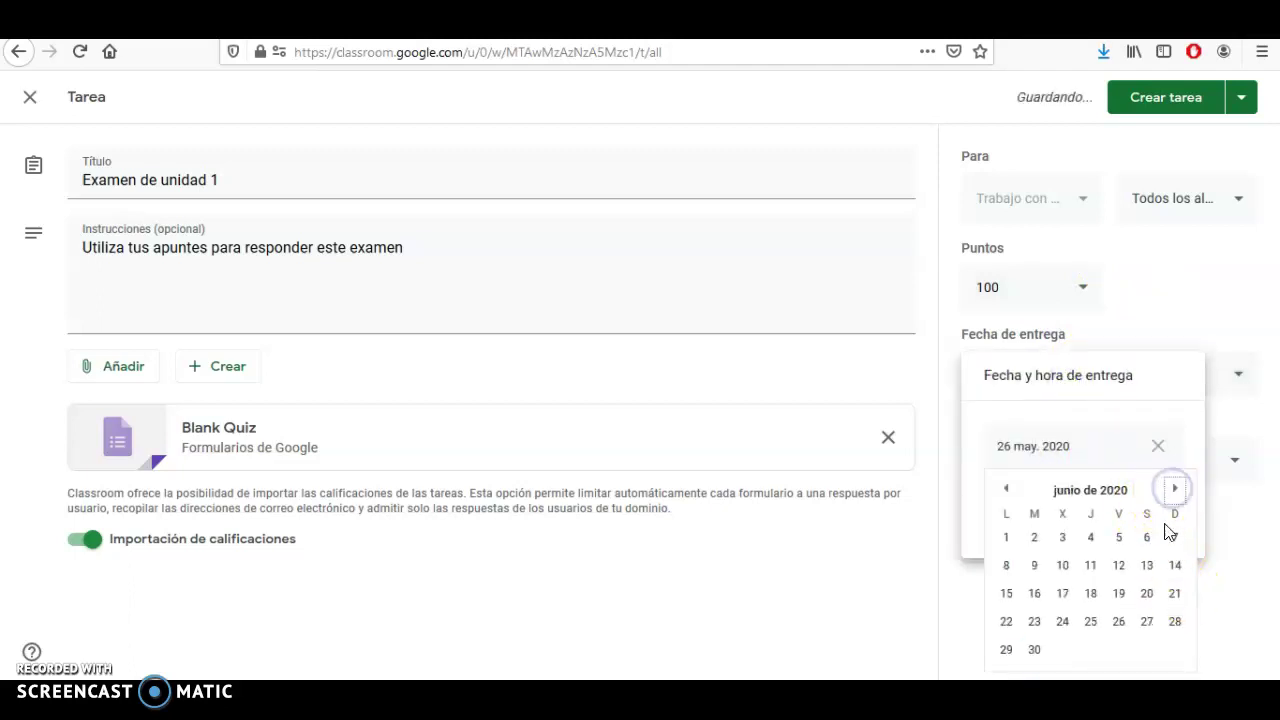
{"action": "left_click", "coordinate": [1146, 593]}
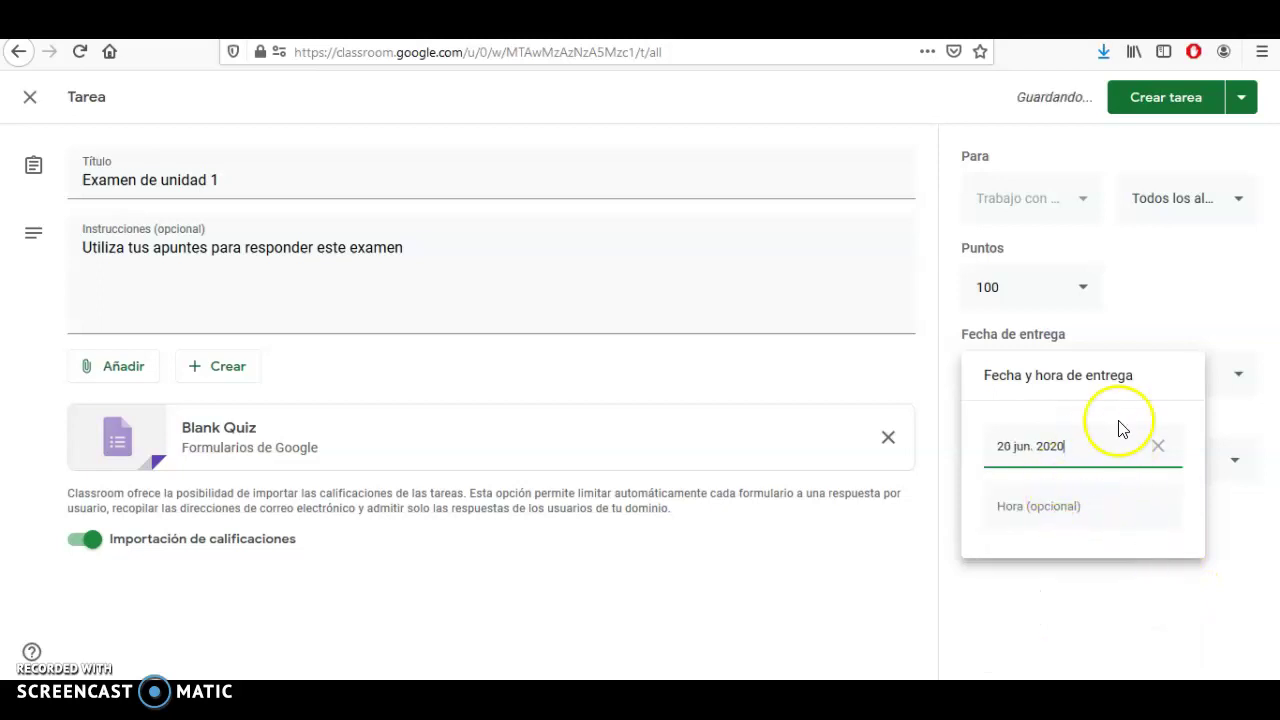
{"action": "left_click", "coordinate": [1084, 513]}
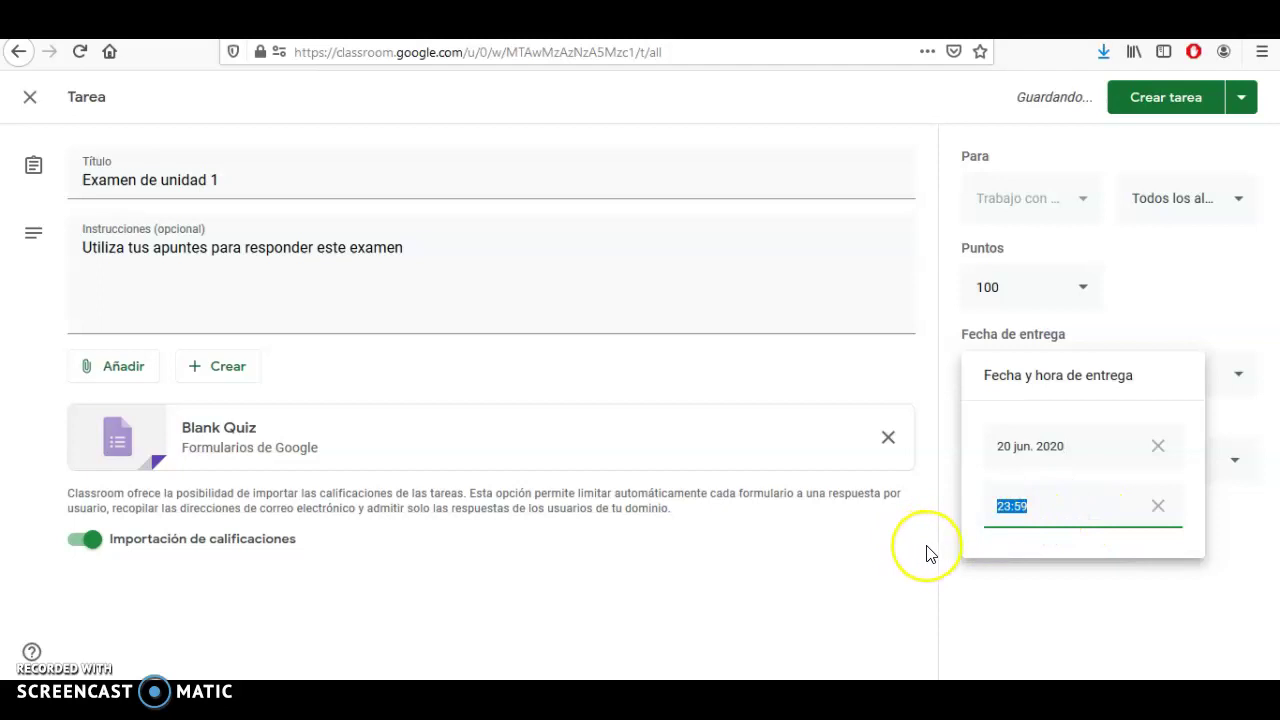
{"action": "left_click", "coordinate": [911, 377]}
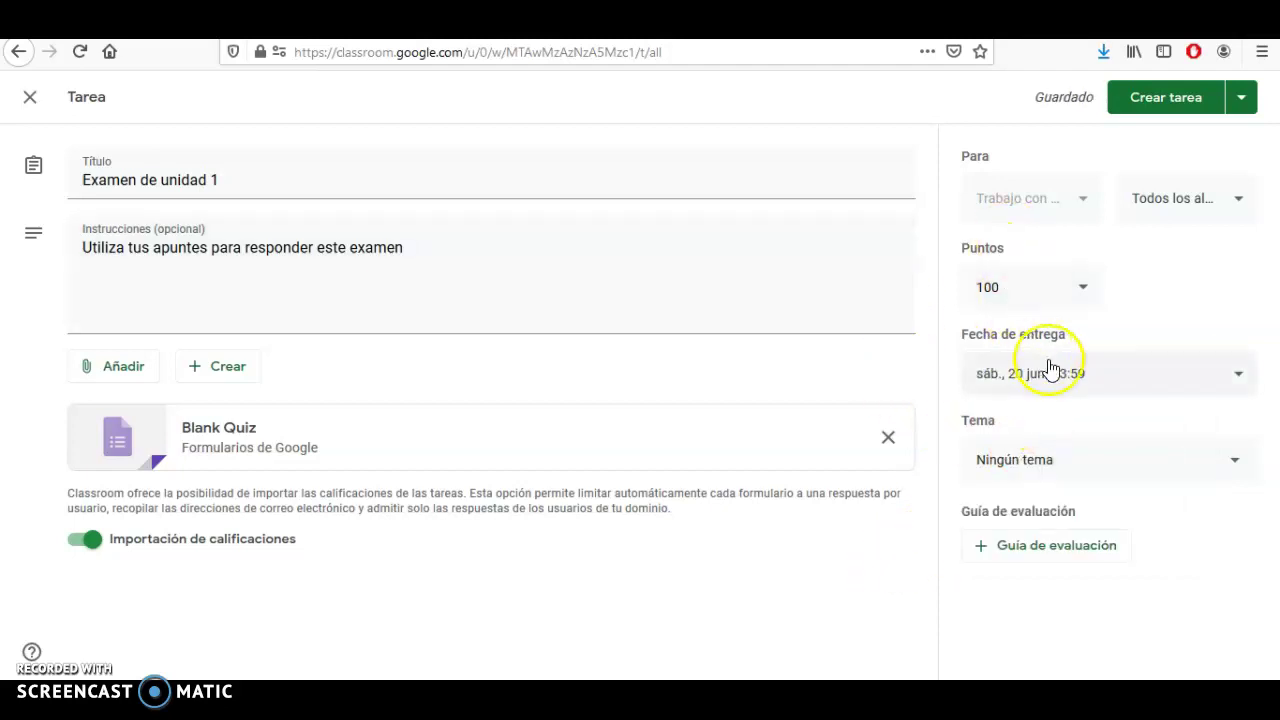
Step: Look through the topics available for the assignment
{"action": "left_click", "coordinate": [1068, 460]}
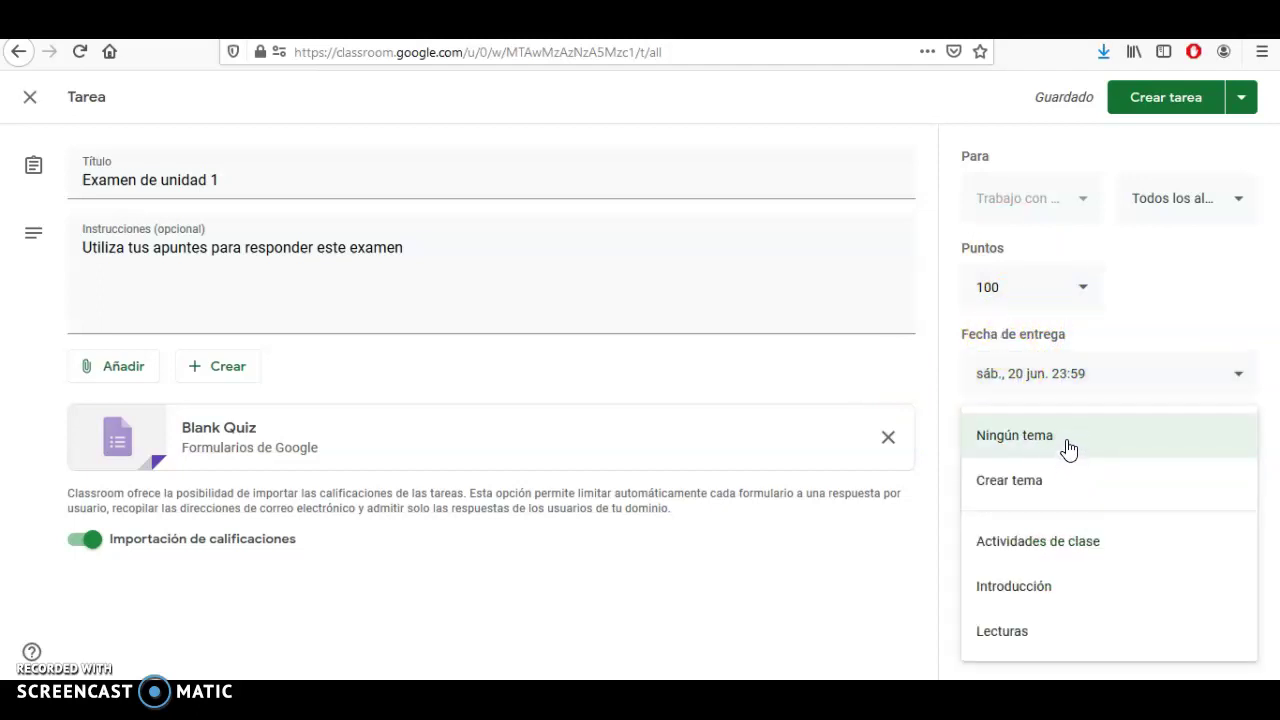
{"action": "left_click", "coordinate": [921, 372]}
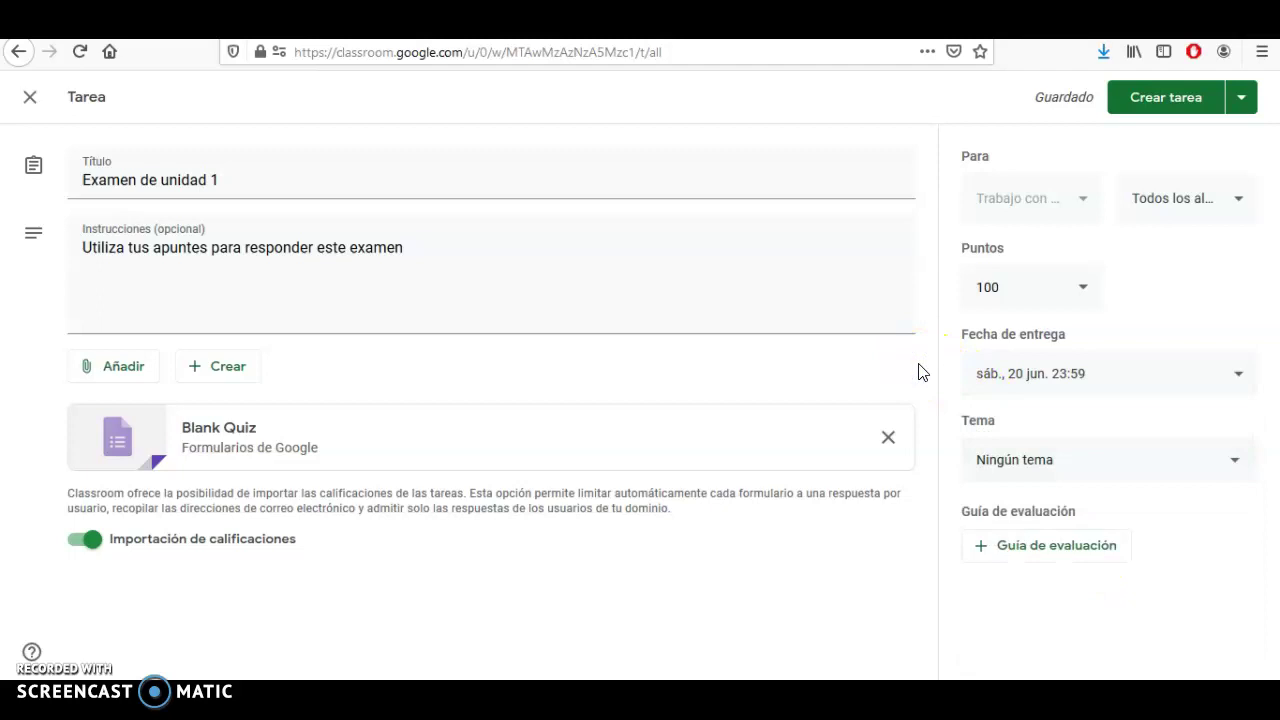
Step: Open the attached Blank Quiz form and change its title to "Examen unidad 1"
{"action": "left_click", "coordinate": [222, 428]}
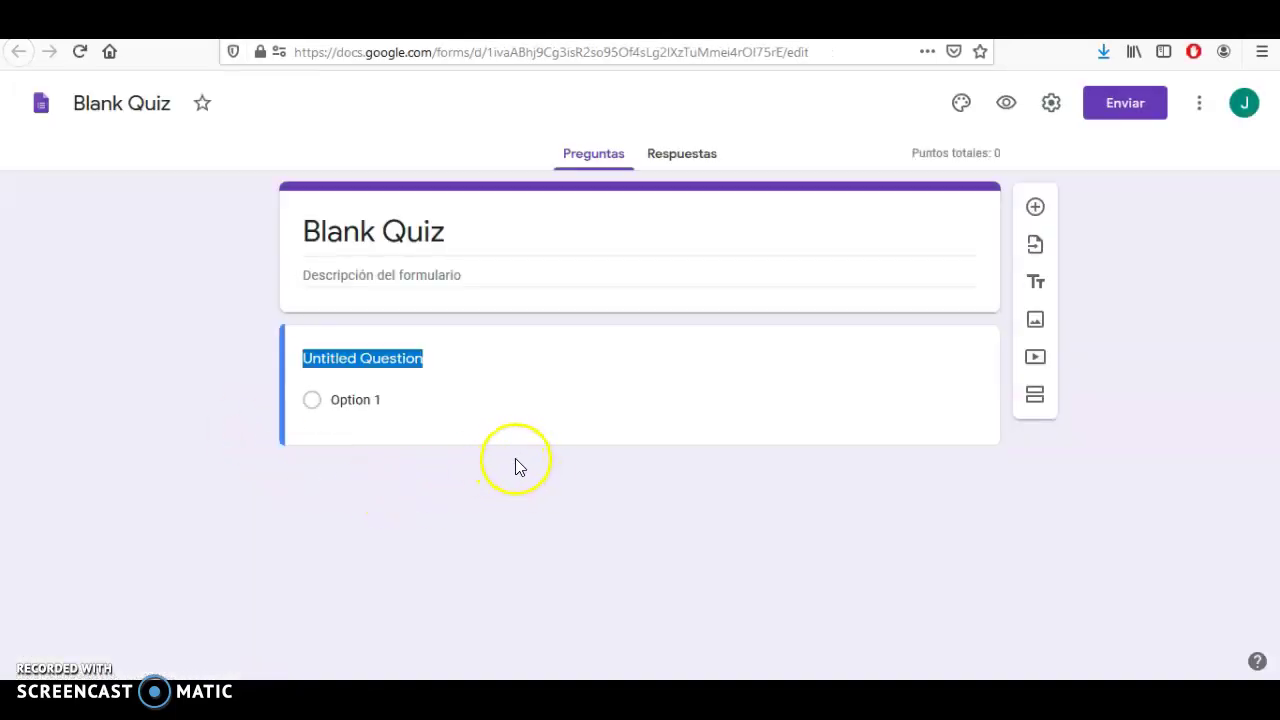
{"action": "left_click", "coordinate": [392, 233]}
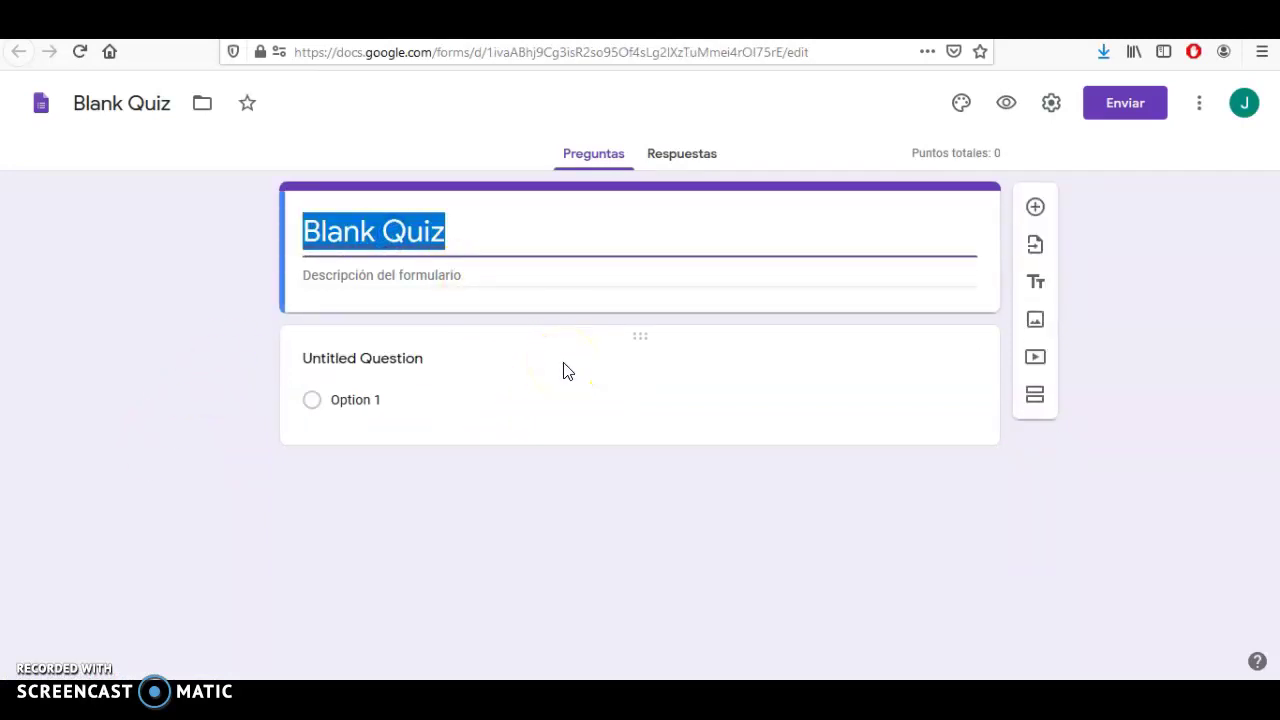
{"action": "type", "text": "Examen unidad 1"}
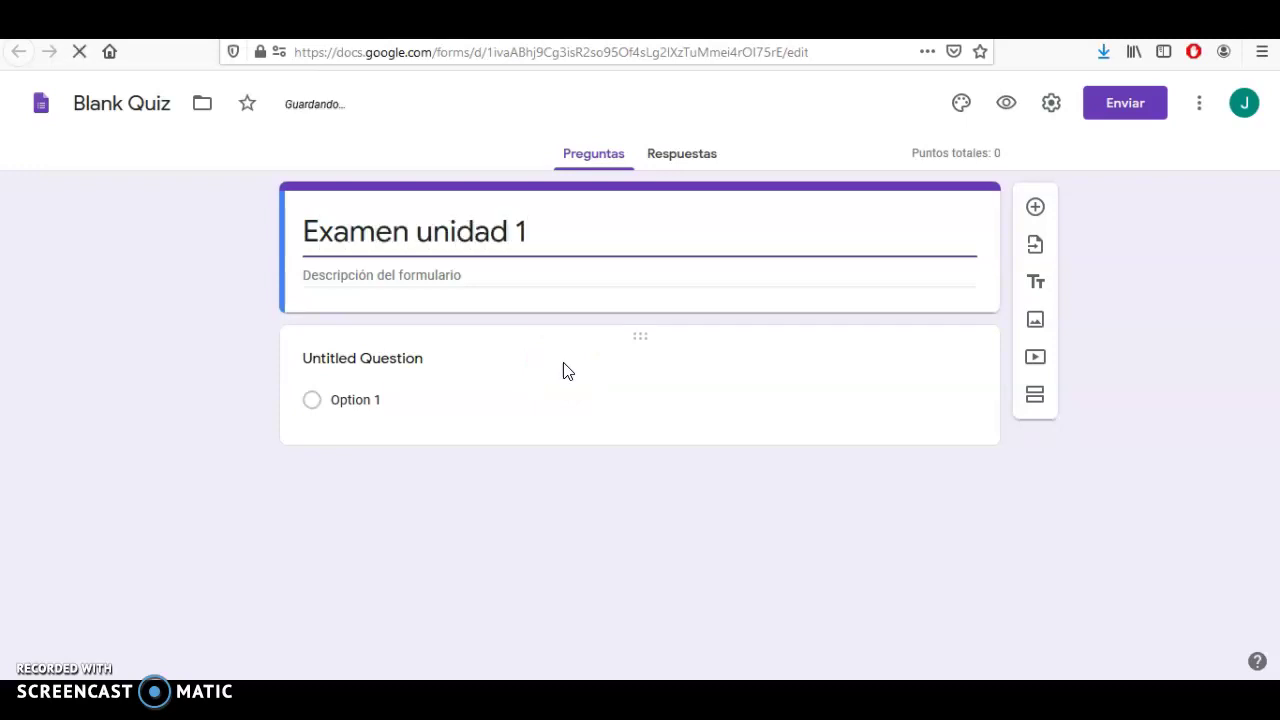
{"action": "left_click", "coordinate": [397, 274]}
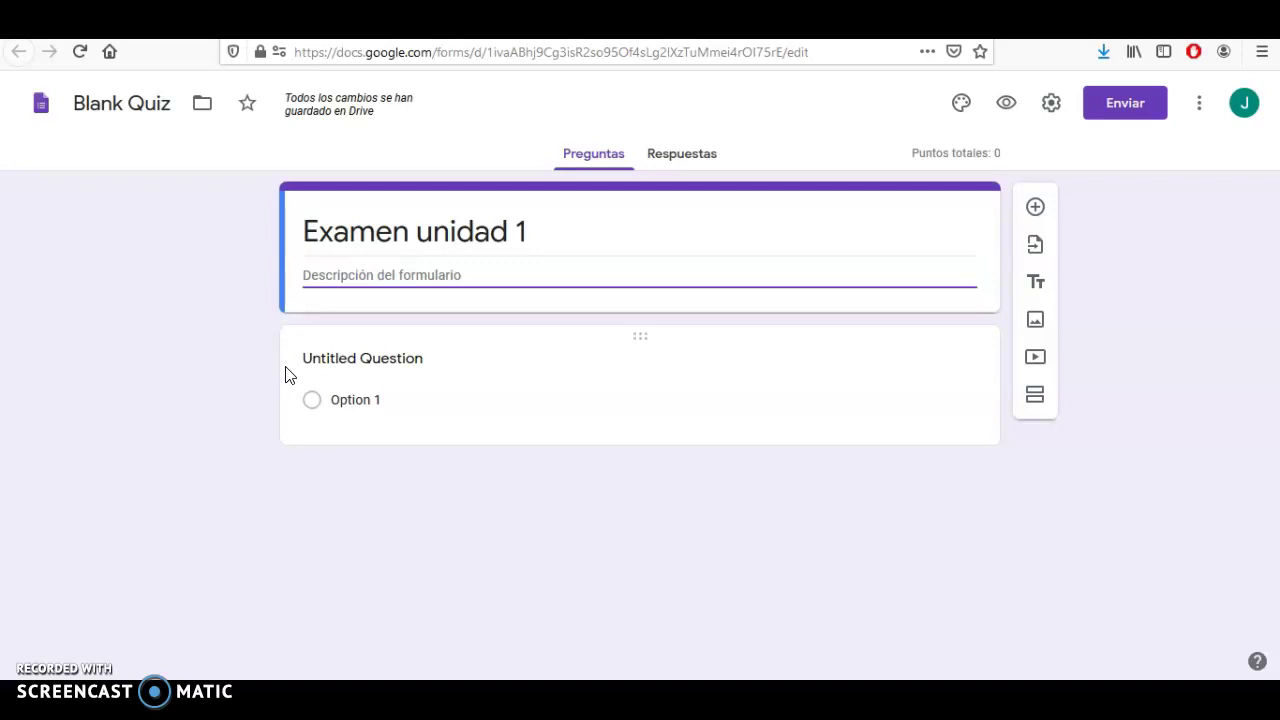
{"action": "left_click", "coordinate": [308, 404]}
{"action": "left_click", "coordinate": [248, 416]}
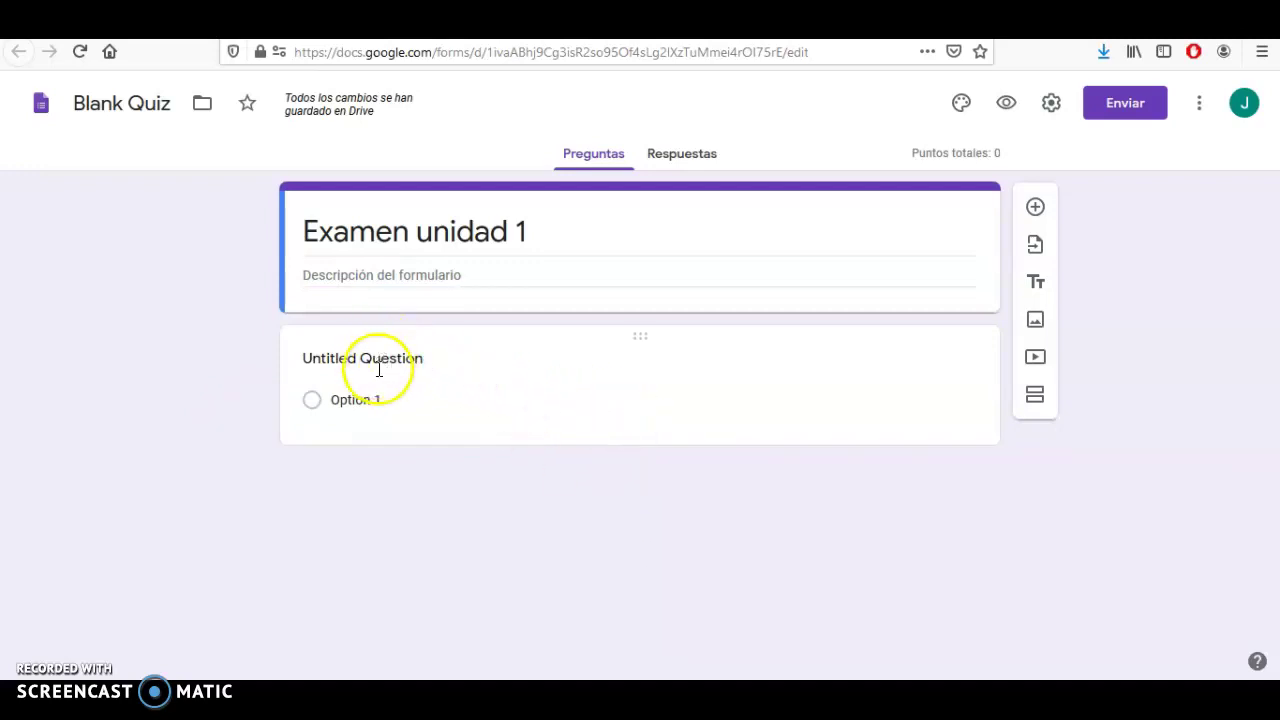
Step: Make the first question a short-answer question (Respuesta corta) with the text "What is the contraction of "I am"?"
{"action": "left_click", "coordinate": [745, 406]}
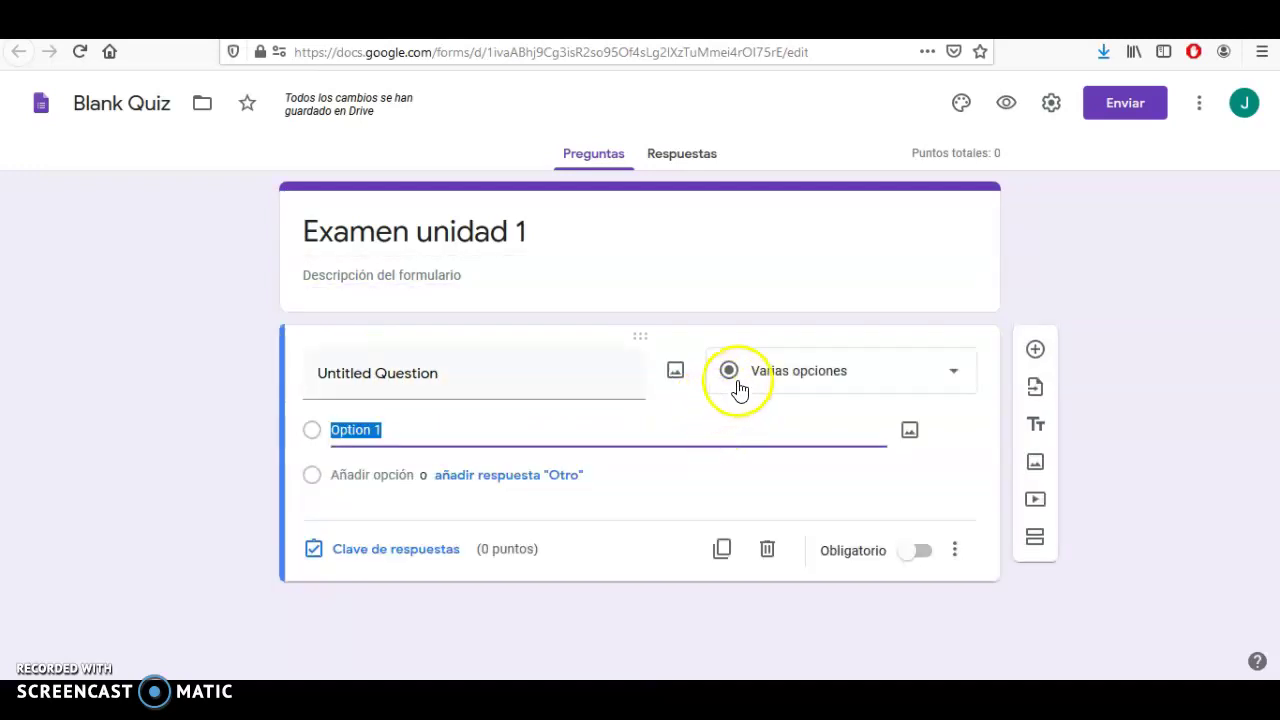
{"action": "left_click", "coordinate": [745, 383]}
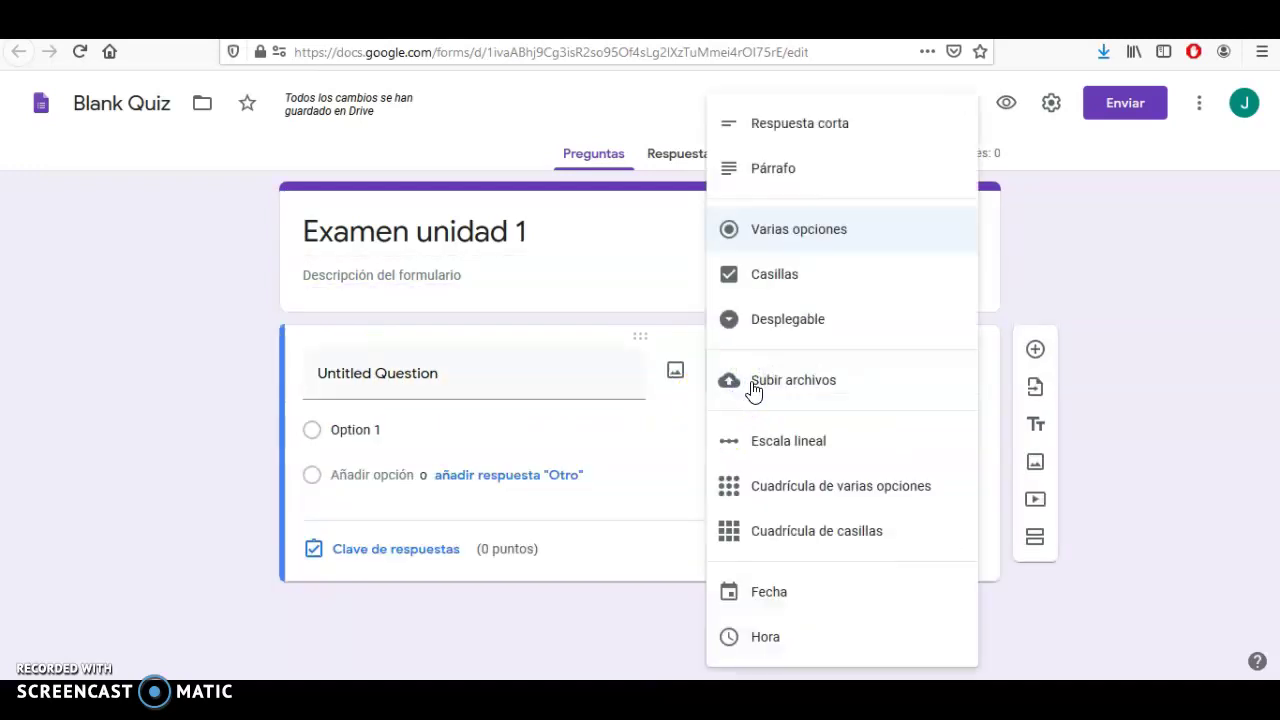
{"action": "left_click", "coordinate": [835, 138]}
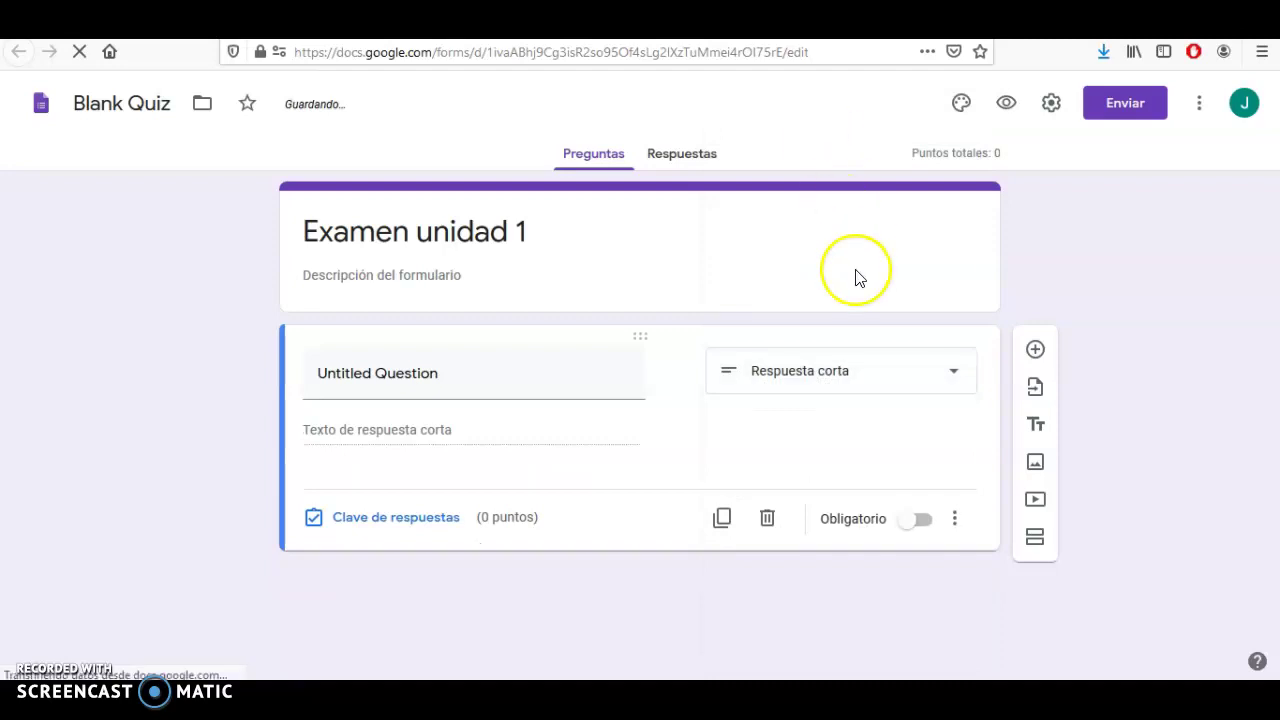
{"action": "left_click", "coordinate": [470, 379]}
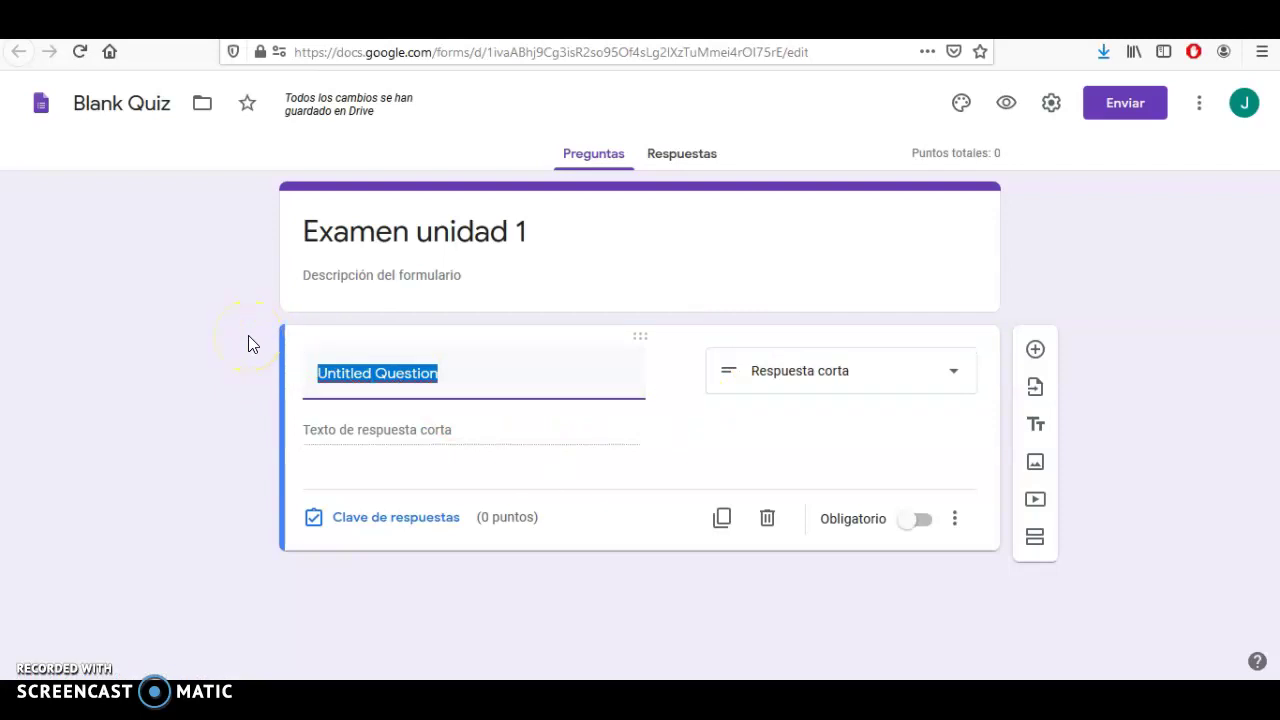
{"action": "type", "text": "What is the contraction of \"I am\"?"}
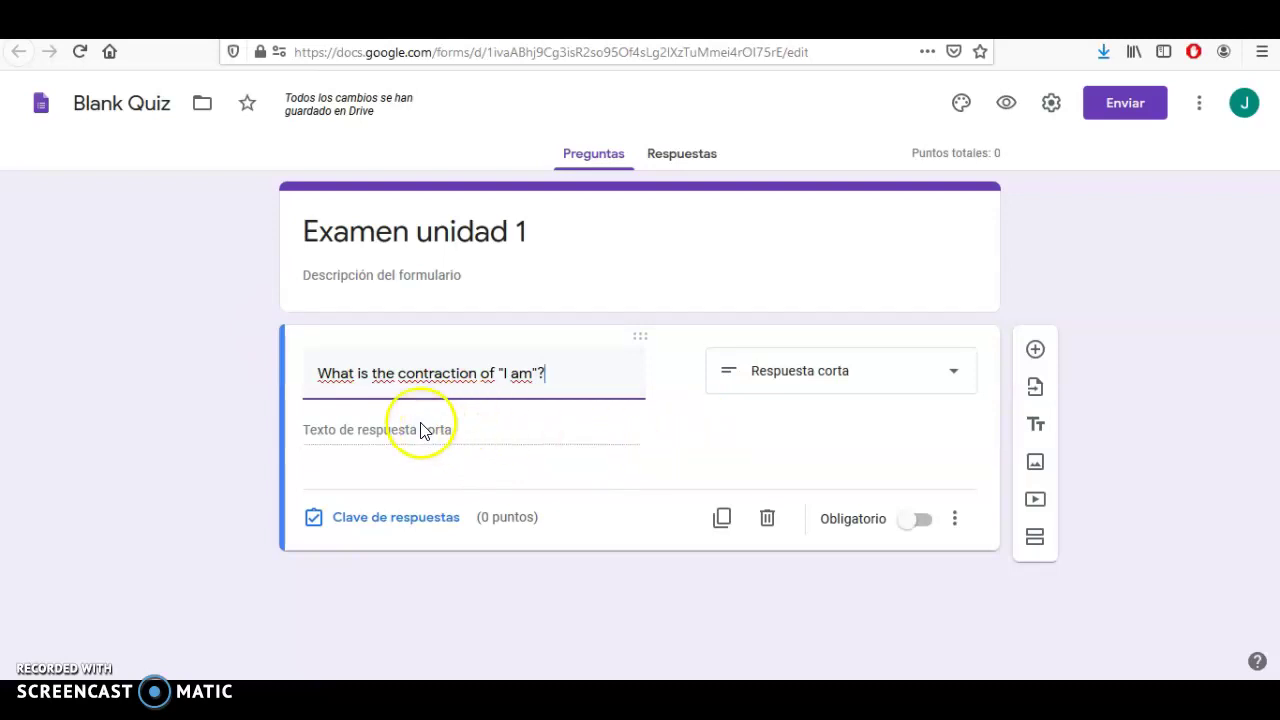
{"action": "left_click", "coordinate": [231, 406]}
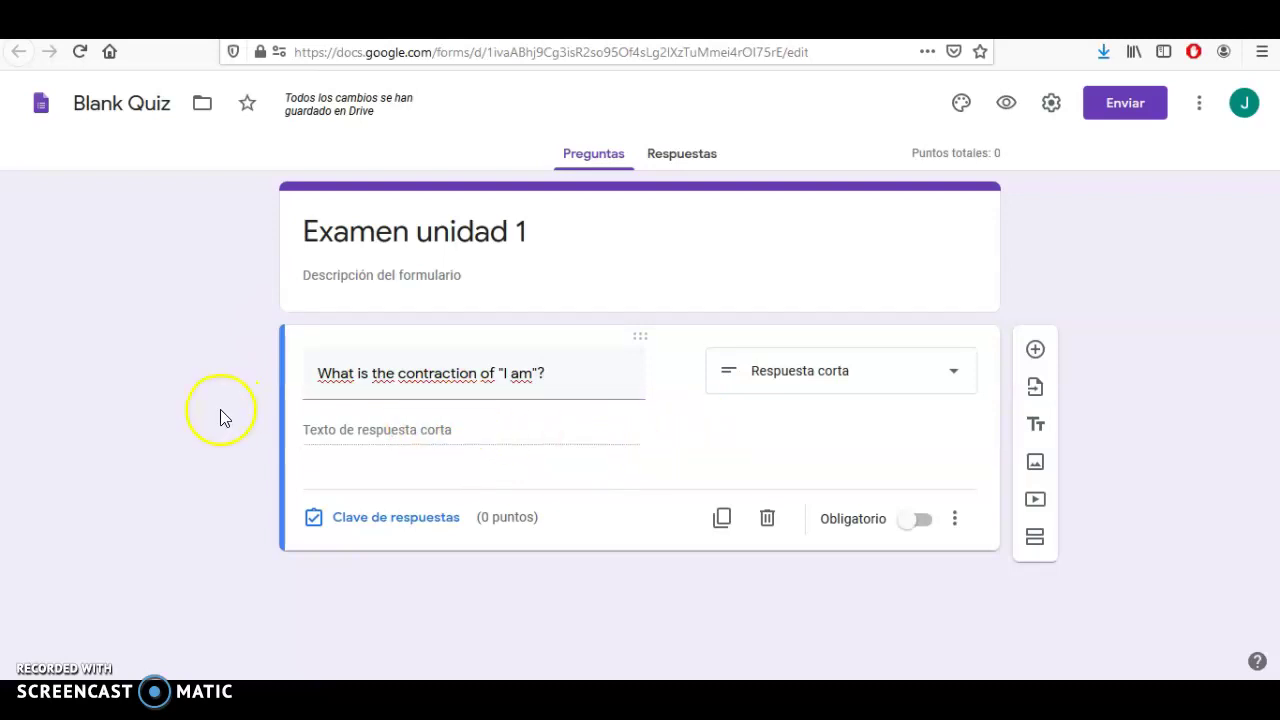
Step: Add "I'm" as the correct answer in the question's answer key and mark all other answers as incorrect
{"action": "left_click", "coordinate": [394, 528]}
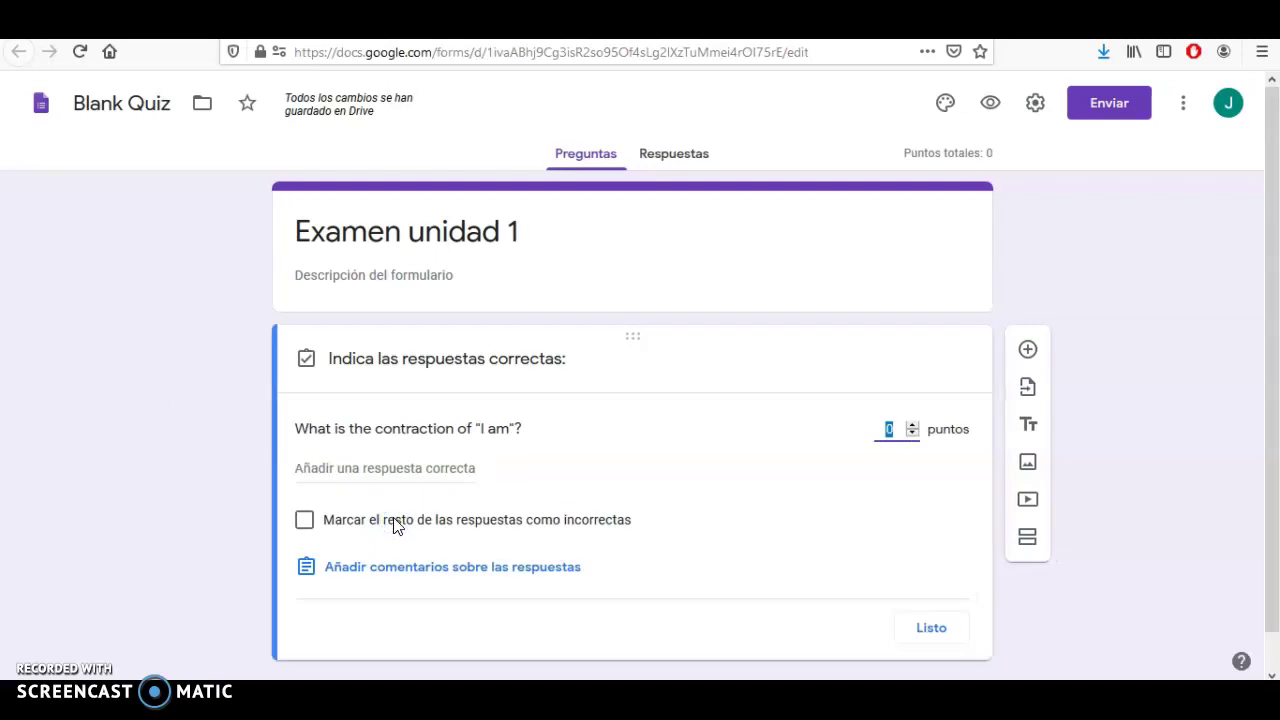
{"action": "left_click", "coordinate": [405, 468]}
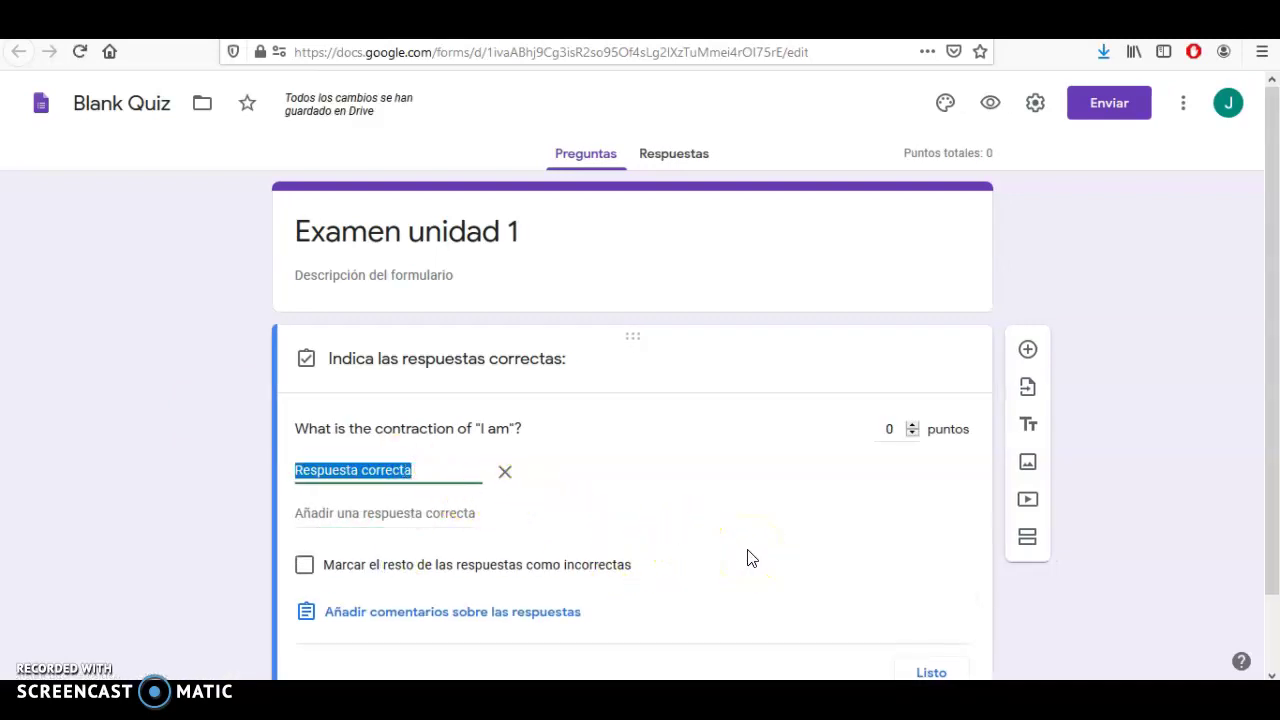
{"action": "type", "text": "I"}
{"action": "key", "text": "BackSpace"}
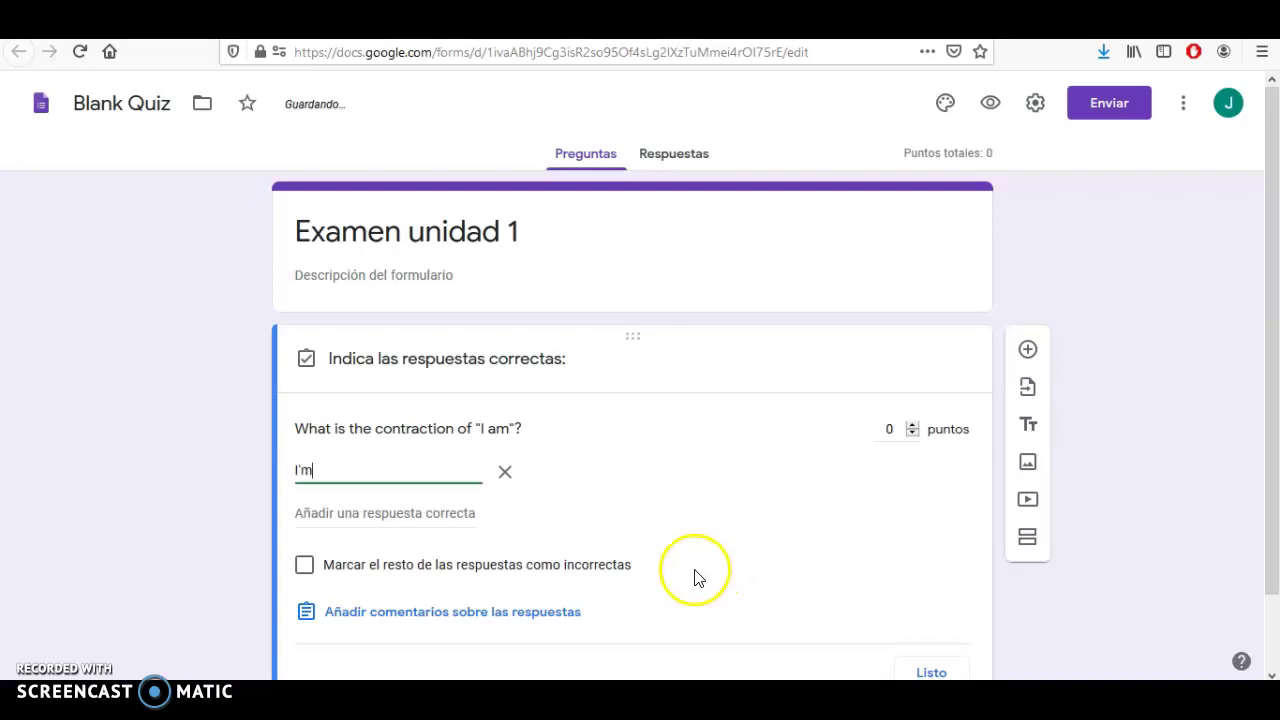
{"action": "left_click", "coordinate": [621, 507]}
{"action": "scroll", "coordinate": [624, 507], "scroll_direction": "down", "scroll_amount": 1}
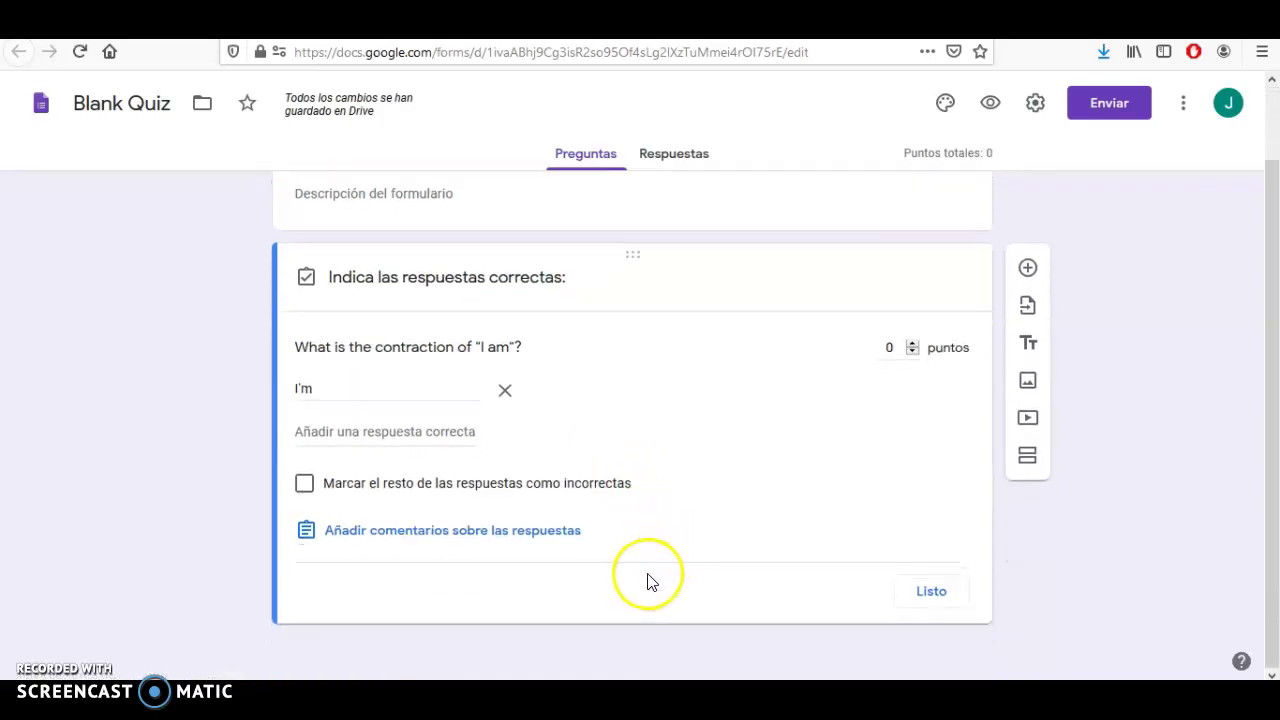
{"action": "left_click", "coordinate": [306, 487]}
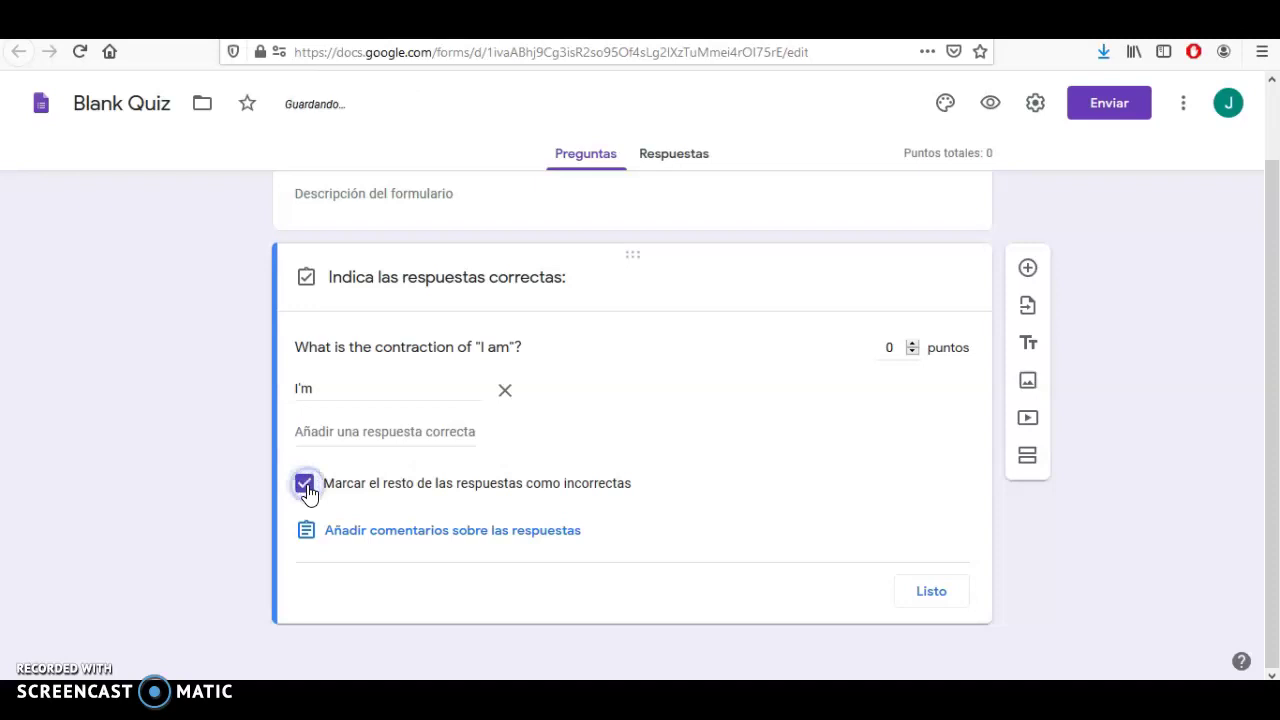
Step: Set the contraction question's score to 1 point and finish its answer key
{"action": "left_click", "coordinate": [914, 352]}
{"action": "left_click", "coordinate": [913, 344]}
{"action": "left_click", "coordinate": [936, 590]}
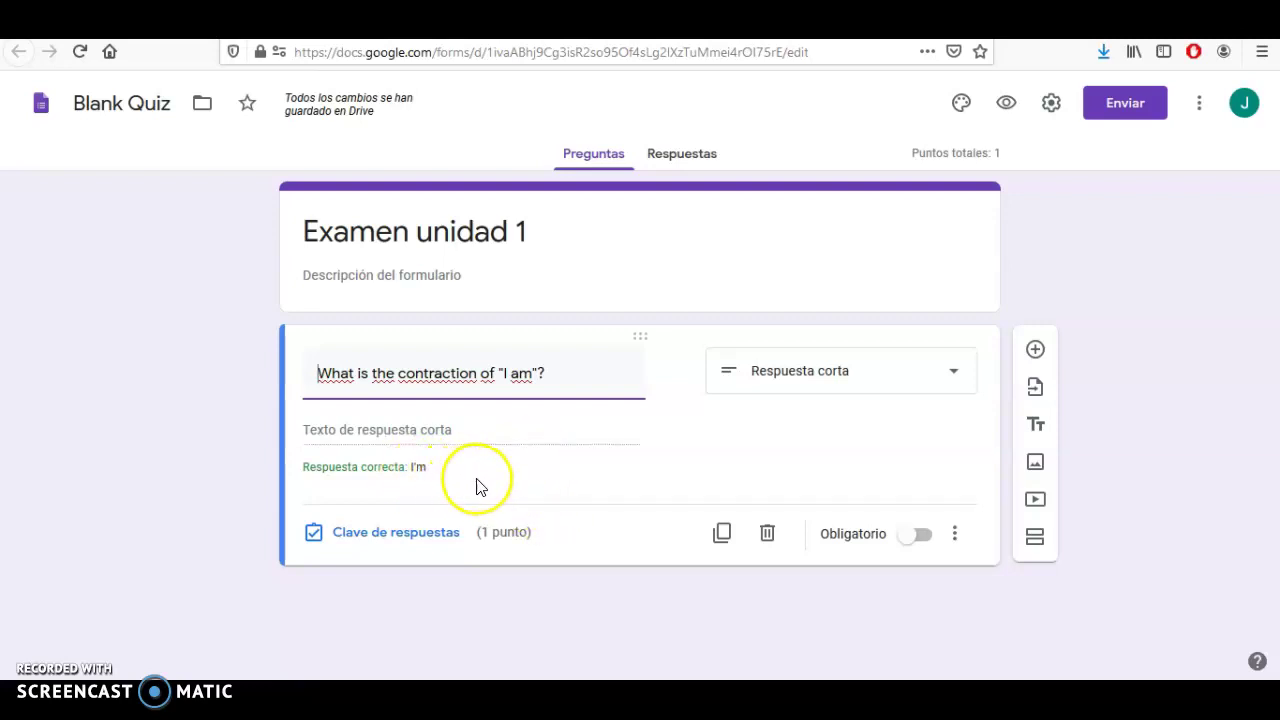
{"action": "left_click", "coordinate": [703, 467]}
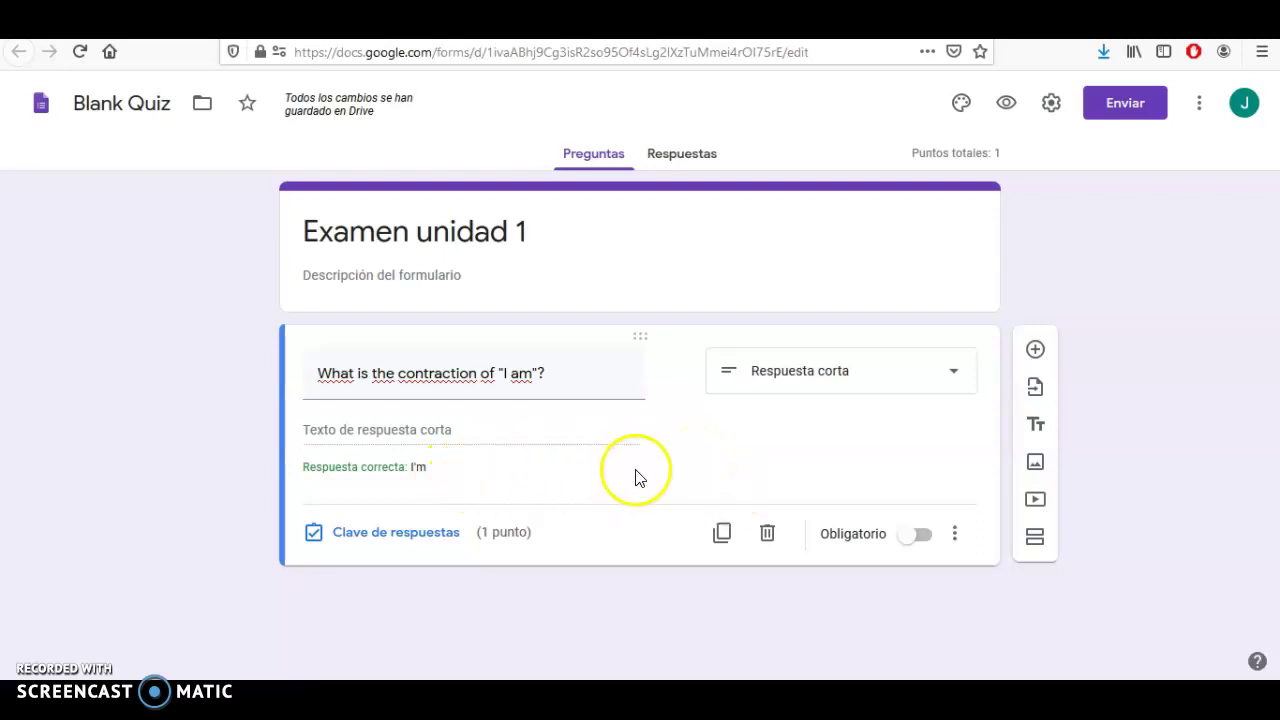
Step: Add a second question to the form and set its type to short answer (Respuesta corta)
{"action": "left_click", "coordinate": [1033, 350]}
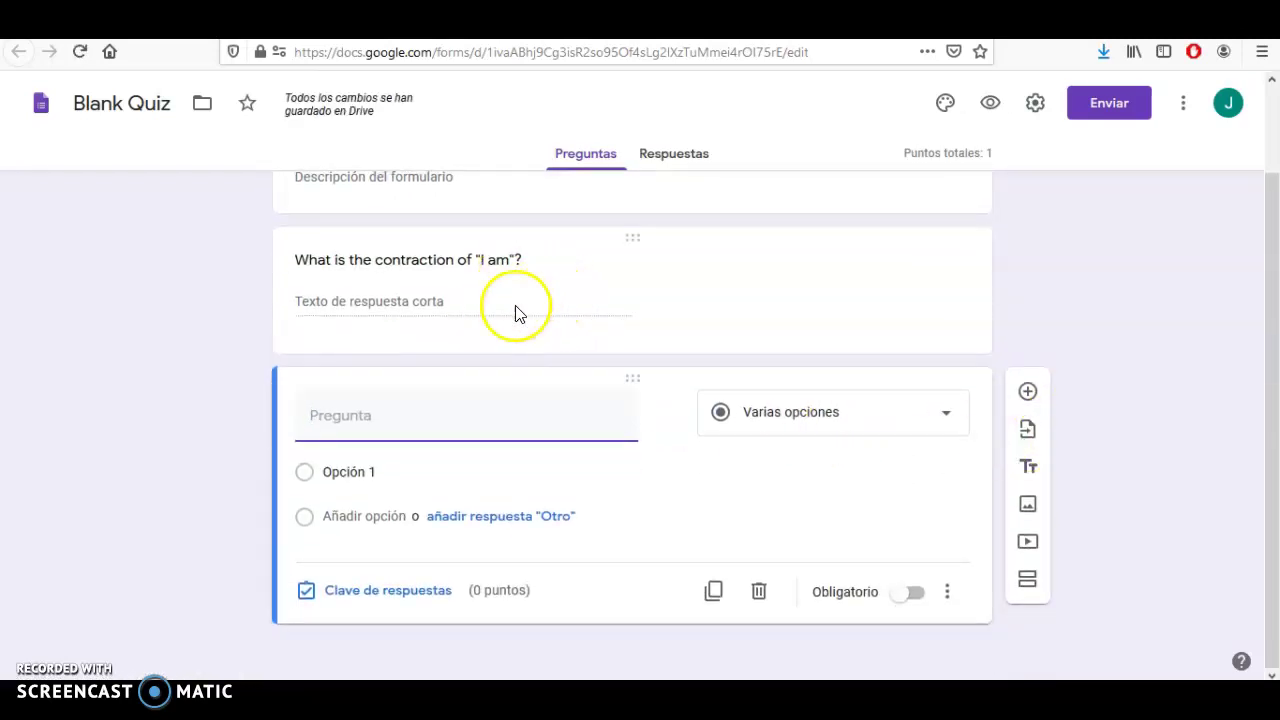
{"action": "left_click", "coordinate": [823, 415]}
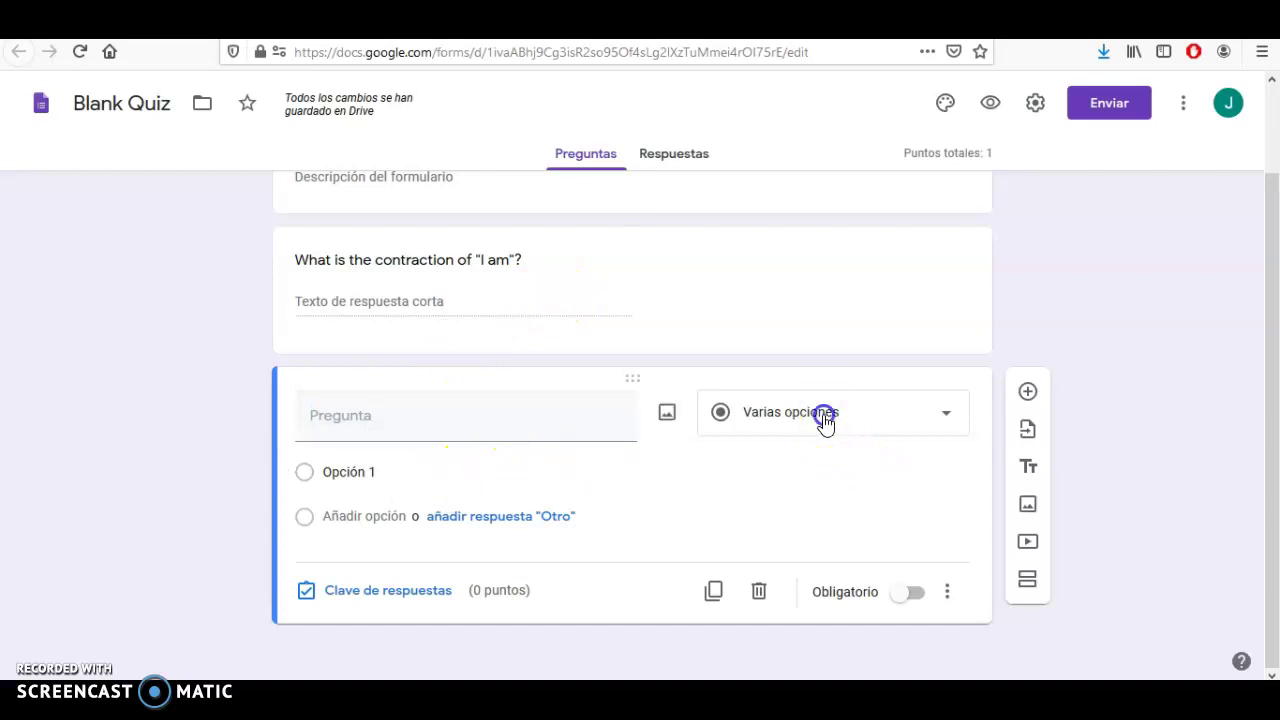
{"action": "left_click", "coordinate": [799, 130]}
{"action": "left_click", "coordinate": [805, 427]}
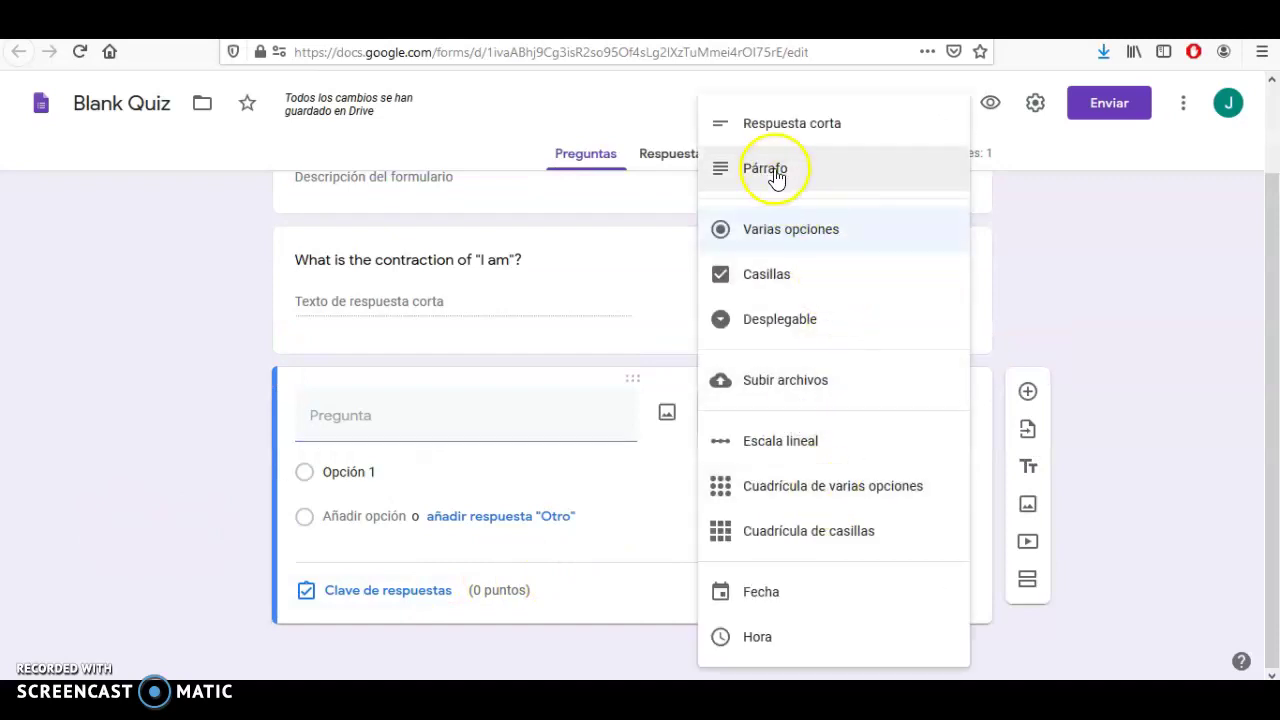
{"action": "left_click", "coordinate": [795, 125]}
Step: Enter "¿Cuál es la capital del estado de Sonora?" as the second question's text
{"action": "left_click", "coordinate": [500, 455]}
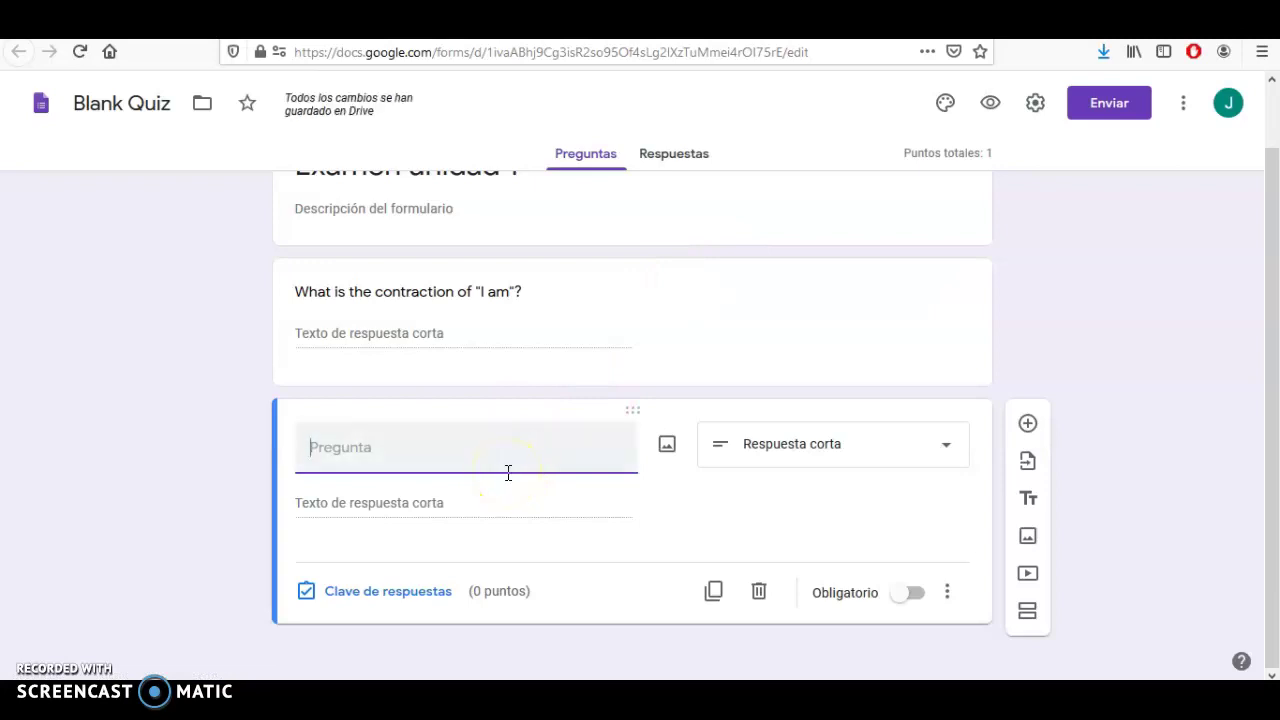
{"action": "type", "text": "¿Cuál es la "}
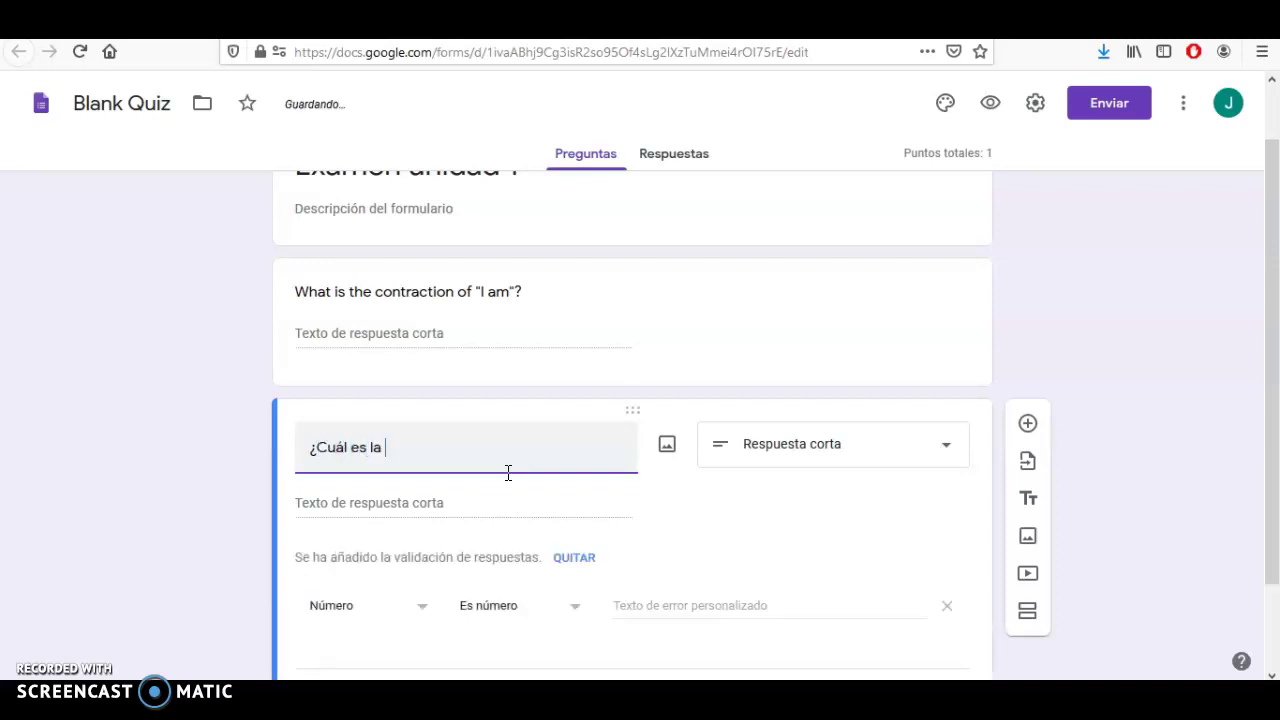
{"action": "type", "text": "capital del estado de on"}
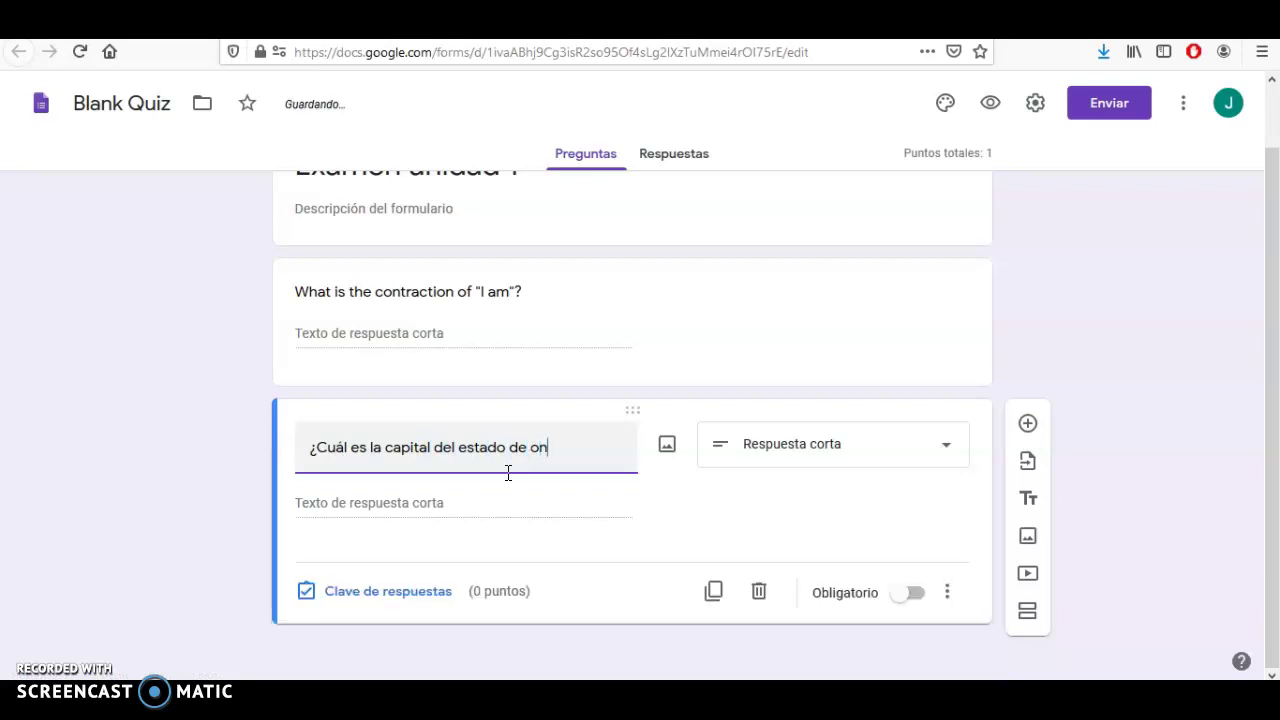
{"action": "key", "text": "BackSpace"}
{"action": "key", "text": "BackSpace"}
{"action": "type", "text": "Sonora?"}
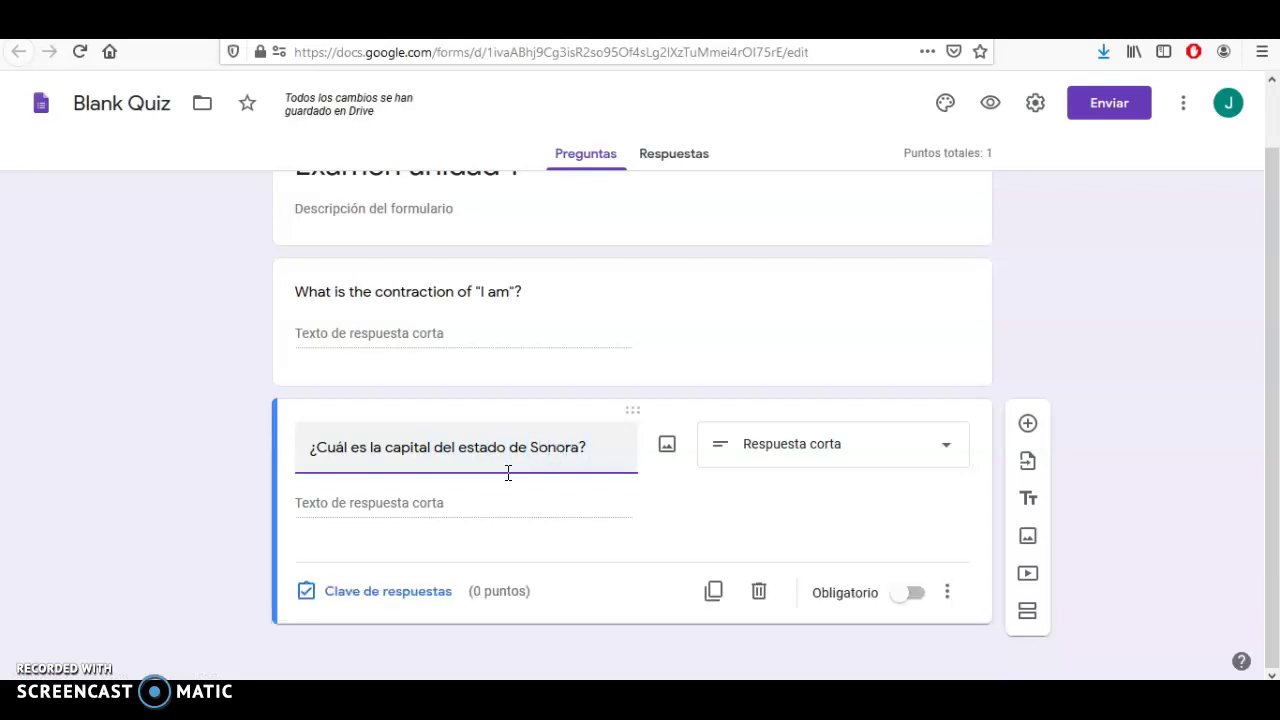
{"action": "left_click", "coordinate": [746, 521]}
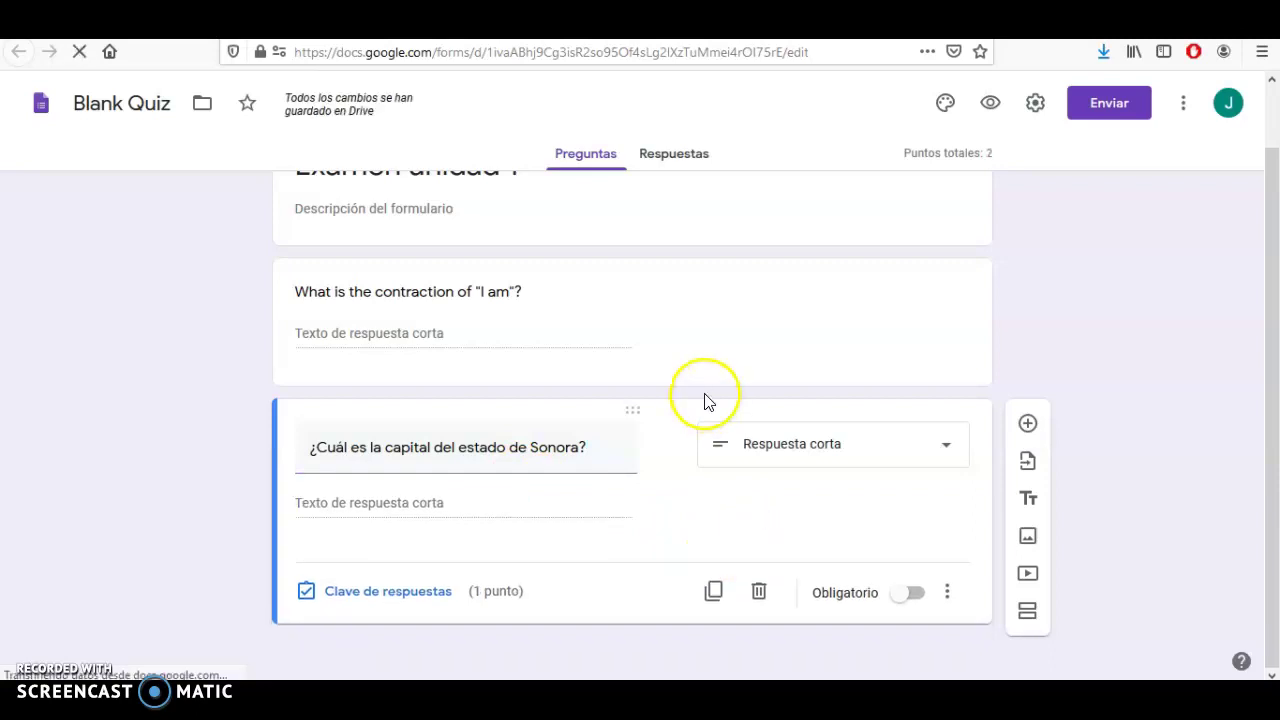
Step: Open the Sonora question's answer key and add "Hermosillo" as a correct answer
{"action": "left_click", "coordinate": [372, 591]}
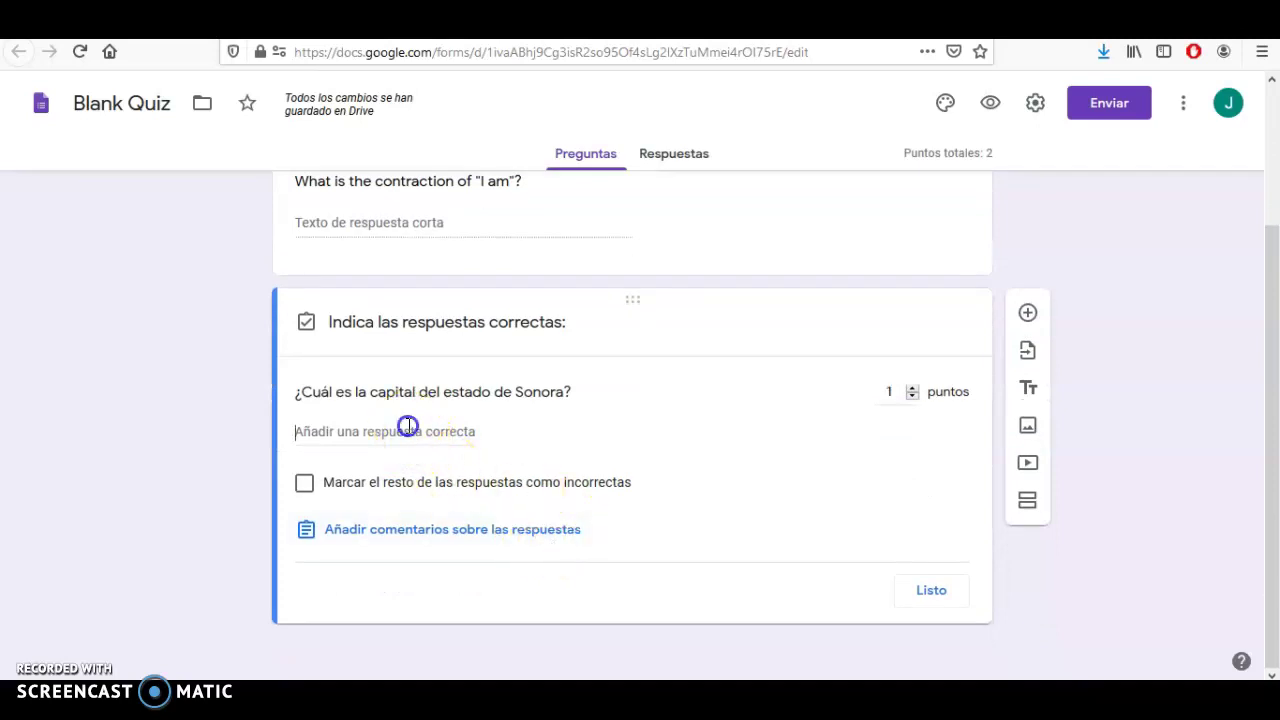
{"action": "left_click", "coordinate": [406, 429]}
{"action": "type", "text": "Hermosillo"}
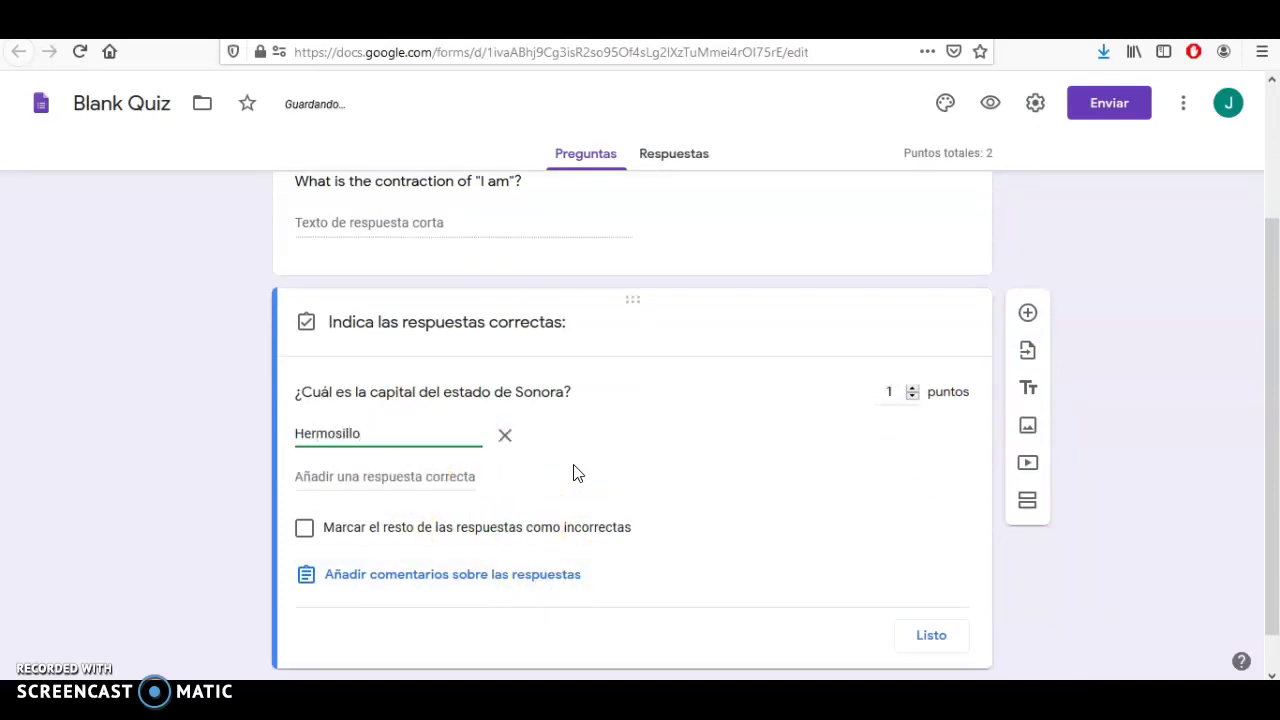
{"action": "left_click", "coordinate": [575, 473]}
{"action": "left_click", "coordinate": [544, 480]}
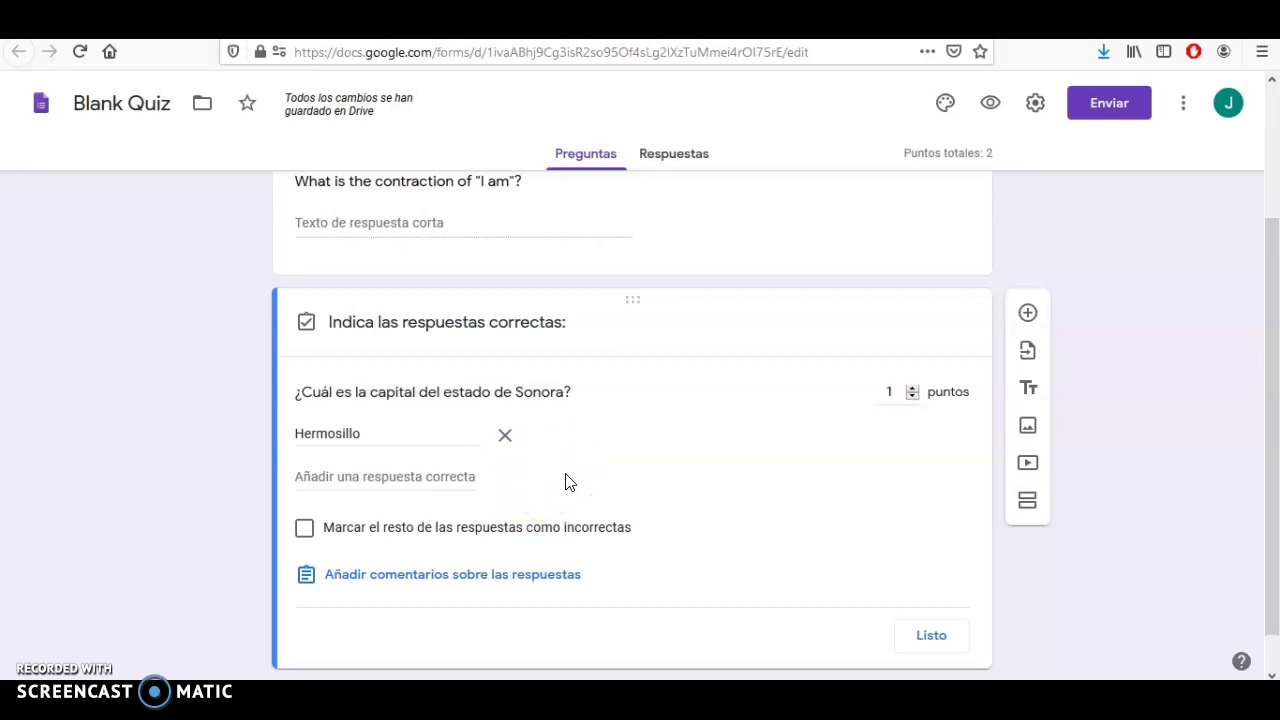
Step: Add "hermosillo" as a second correct answer, mark all other answers as incorrect and finish the answer key
{"action": "left_click", "coordinate": [400, 480]}
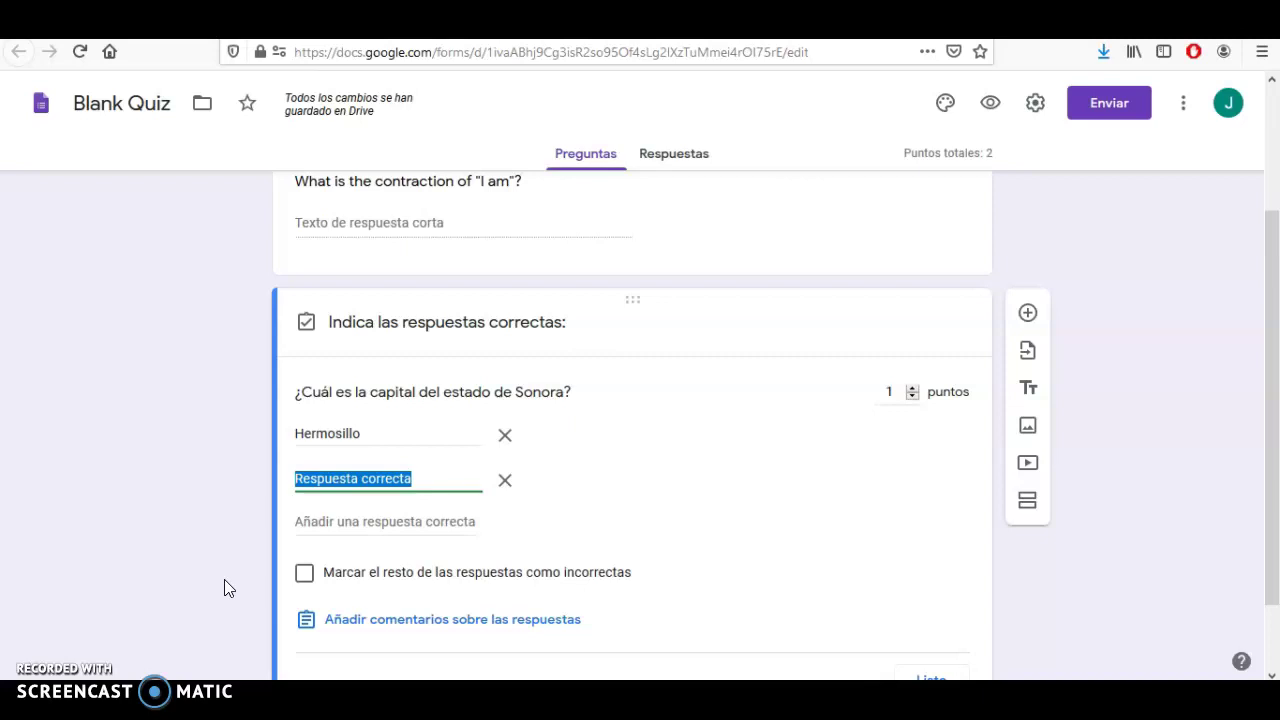
{"action": "type", "text": "hermosillo"}
{"action": "left_click", "coordinate": [650, 520]}
{"action": "scroll", "coordinate": [657, 520], "scroll_direction": "down", "scroll_amount": 2}
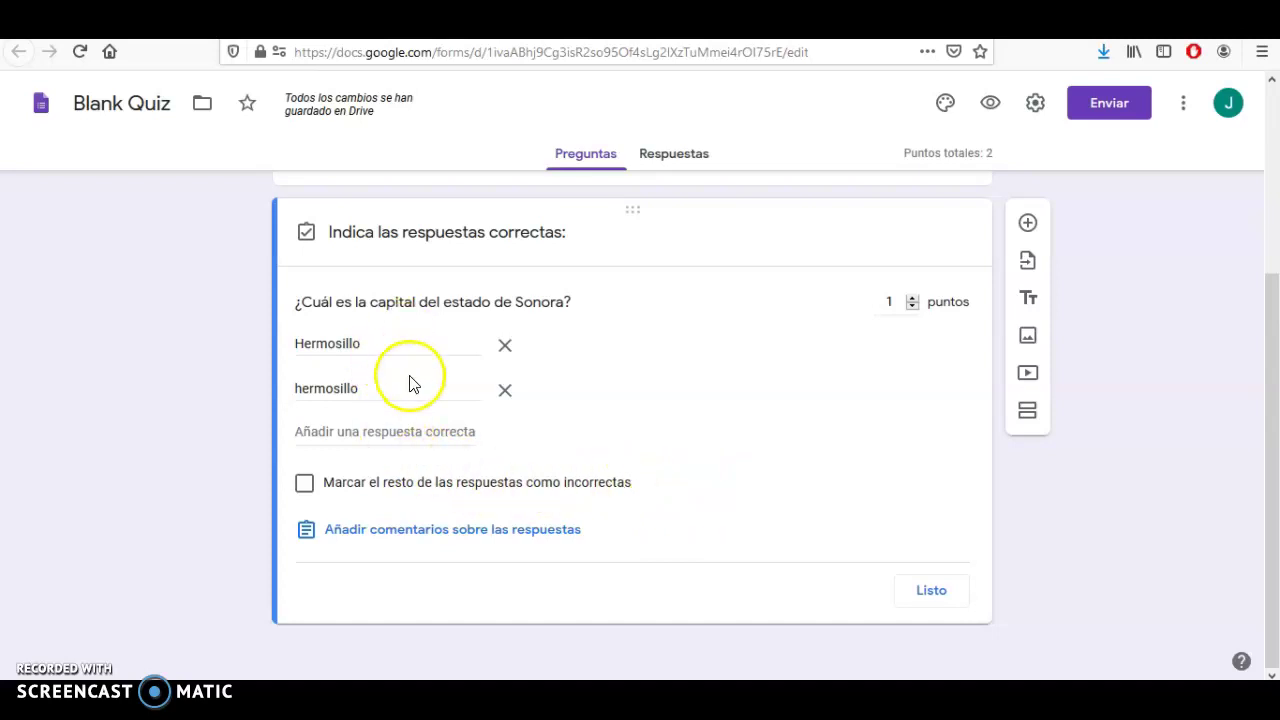
{"action": "left_click", "coordinate": [363, 478]}
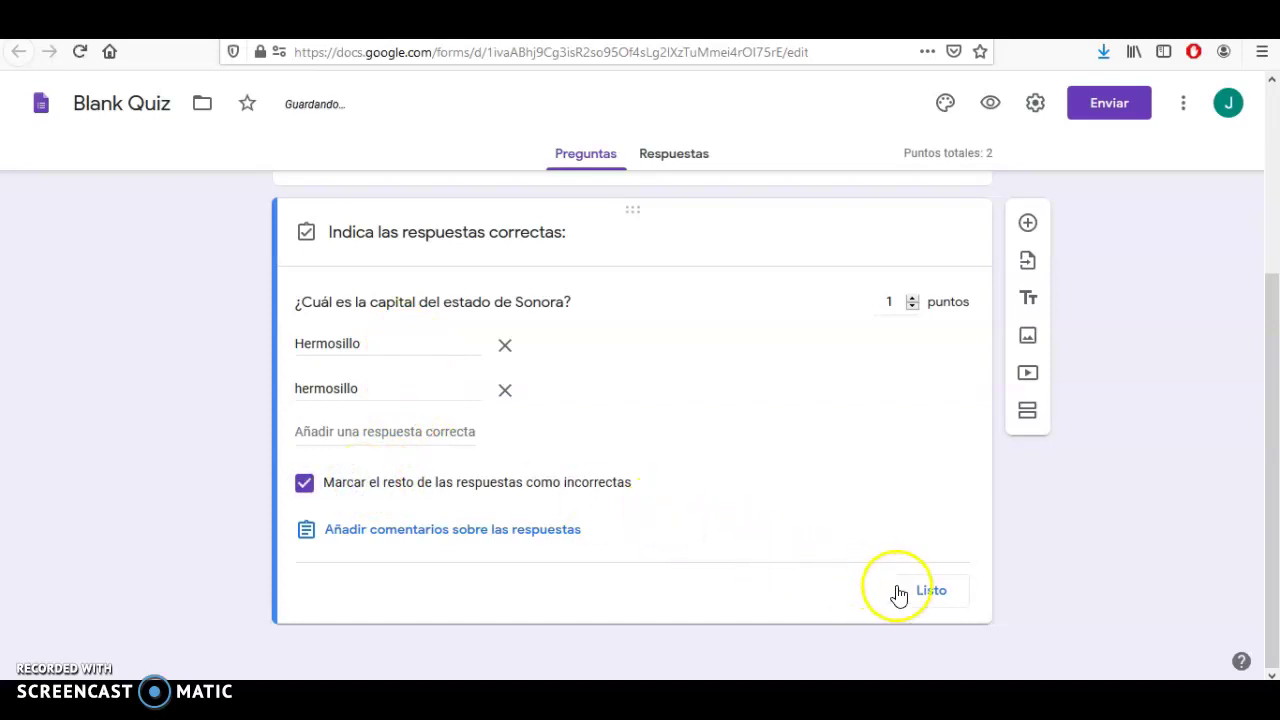
{"action": "left_click", "coordinate": [928, 592]}
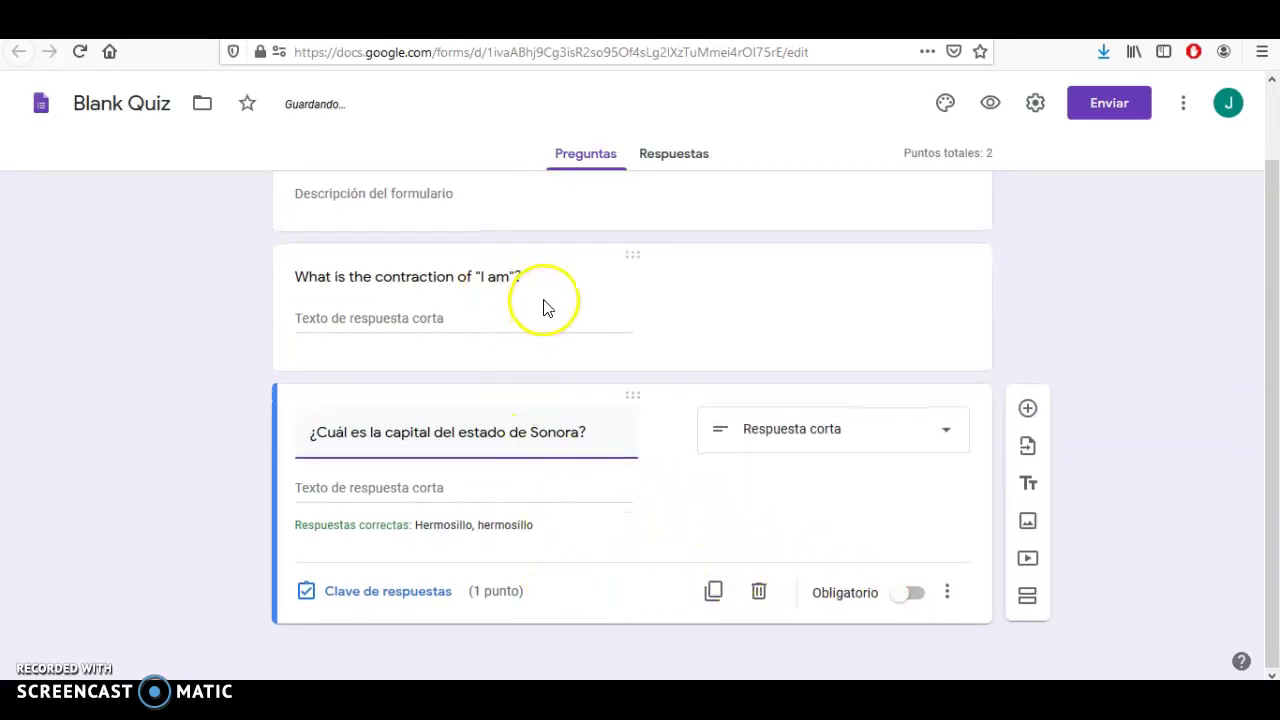
{"action": "left_click", "coordinate": [668, 520]}
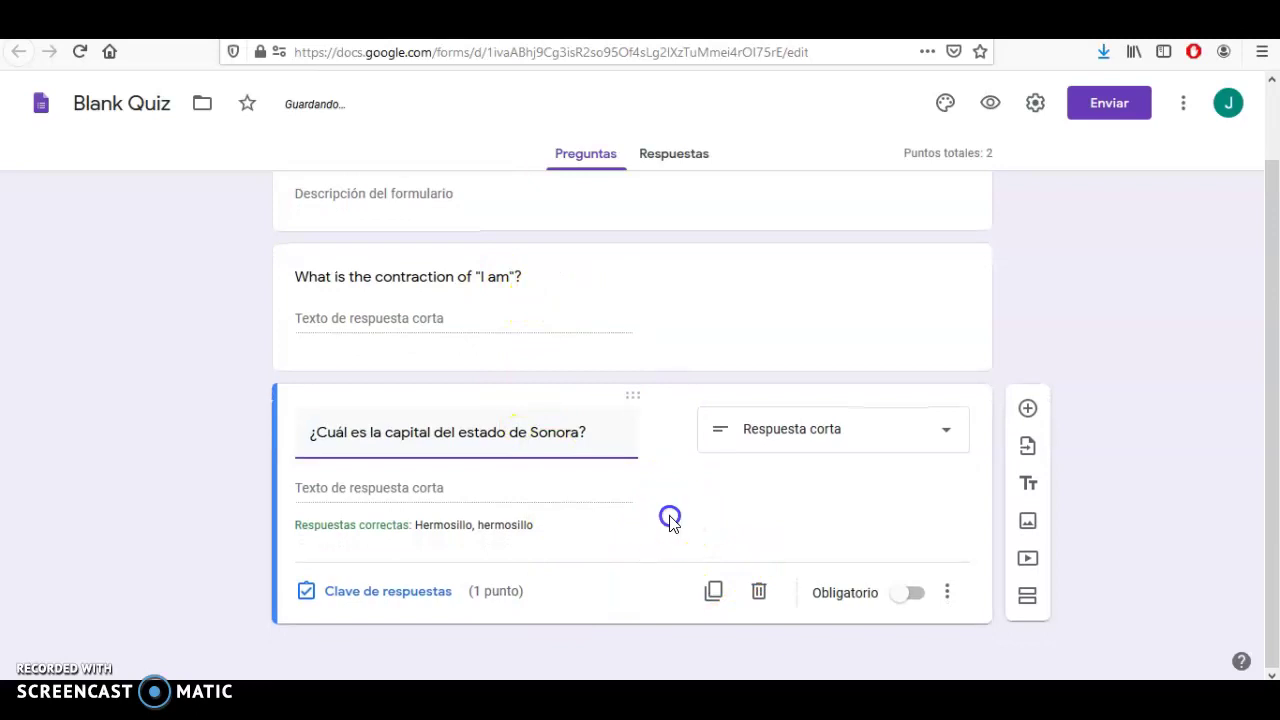
{"action": "left_click", "coordinate": [725, 646]}
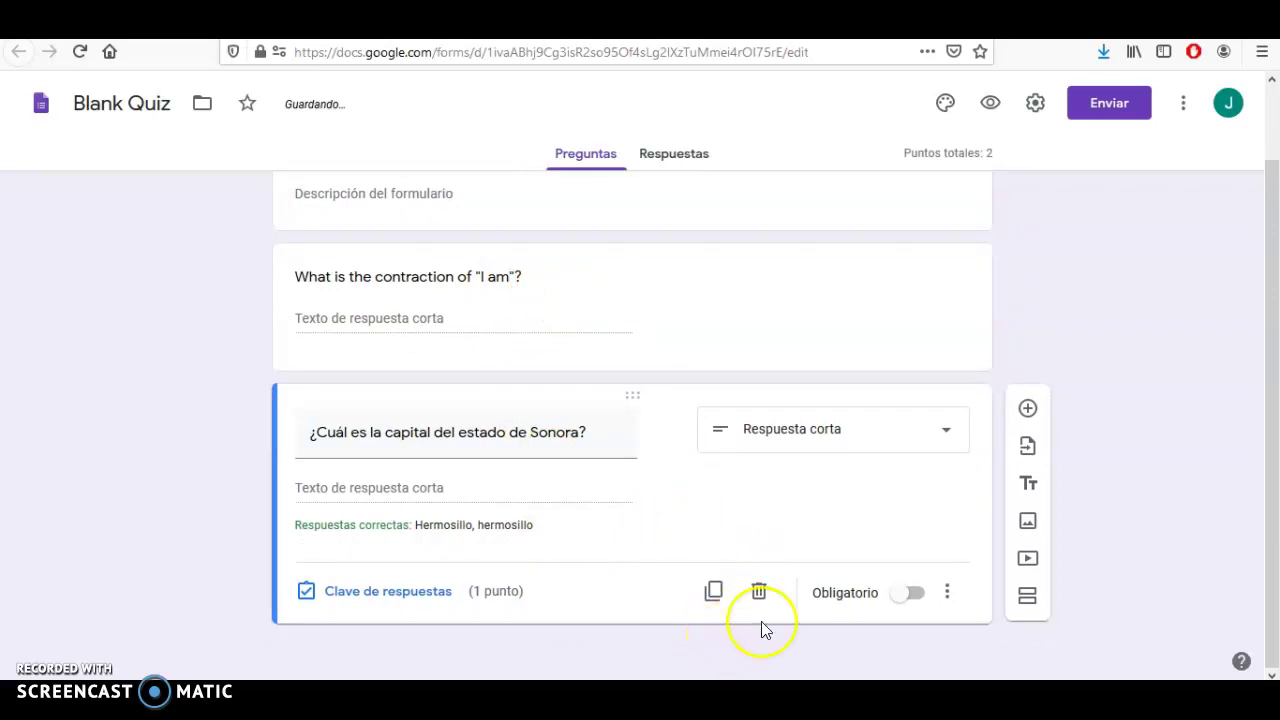
Step: Add a third question below the Sonora question and try to make it short answer (Respuesta corta)
{"action": "left_click", "coordinate": [1028, 408]}
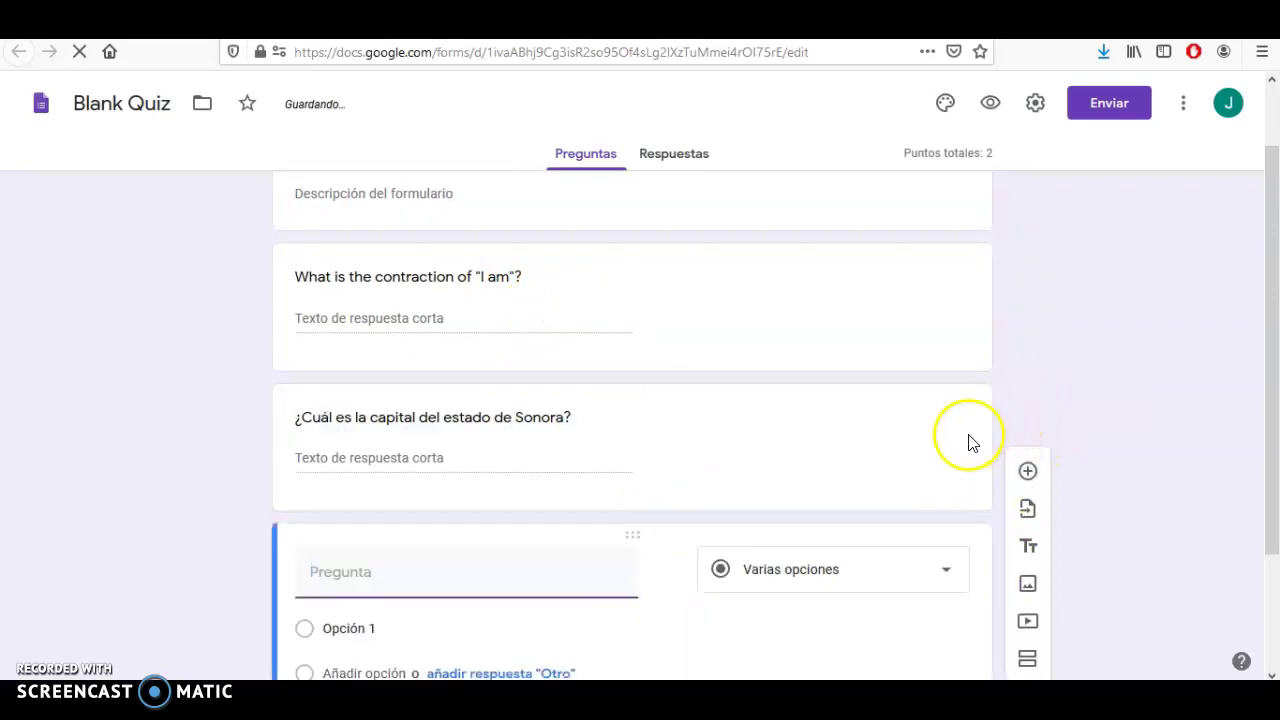
{"action": "left_click", "coordinate": [849, 414]}
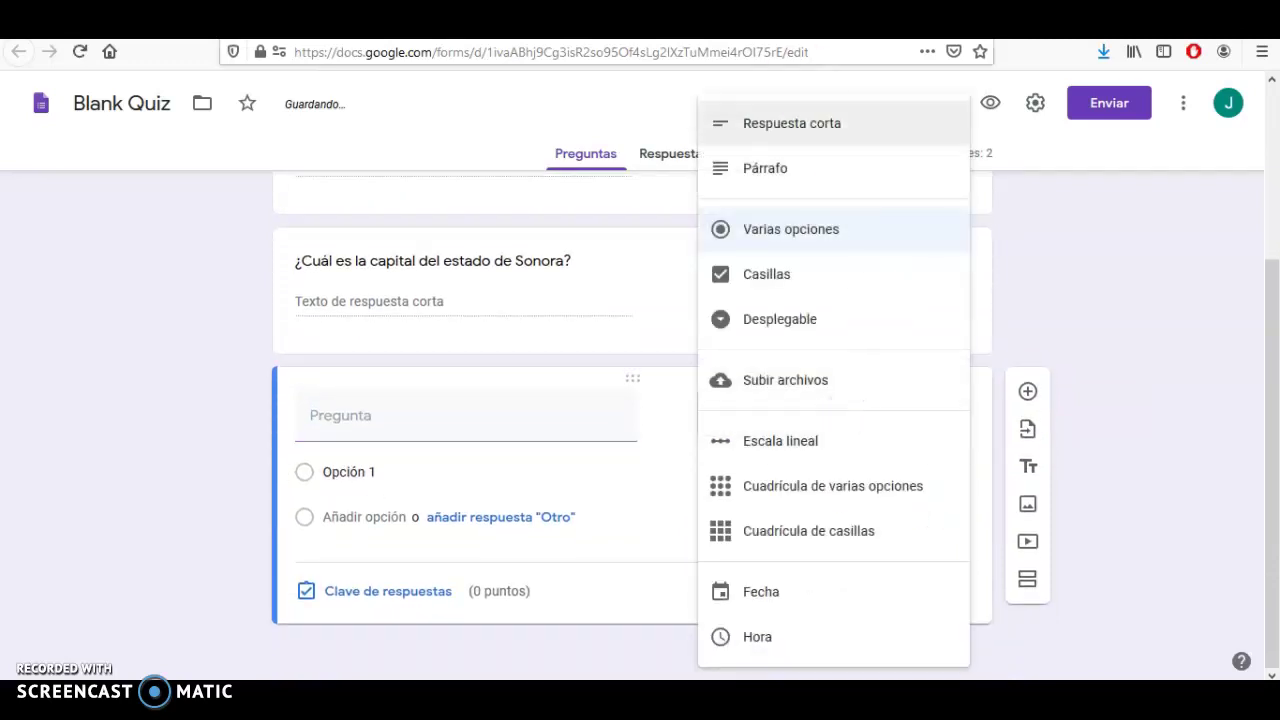
{"action": "left_click", "coordinate": [818, 122]}
{"action": "left_click", "coordinate": [495, 440]}
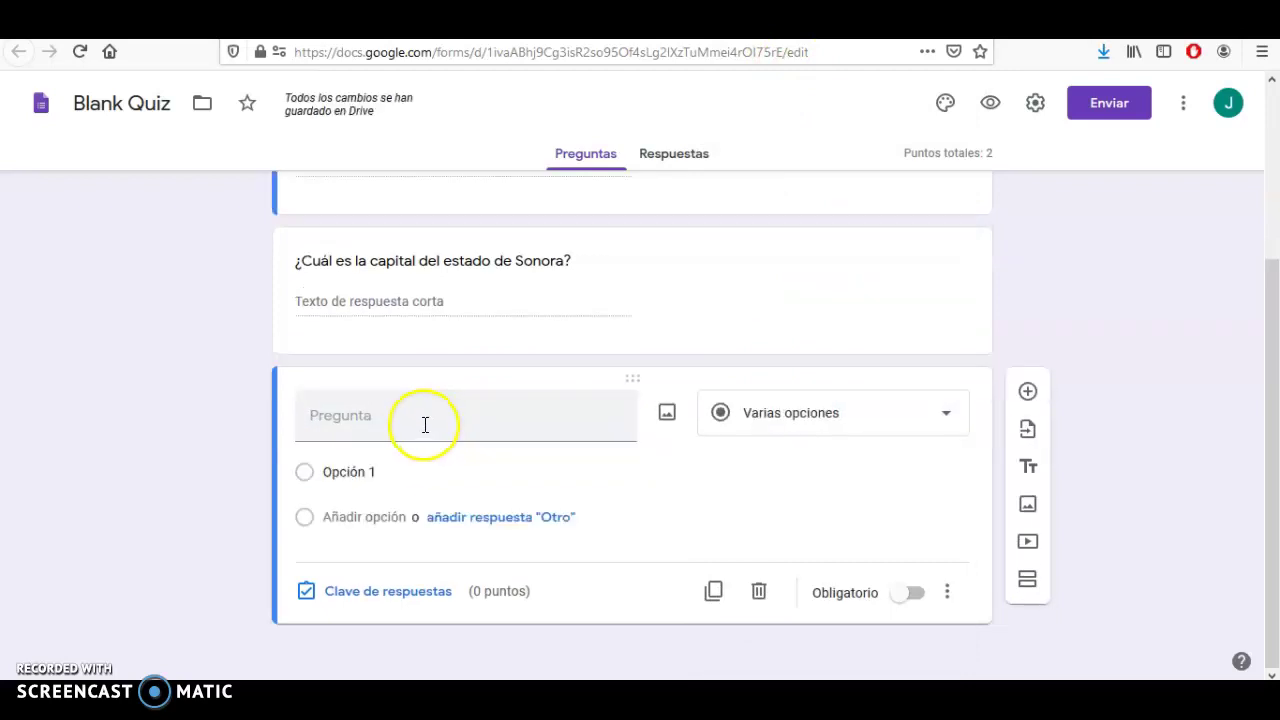
Step: Enter "¿Cuál es la profesión de una persona que se dedica a dar clases?" as the third question's text
{"action": "left_click", "coordinate": [424, 425]}
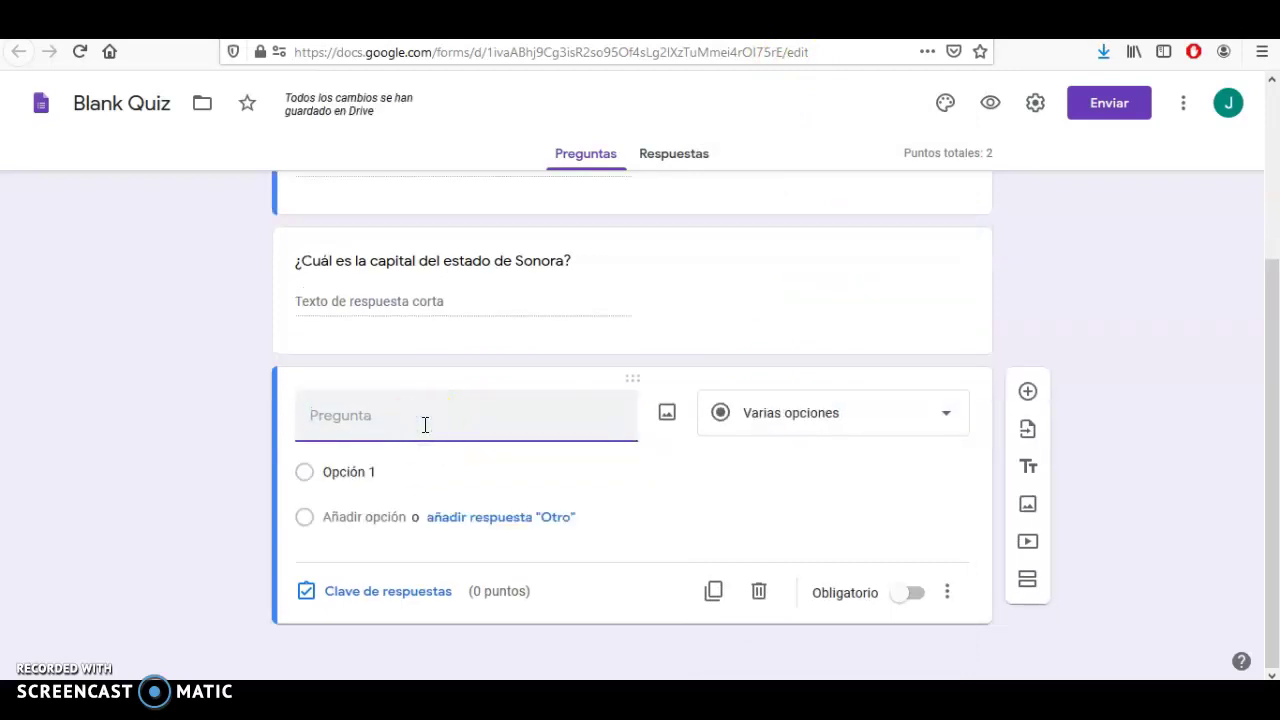
{"action": "type", "text": "¿Cuál es la pf"}
{"action": "key", "text": "BackSpace"}
{"action": "type", "text": "rofesión de una e"}
{"action": "key", "text": "BackSpace"}
{"action": "type", "text": "persona que se de"}
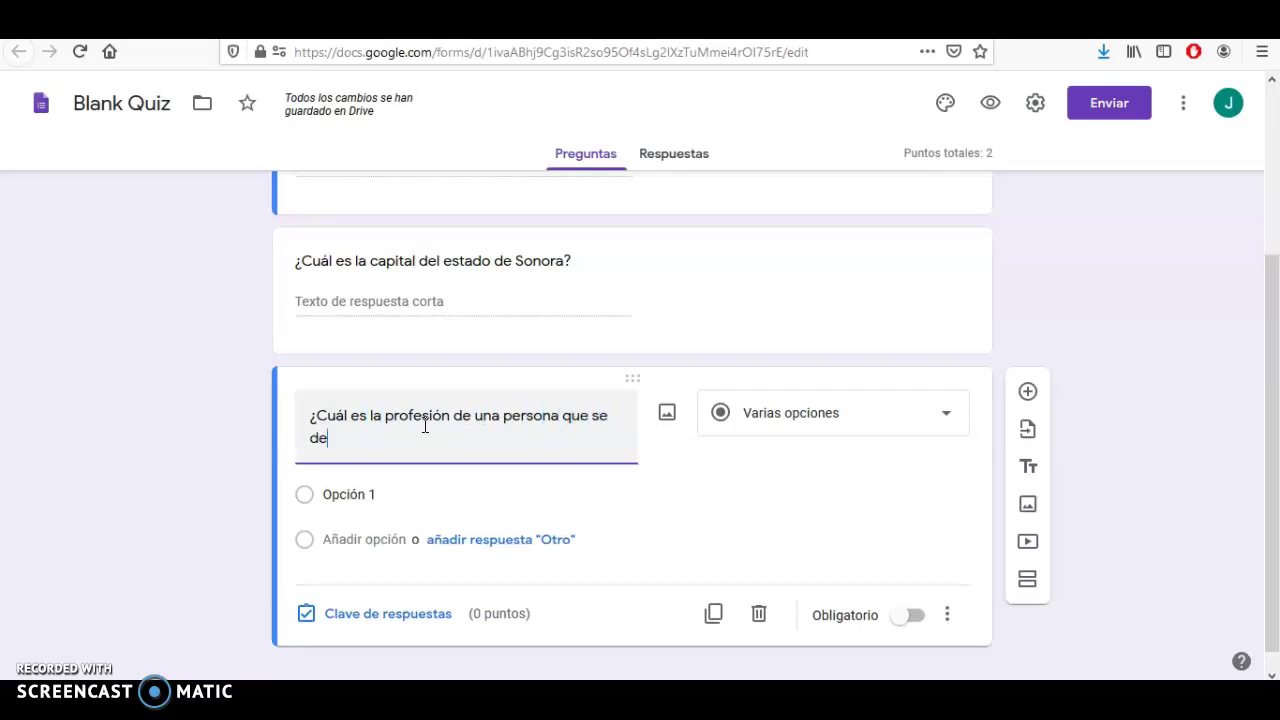
{"action": "type", "text": "dica a dar clases?"}
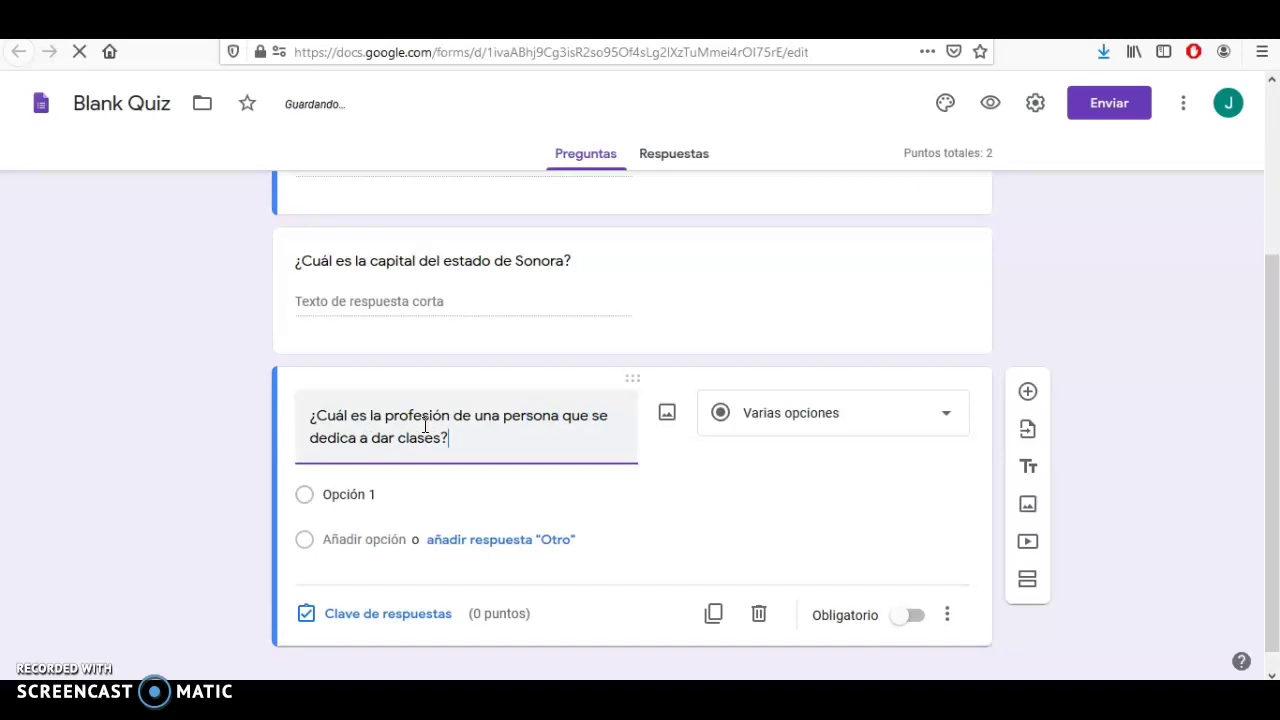
Step: Change the profession question's type to short answer (Respuesta corta)
{"action": "left_click", "coordinate": [740, 420]}
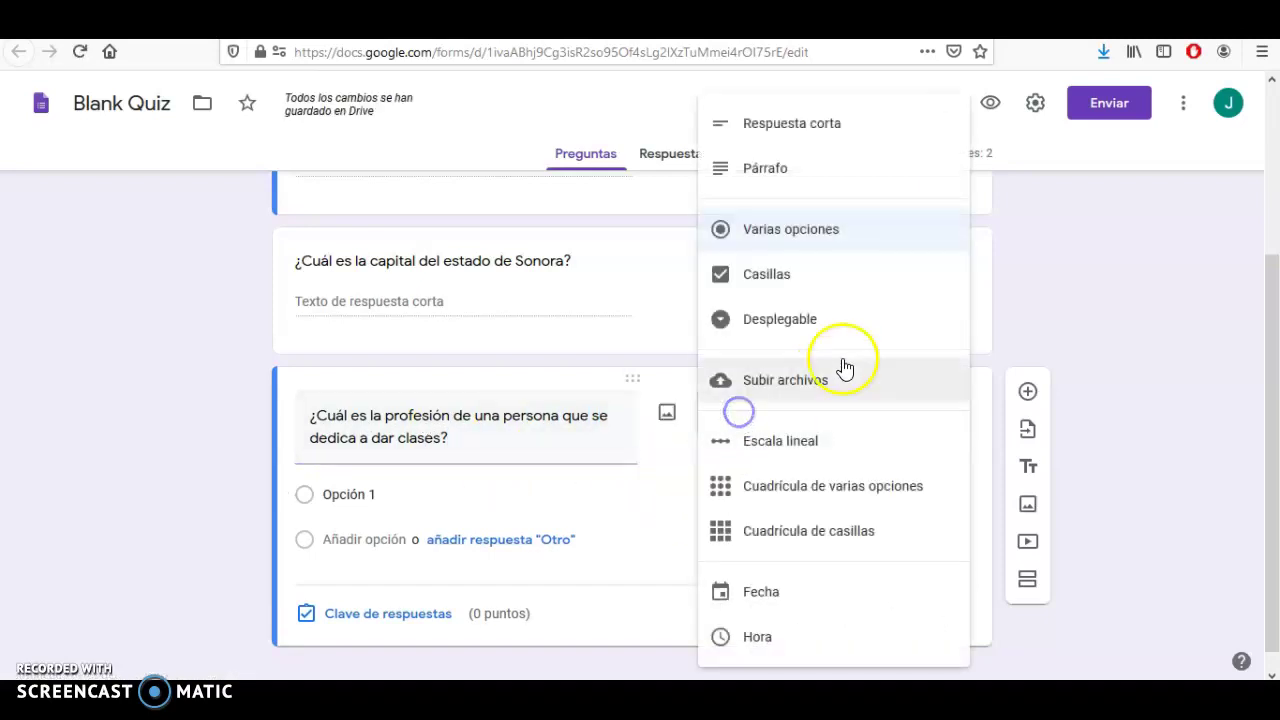
{"action": "left_click", "coordinate": [837, 137]}
{"action": "left_click", "coordinate": [408, 504]}
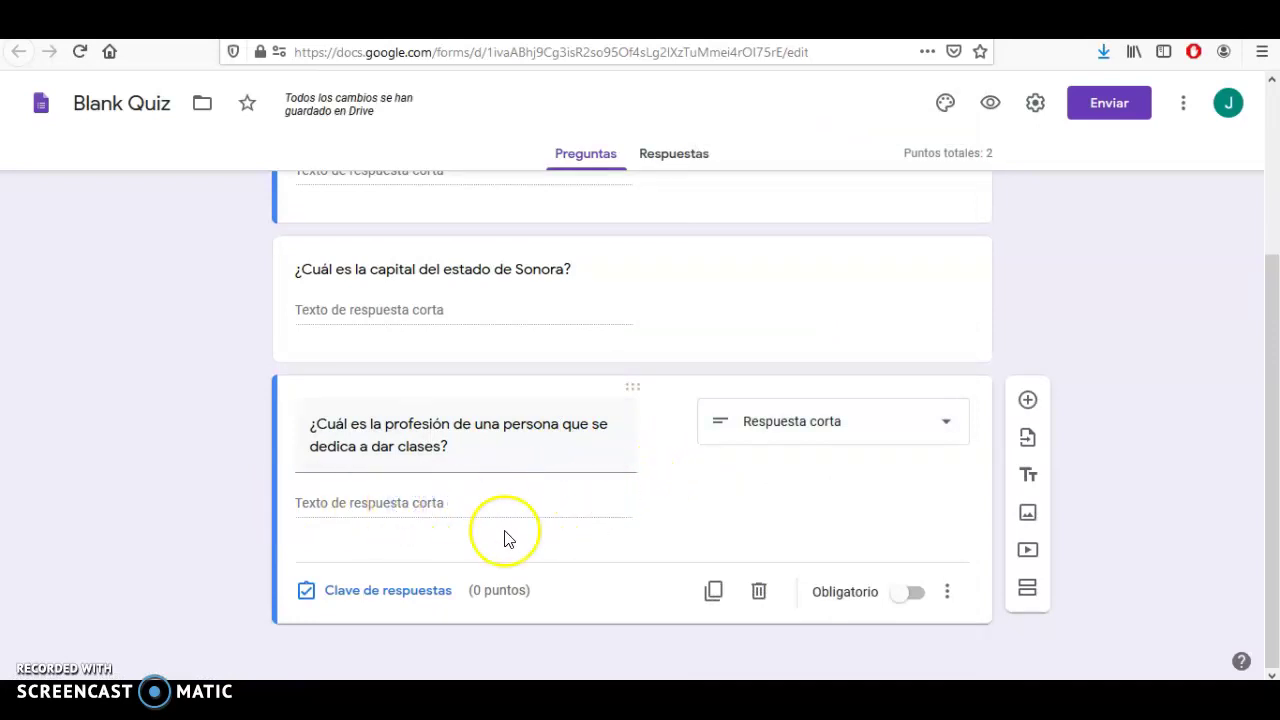
Step: Open the profession question's answer key and add "Maestro" and "maestro" as correct answers
{"action": "left_click", "coordinate": [397, 591]}
{"action": "left_click", "coordinate": [324, 428]}
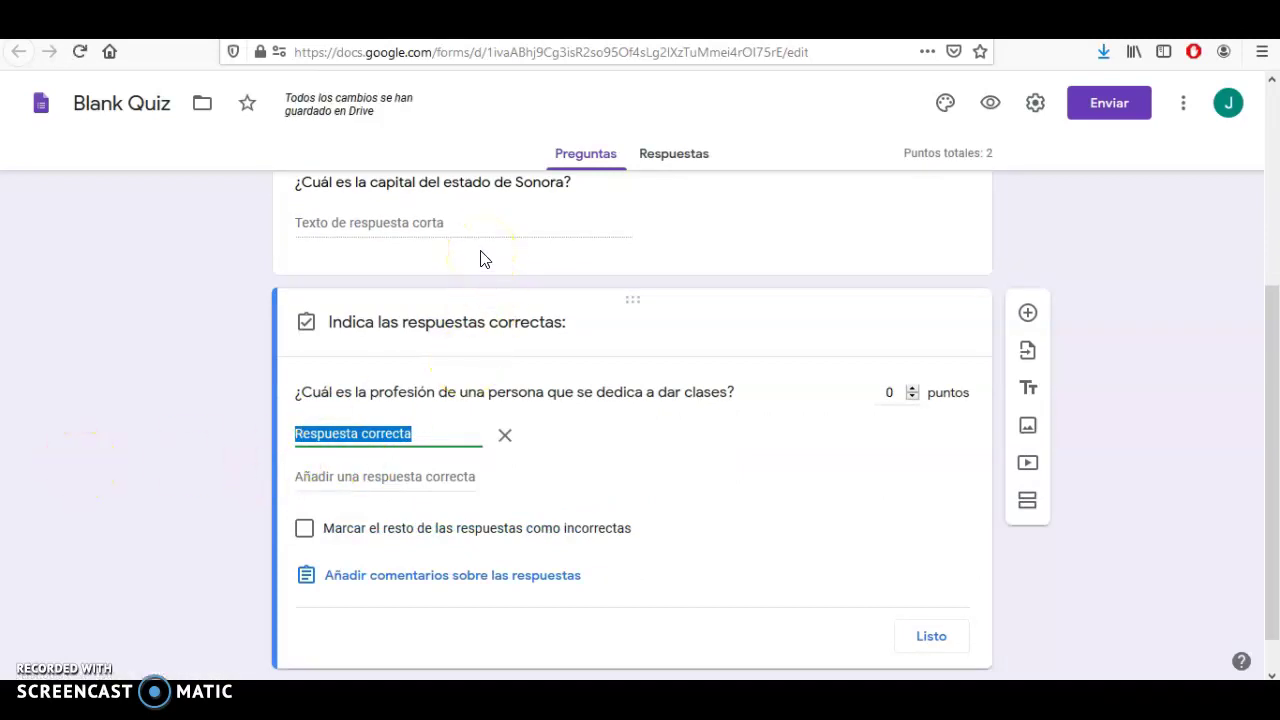
{"action": "type", "text": "Maestro"}
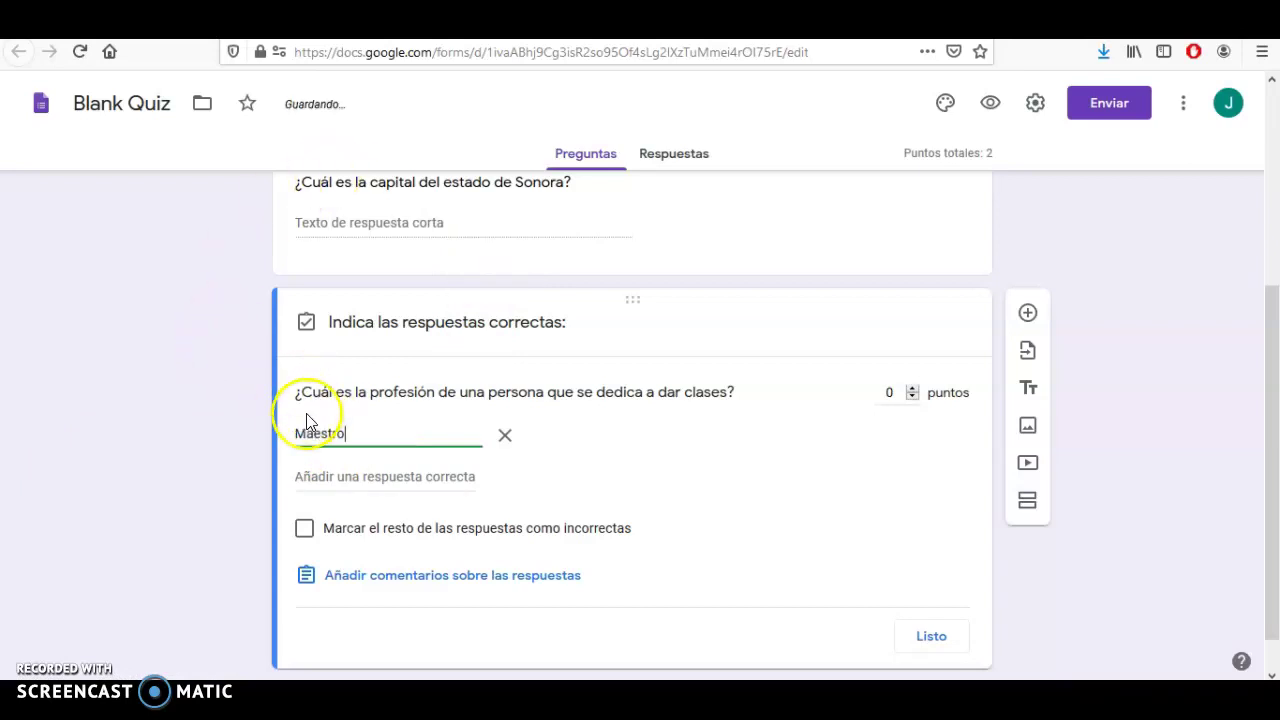
{"action": "left_click", "coordinate": [328, 476]}
{"action": "type", "text": "ma"}
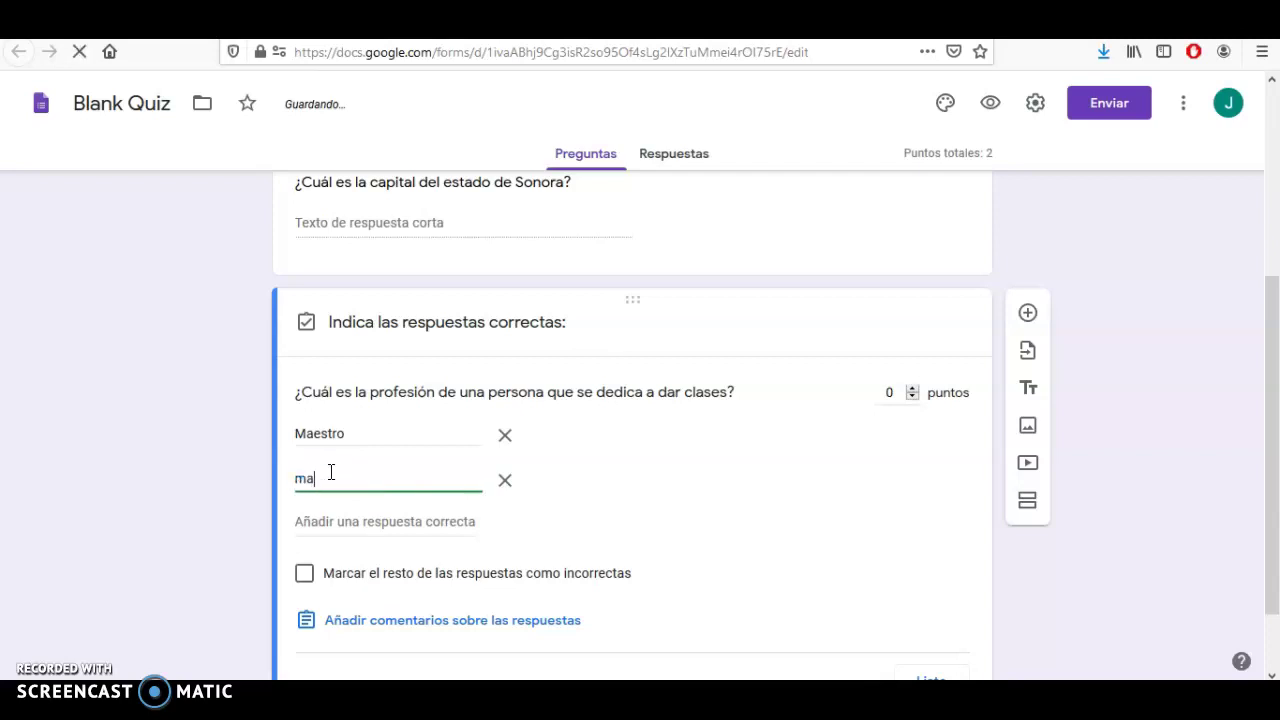
{"action": "type", "text": "estro"}
Step: Add "Profesor" and "profesor" as further correct answers and mark all other answers as incorrect
{"action": "left_click", "coordinate": [398, 523]}
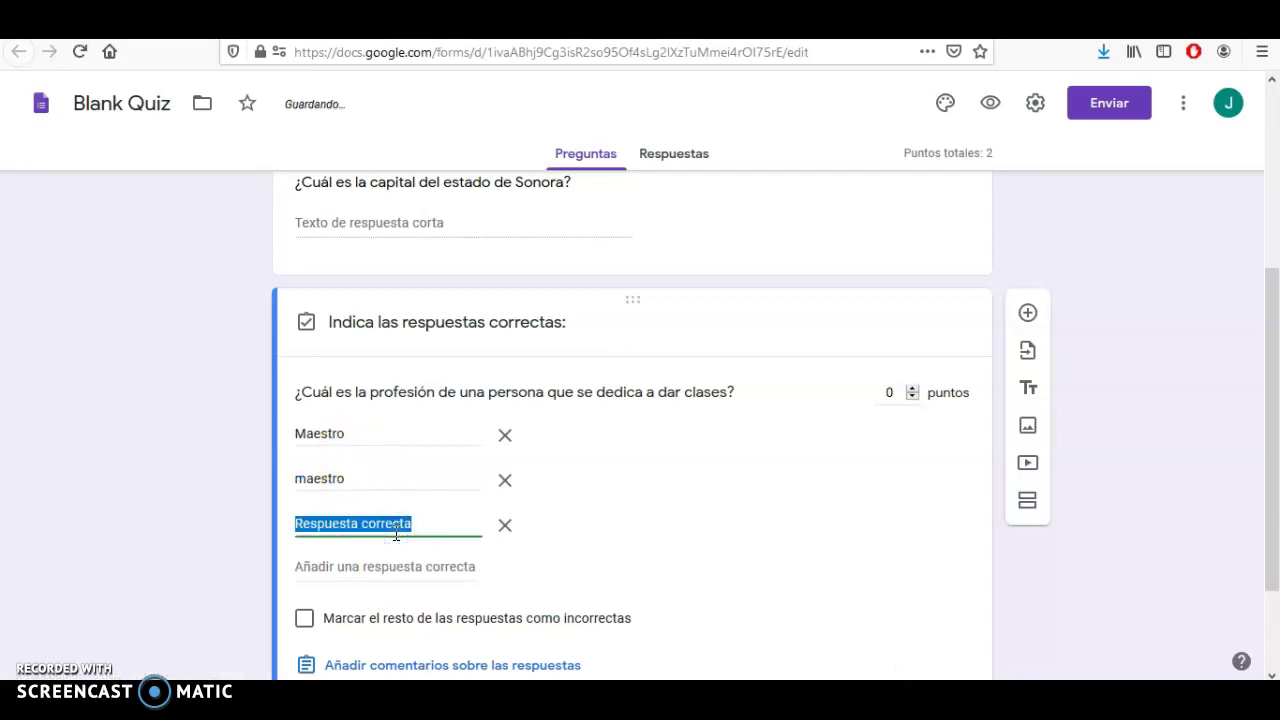
{"action": "type", "text": "Profesor"}
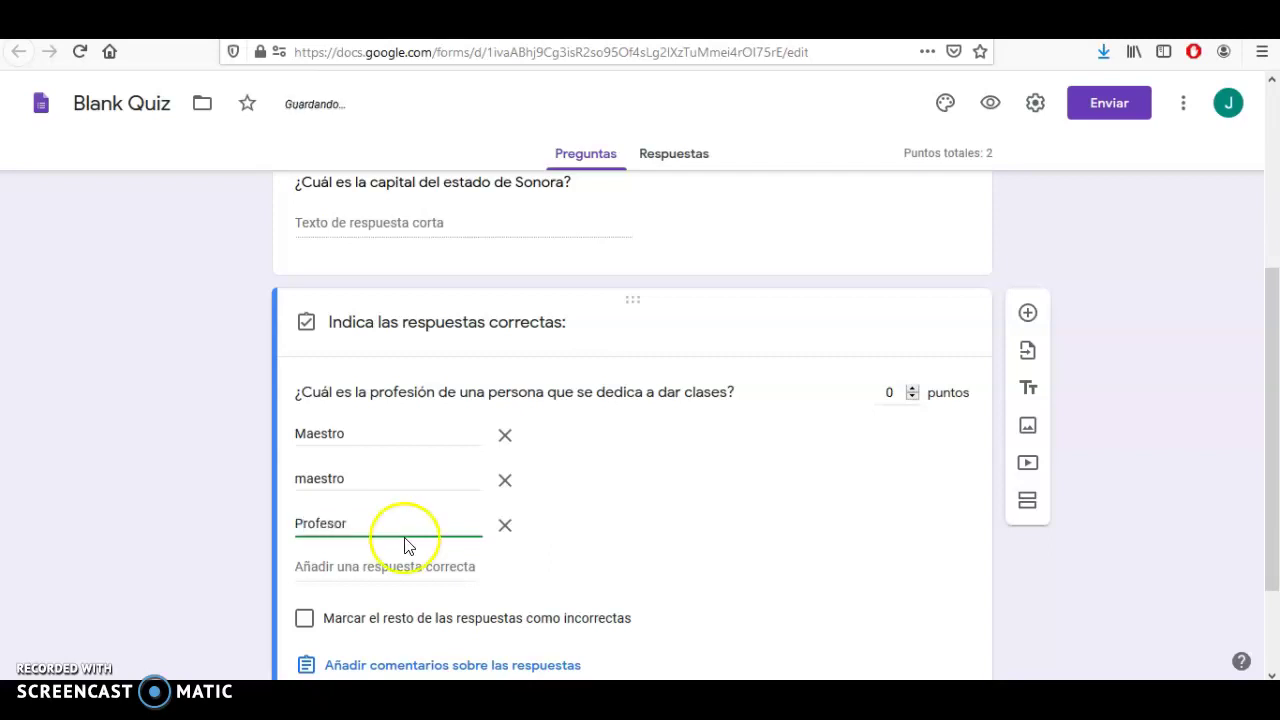
{"action": "left_click", "coordinate": [409, 563]}
{"action": "type", "text": "profesor"}
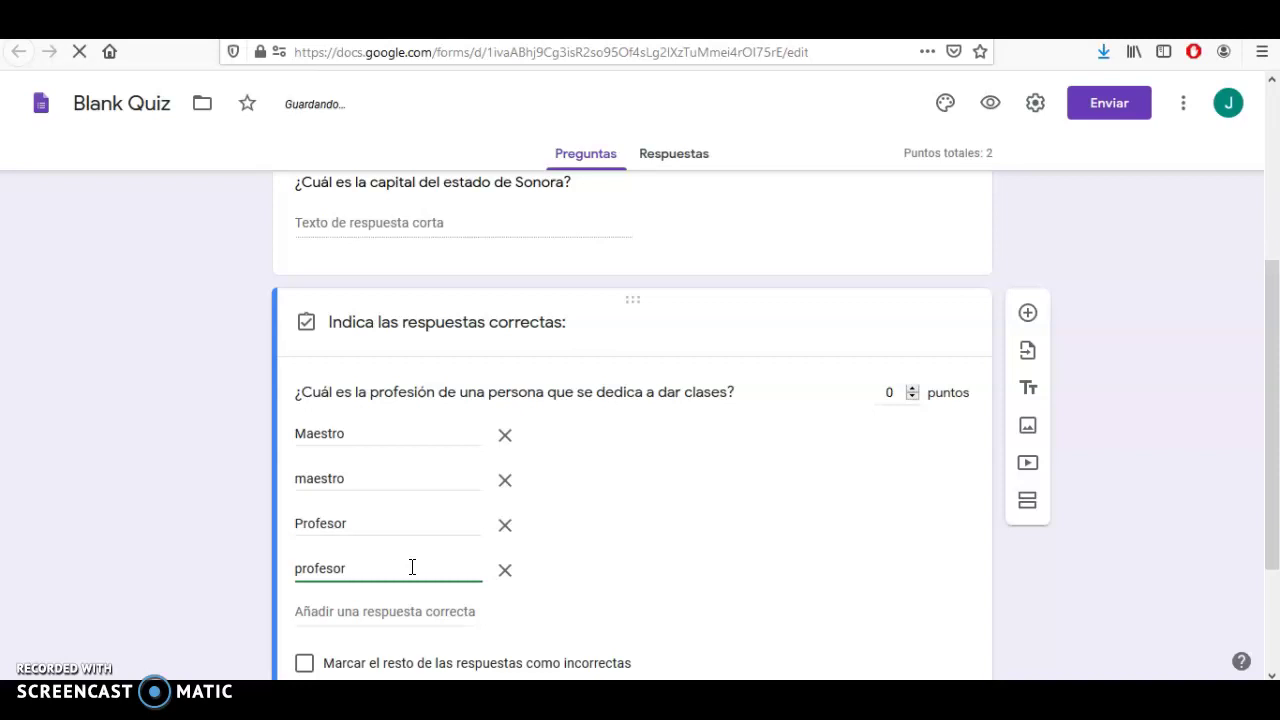
{"action": "scroll", "coordinate": [408, 572], "scroll_direction": "down", "scroll_amount": 2}
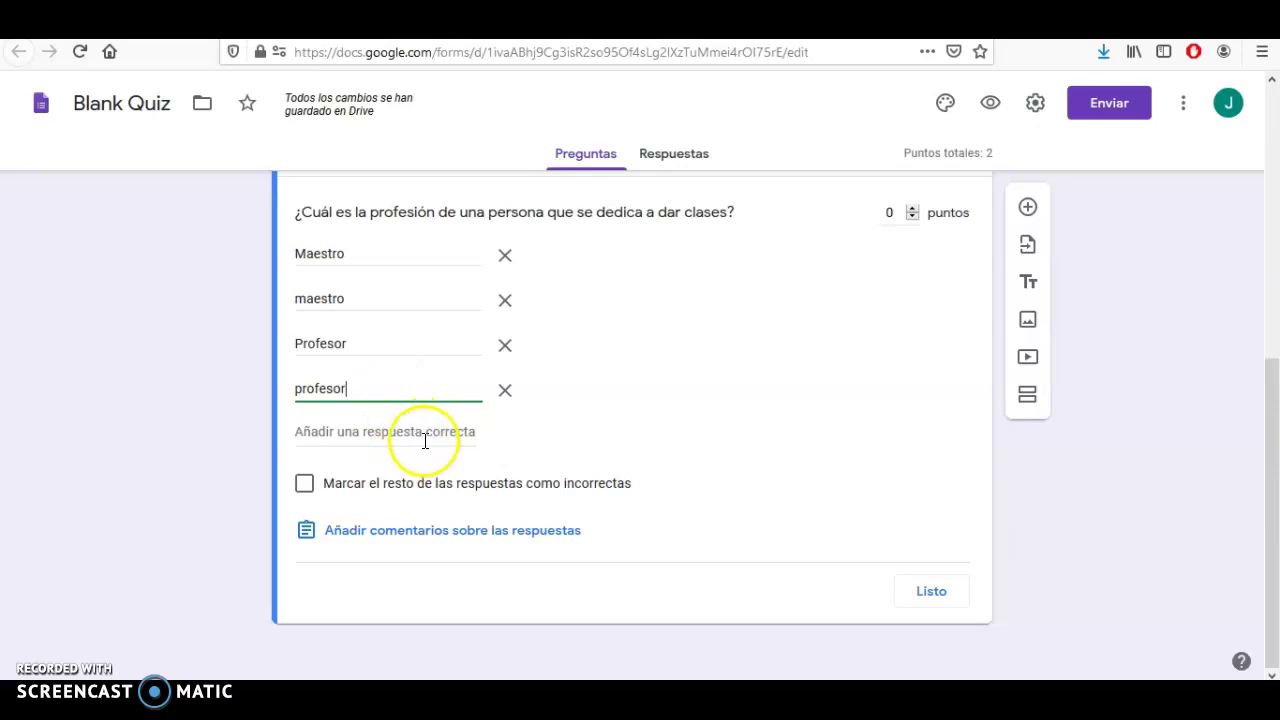
{"action": "left_click", "coordinate": [304, 485]}
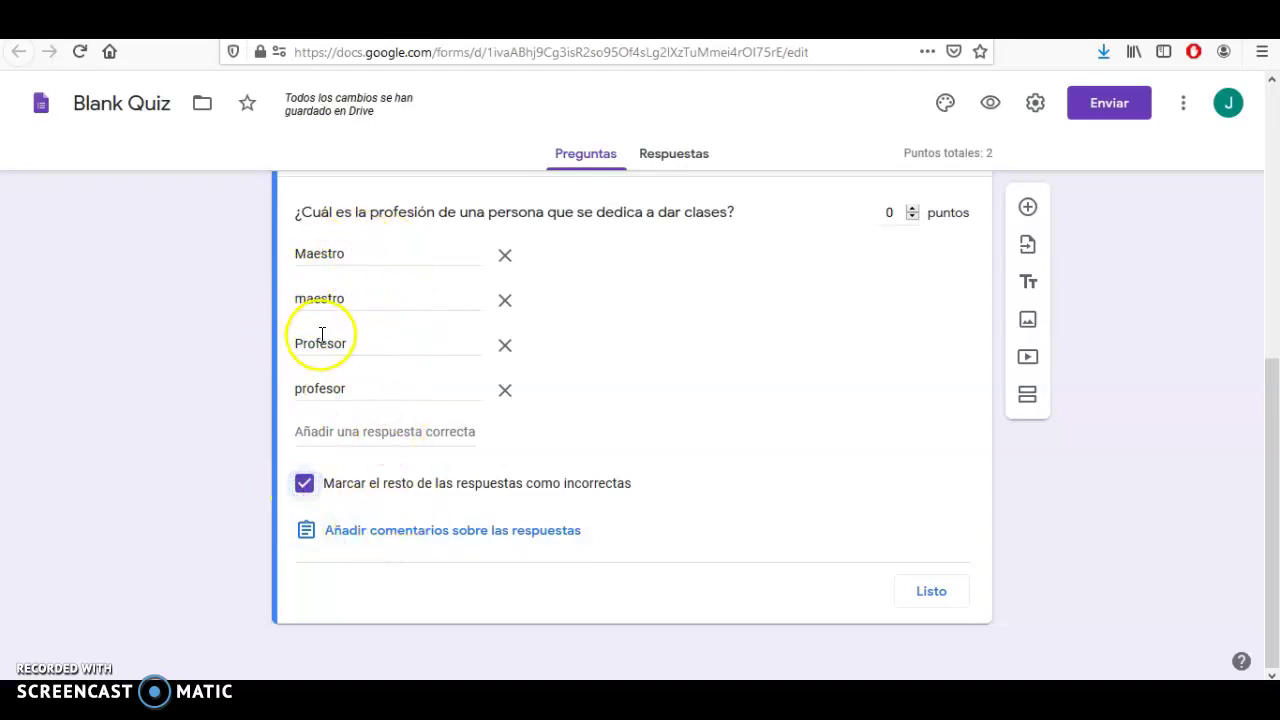
Step: Set the profession question's value to 1 point and finish its answer key
{"action": "left_click", "coordinate": [912, 208]}
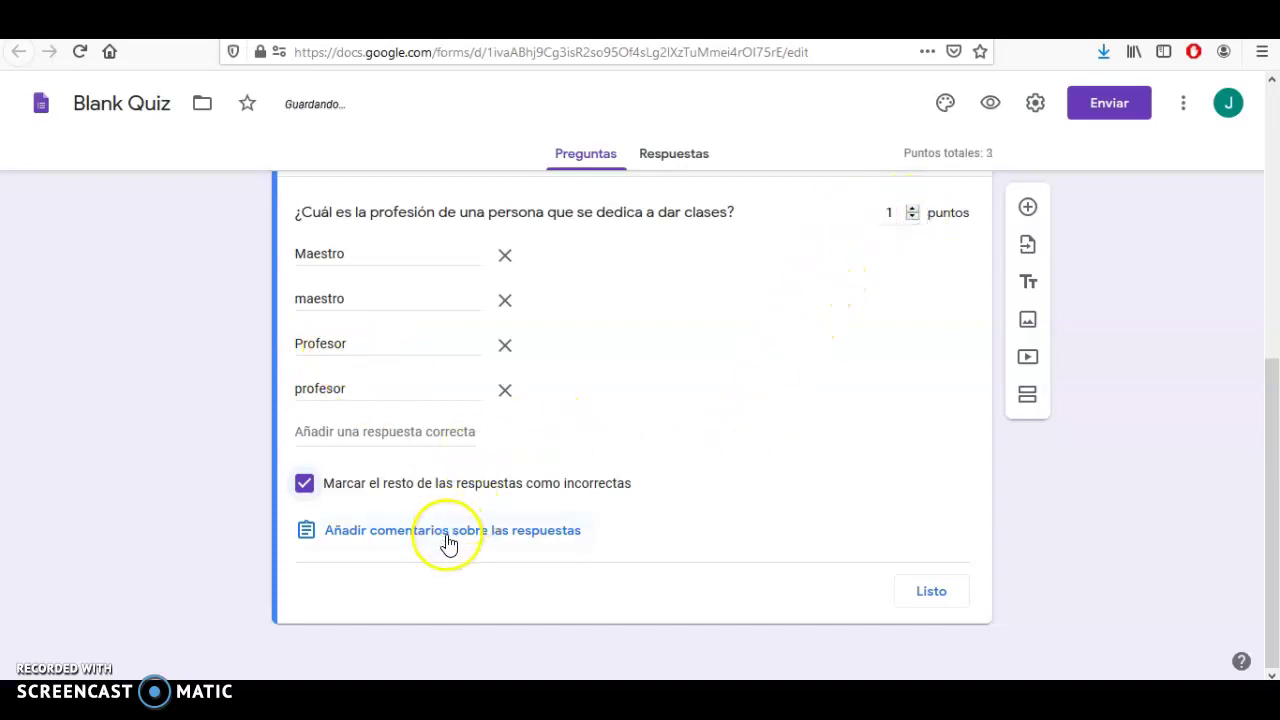
{"action": "left_click", "coordinate": [929, 594]}
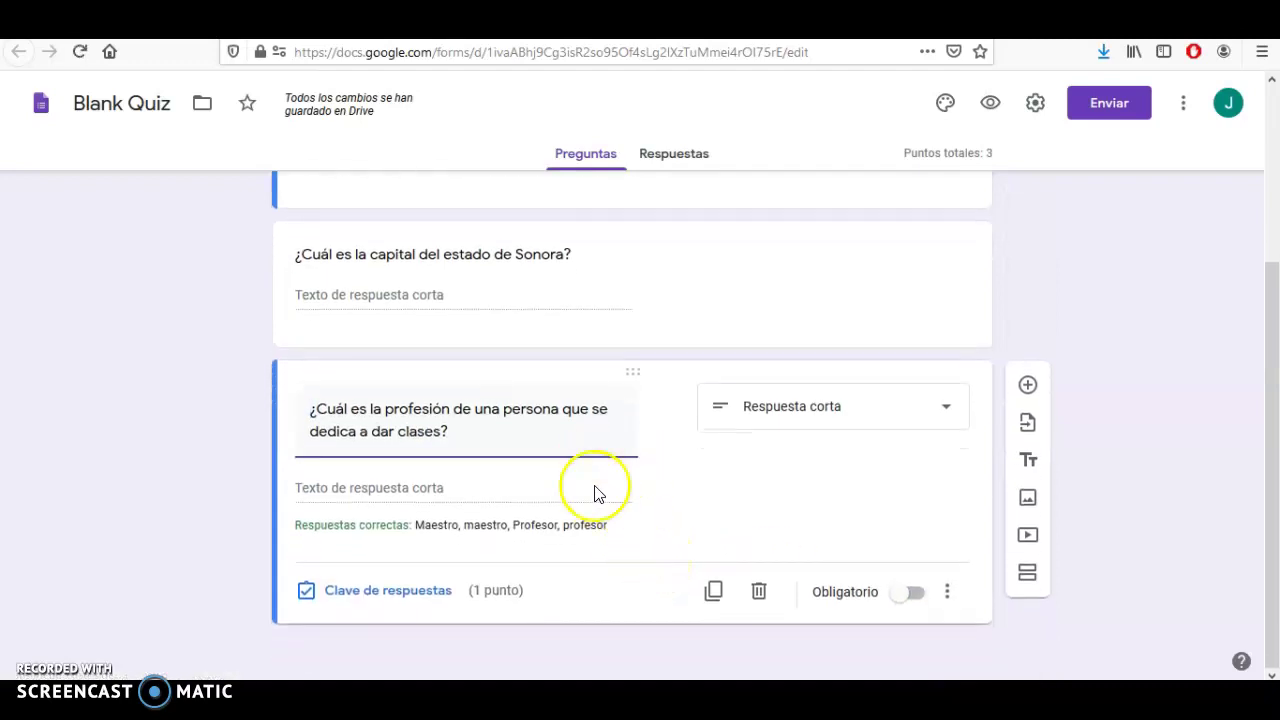
Step: Add response validation to the profession question and set its validation type to Texto
{"action": "left_click", "coordinate": [946, 592]}
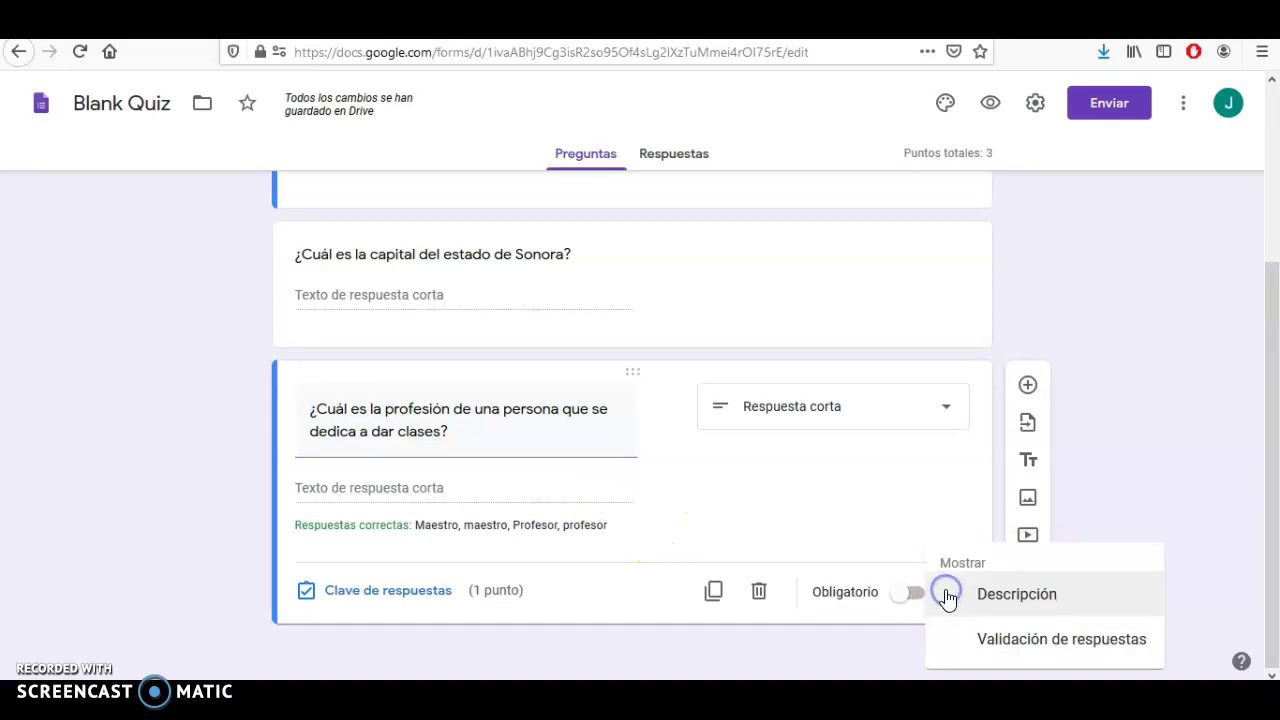
{"action": "left_click", "coordinate": [995, 635]}
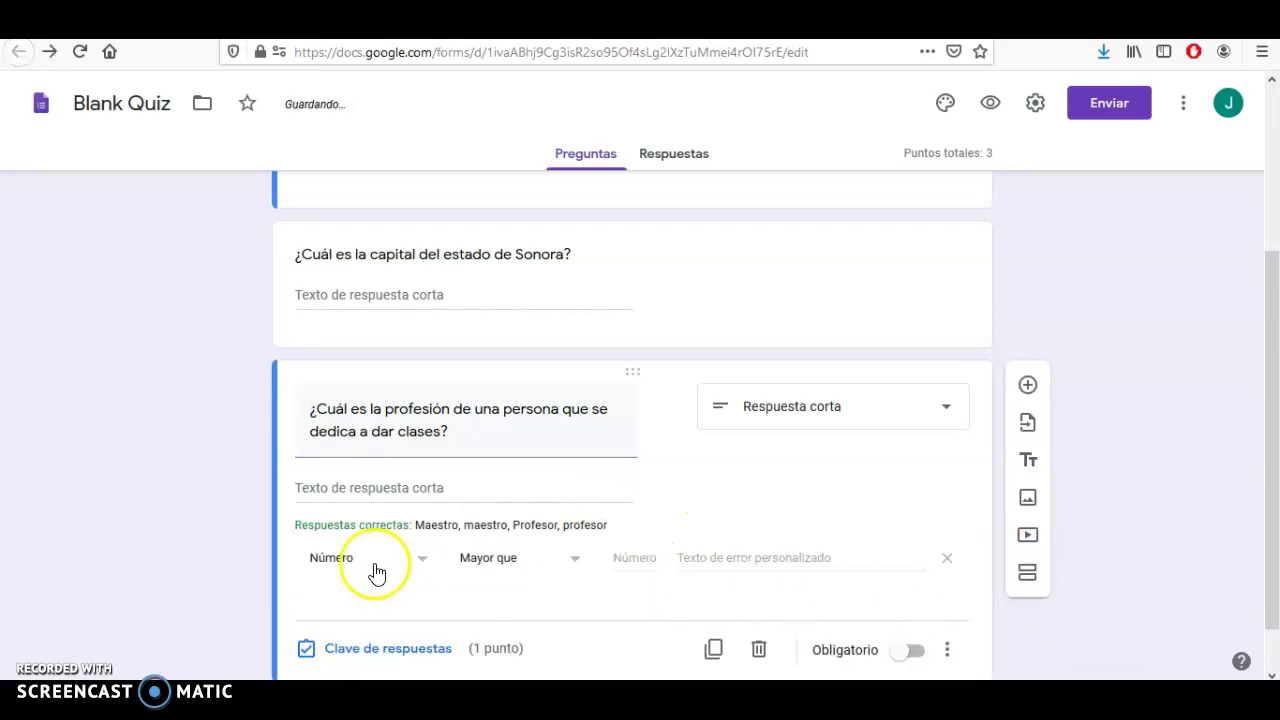
{"action": "scroll", "coordinate": [208, 535], "scroll_direction": "down", "scroll_amount": 2}
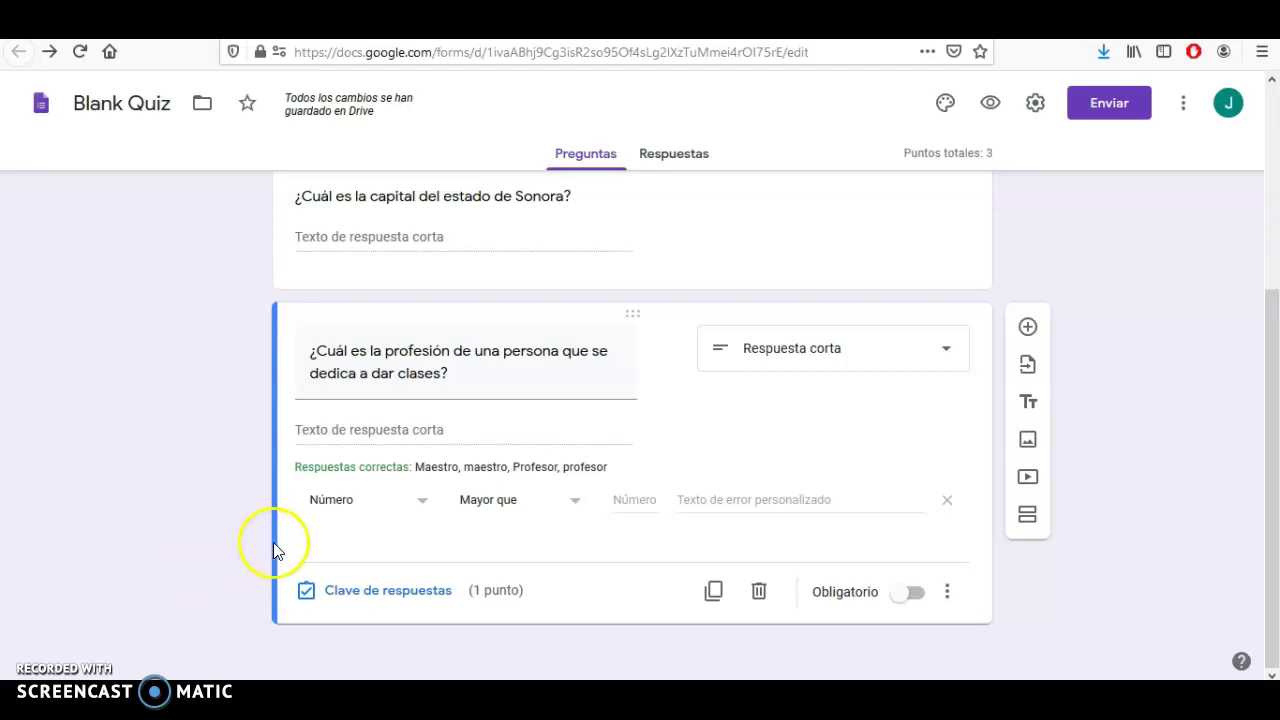
{"action": "left_click", "coordinate": [332, 502]}
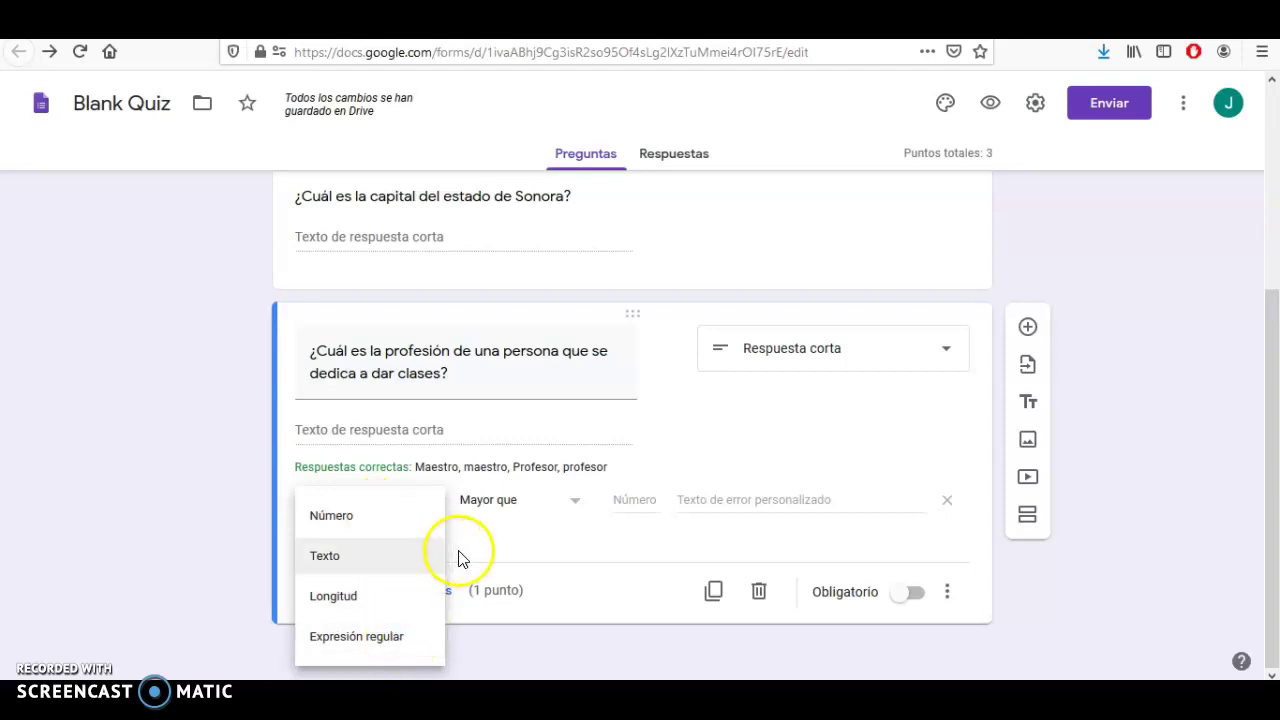
{"action": "left_click", "coordinate": [500, 535]}
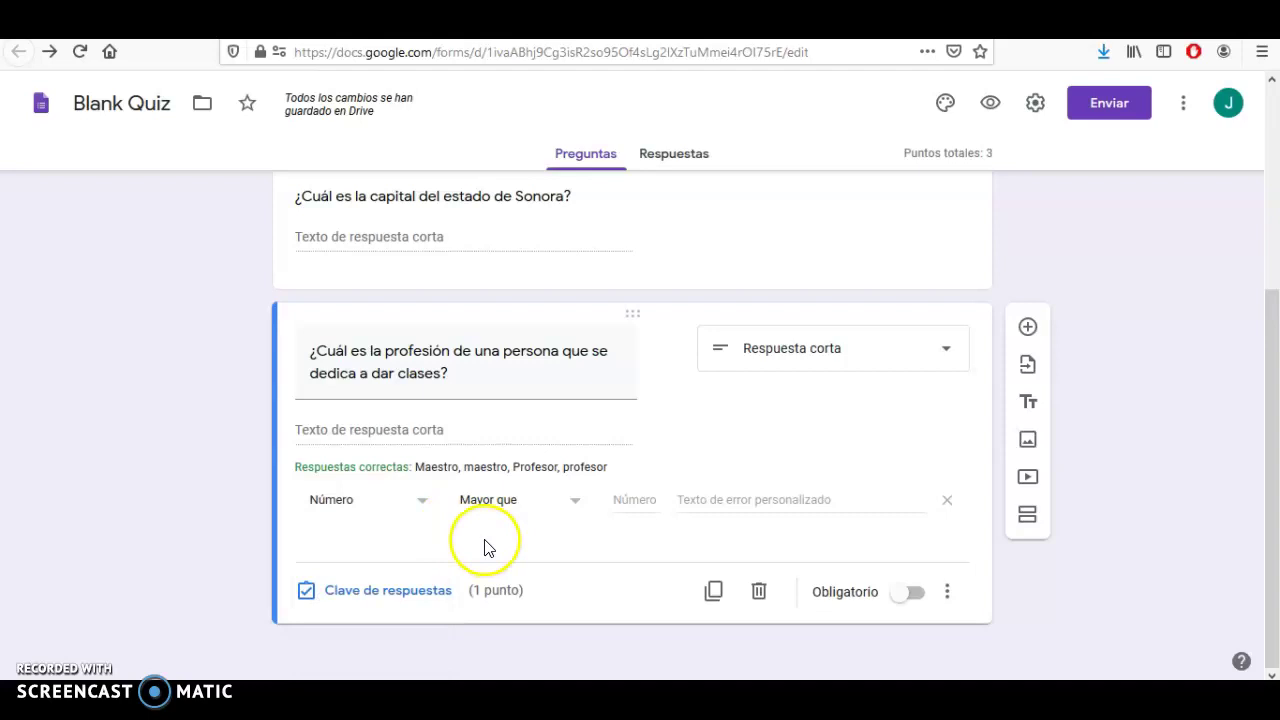
{"action": "left_click", "coordinate": [374, 517]}
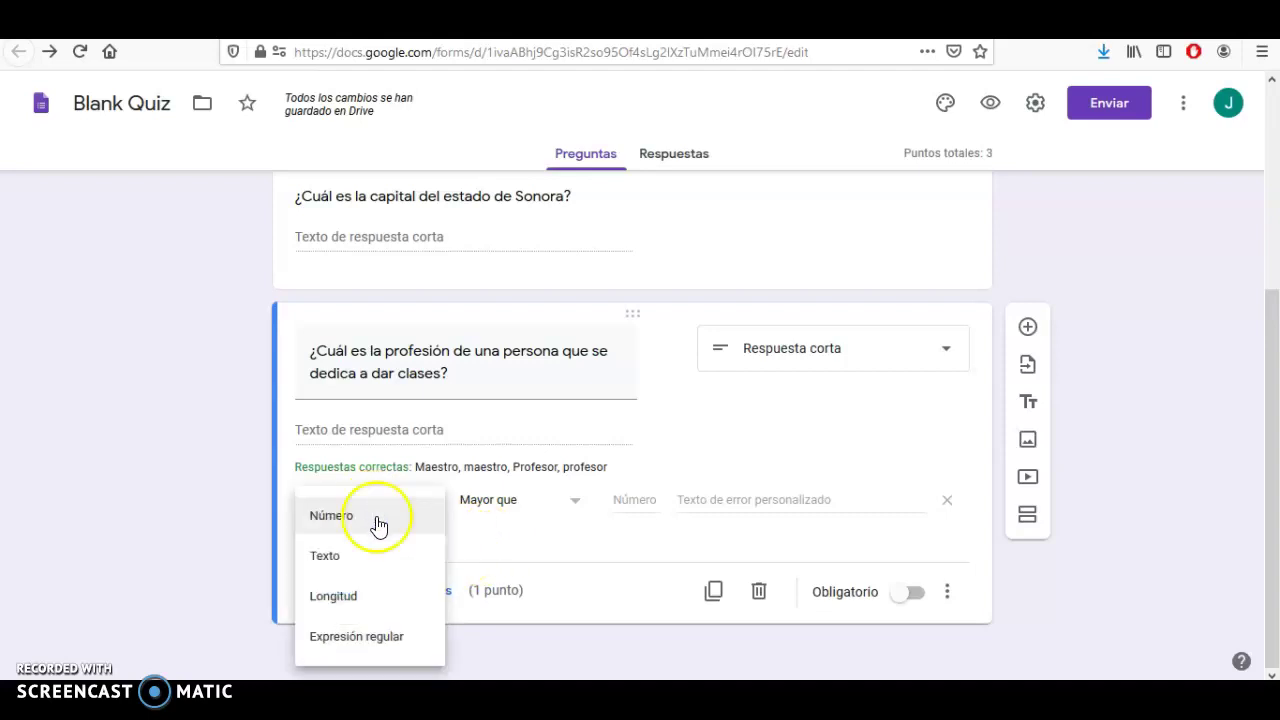
{"action": "left_click", "coordinate": [375, 555]}
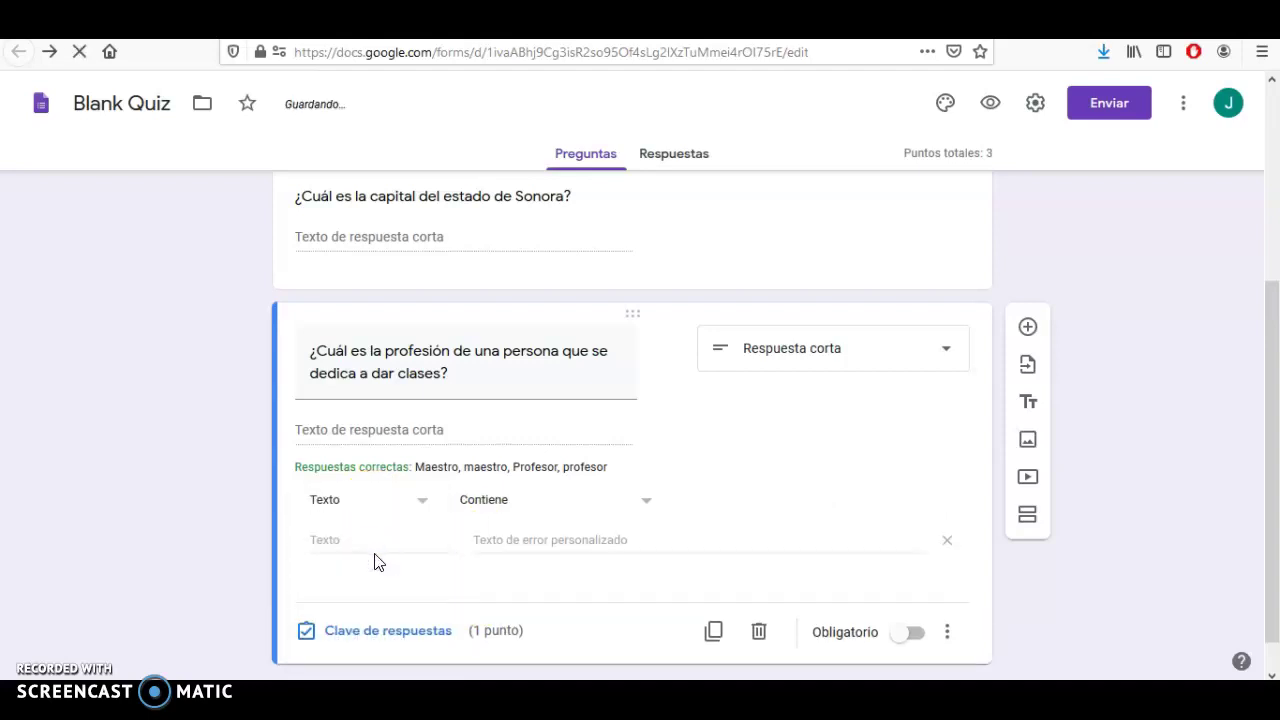
Step: Set the profession question's text validation condition to No contiene with the value "Sonora"
{"action": "left_click", "coordinate": [486, 506]}
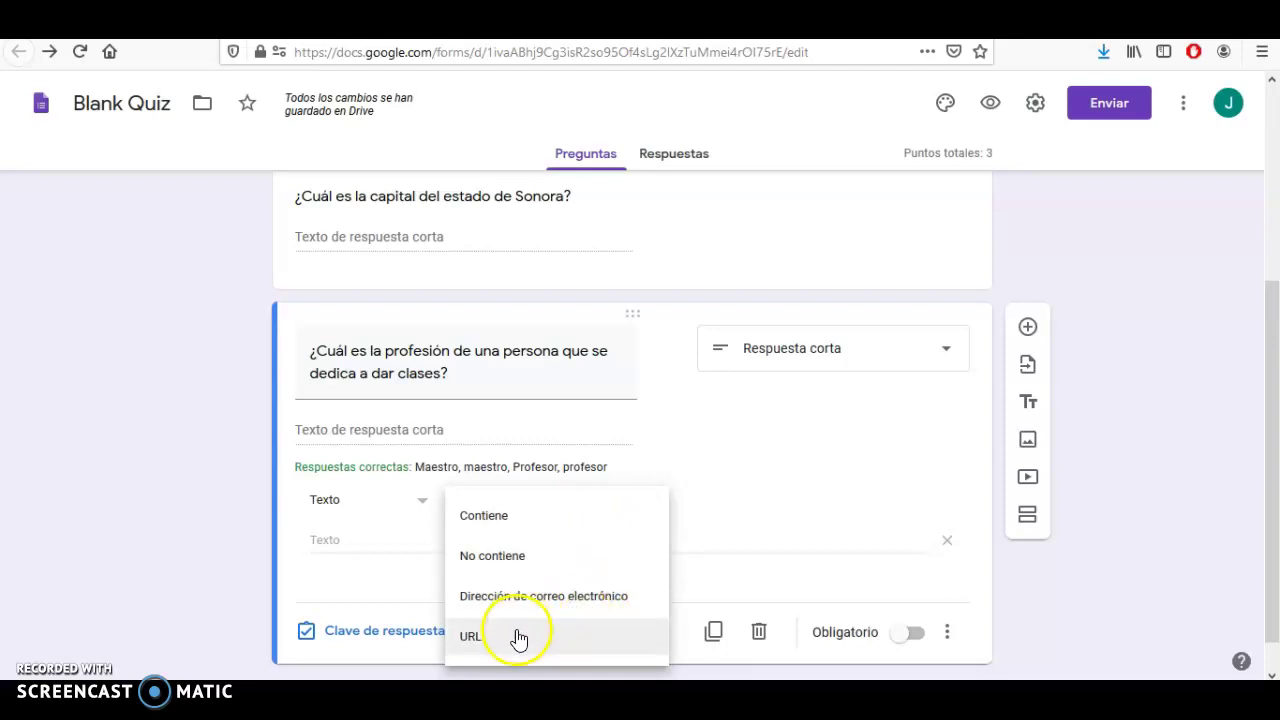
{"action": "left_click", "coordinate": [586, 575]}
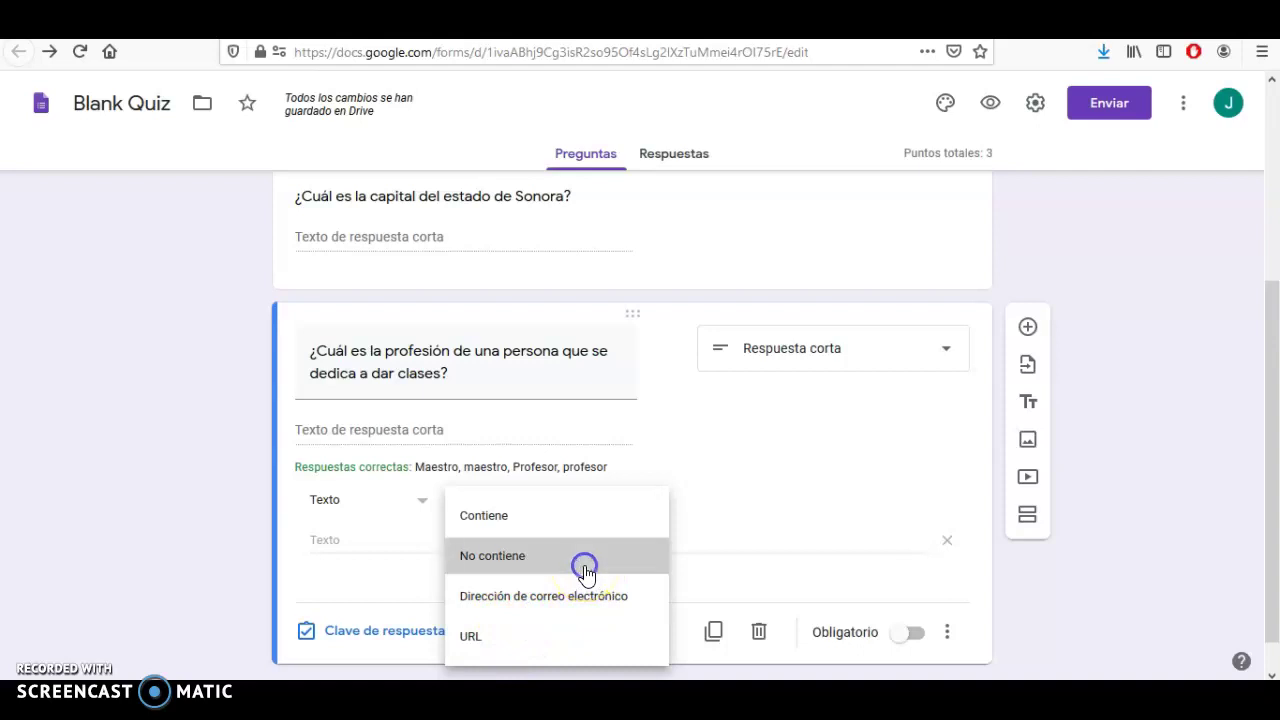
{"action": "left_click", "coordinate": [361, 544]}
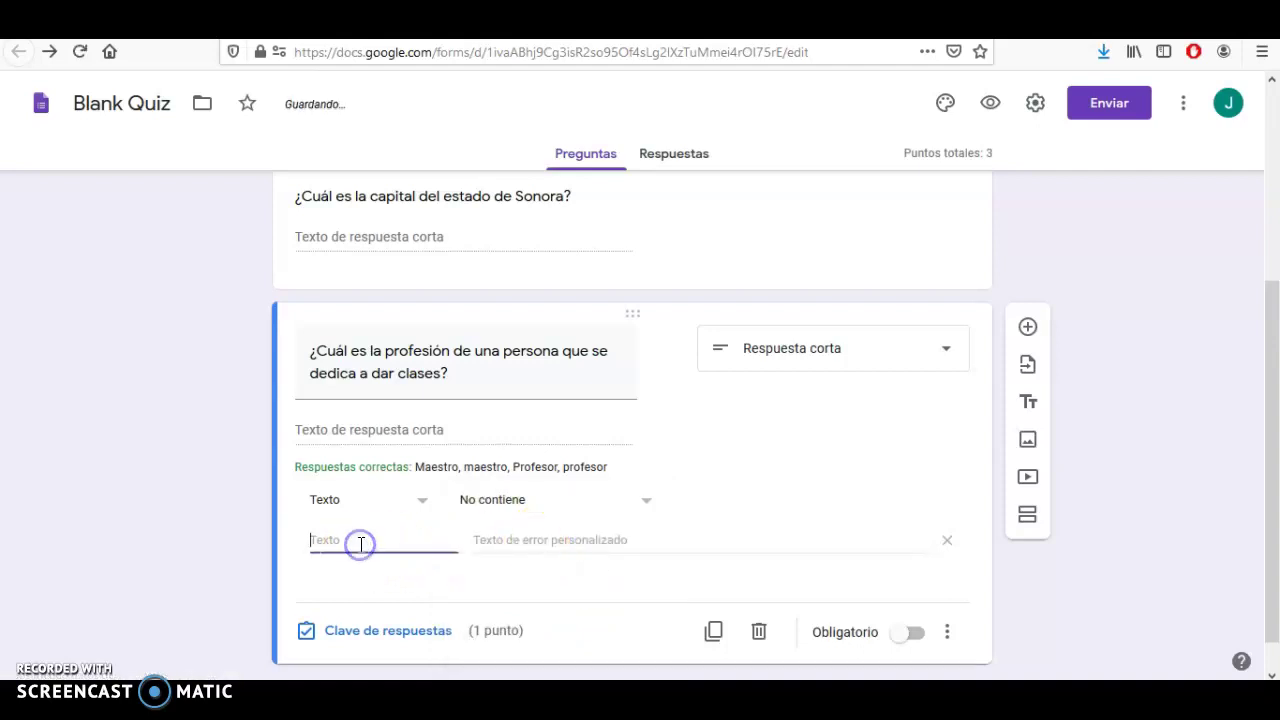
{"action": "type", "text": "Sonora"}
{"action": "left_click", "coordinate": [172, 519]}
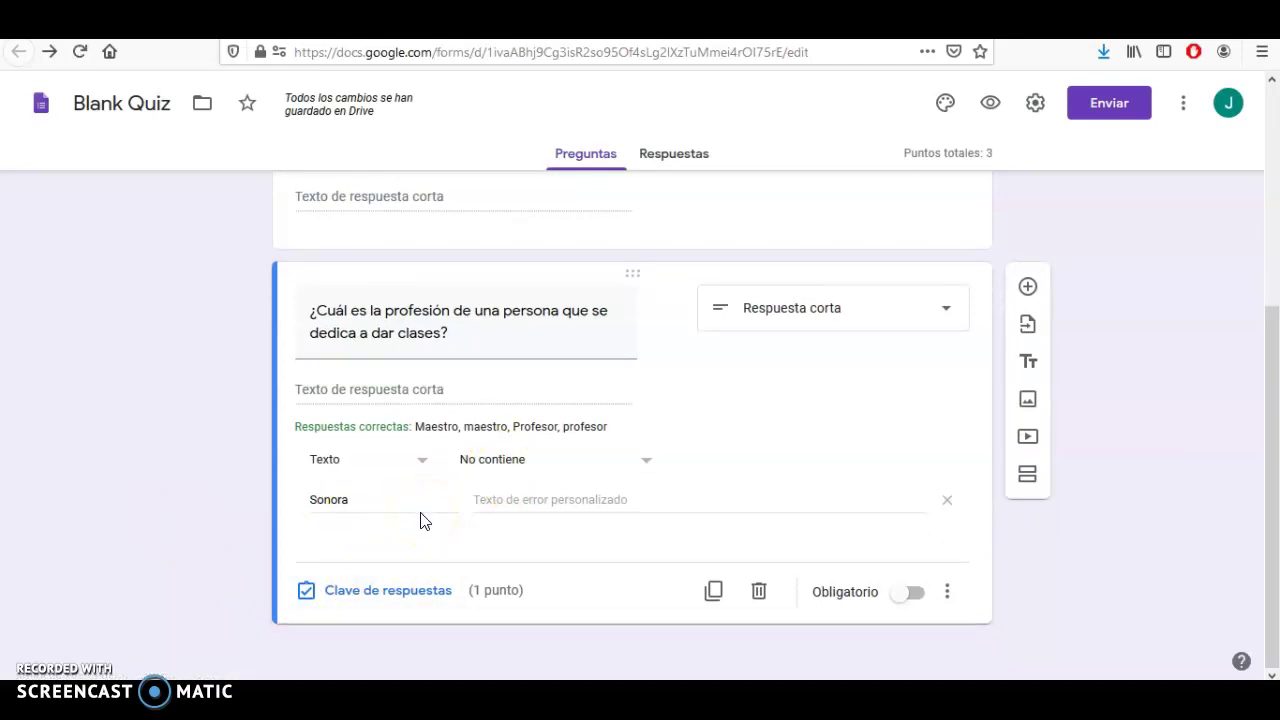
Step: Enter "Escribe únicamente la capital" as the validation's custom error text and make the profession question required
{"action": "left_click", "coordinate": [530, 499]}
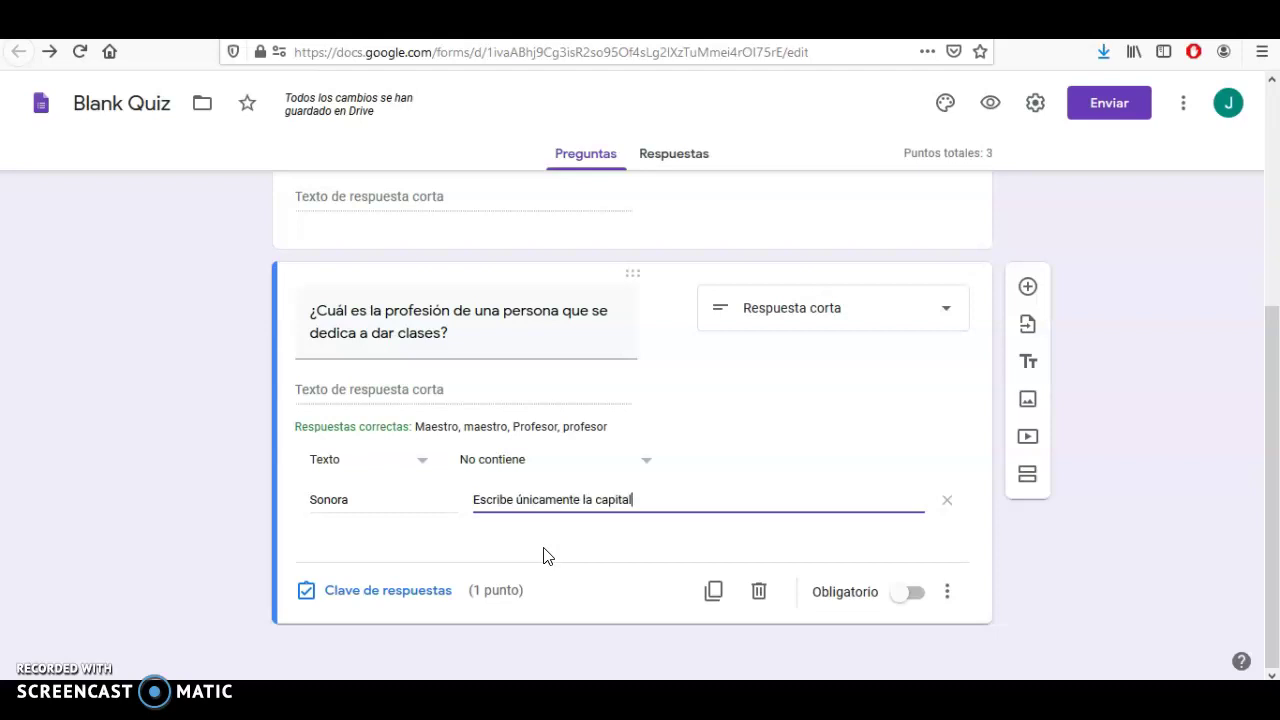
{"action": "left_click", "coordinate": [545, 553]}
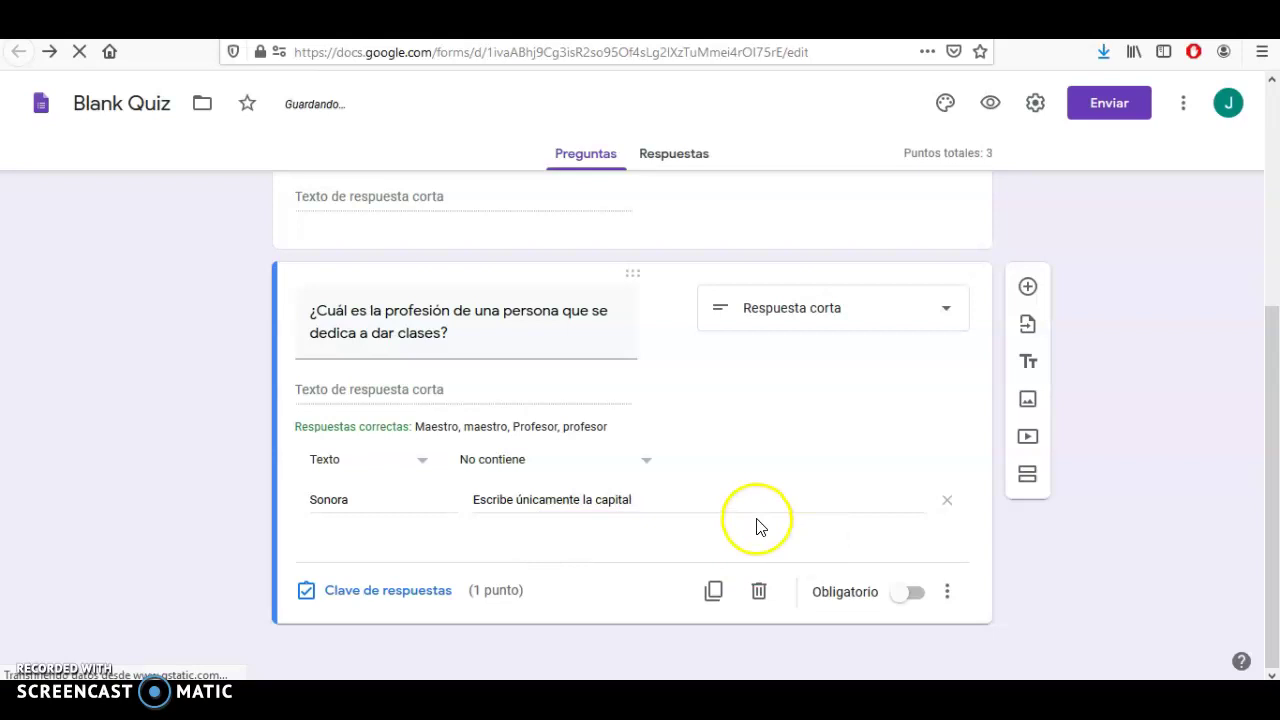
{"action": "left_click", "coordinate": [914, 594]}
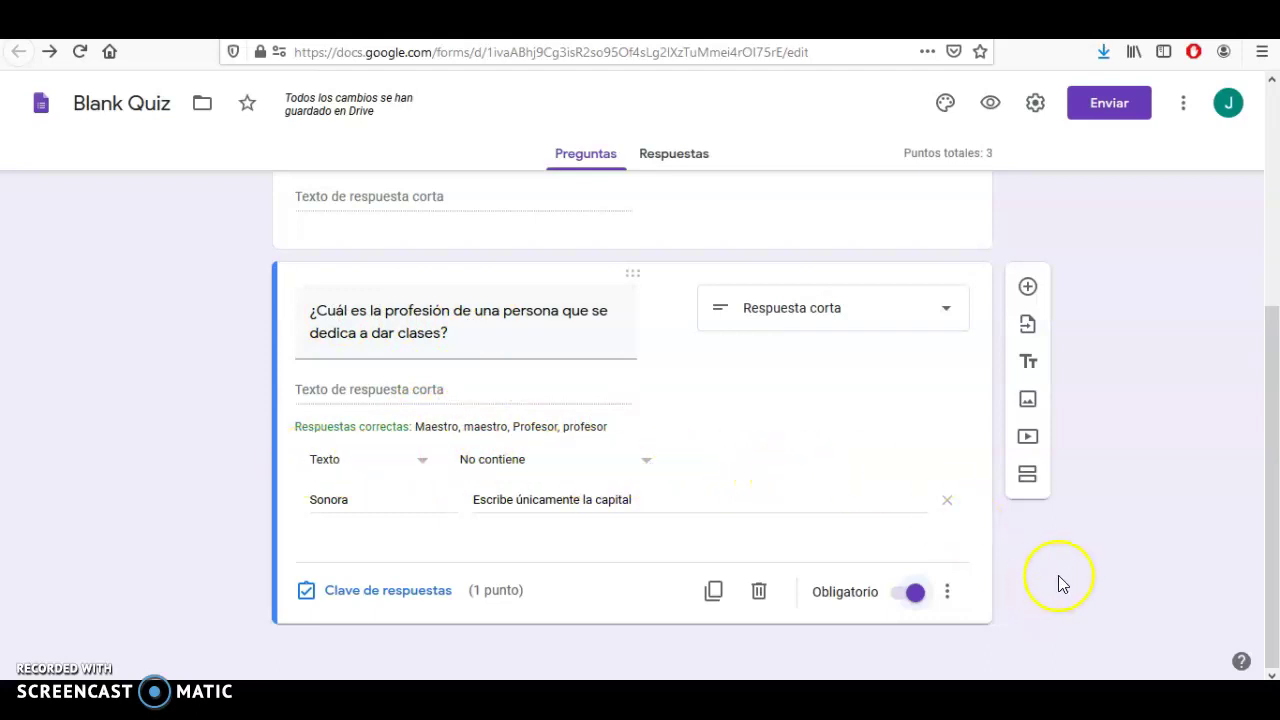
Step: Add a fourth question to the quiz and set its type to short answer (Respuesta corta)
{"action": "left_click", "coordinate": [1029, 287]}
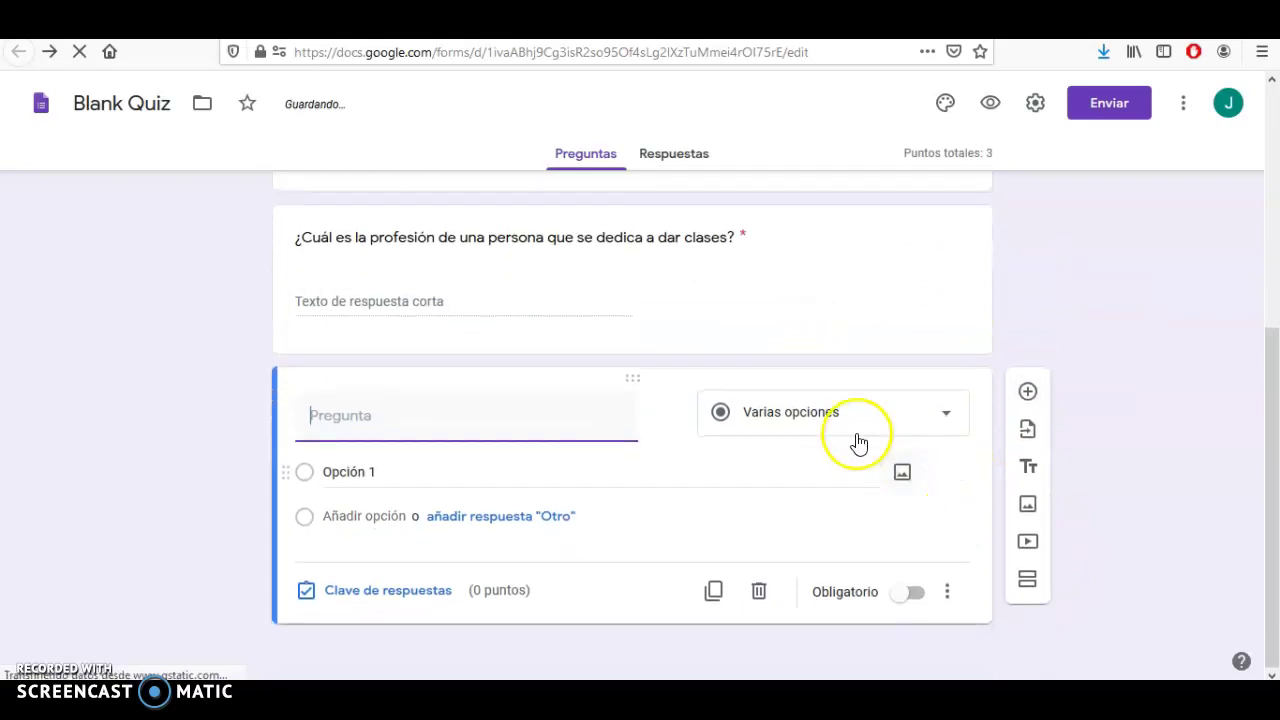
{"action": "left_click", "coordinate": [857, 441]}
{"action": "left_click", "coordinate": [815, 128]}
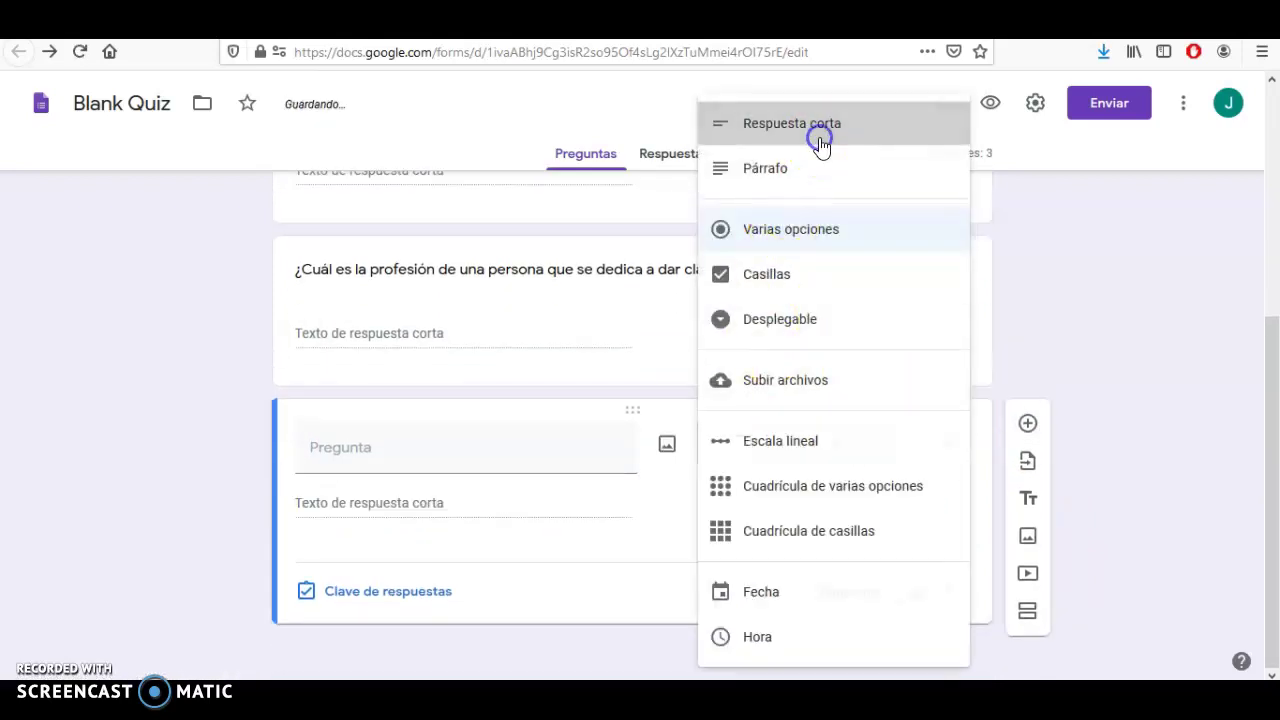
Step: Enter "¿Cuántos países reconocidos por la ONU hay en el mundo?" as the fourth question's text
{"action": "left_click", "coordinate": [457, 447]}
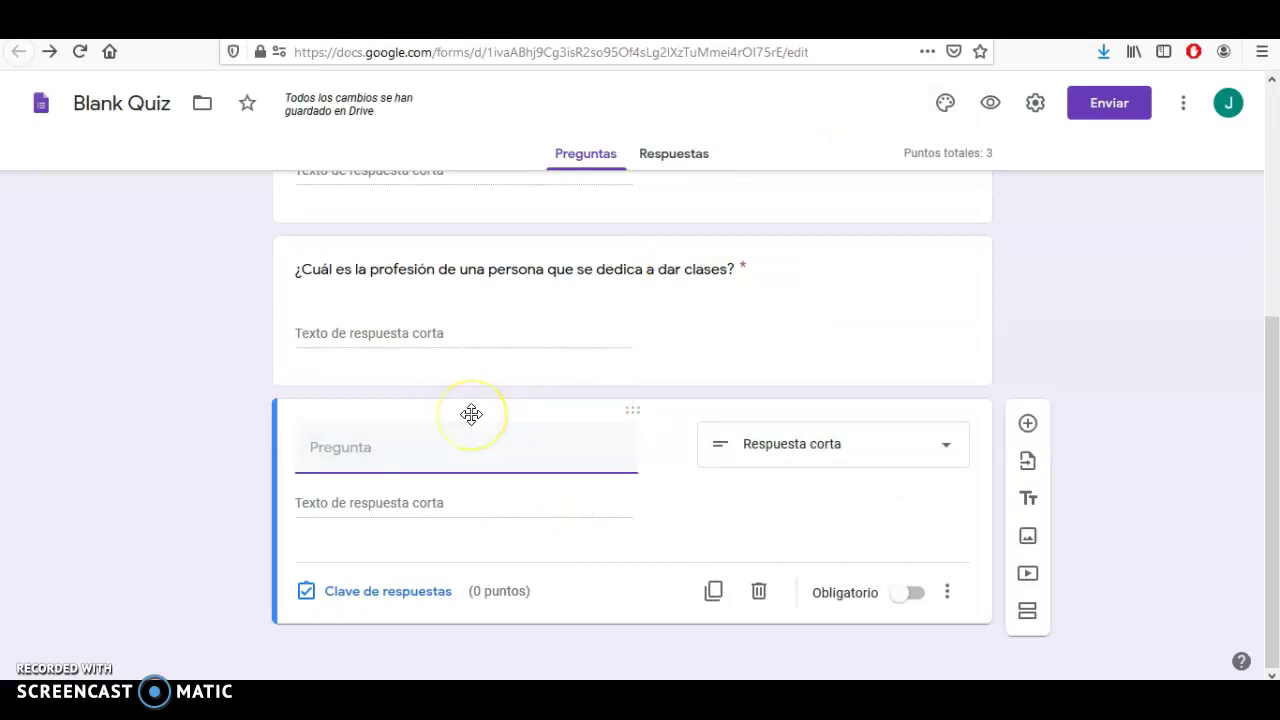
{"action": "type", "text": "¿Cuántos países reconocidos por la ON"}
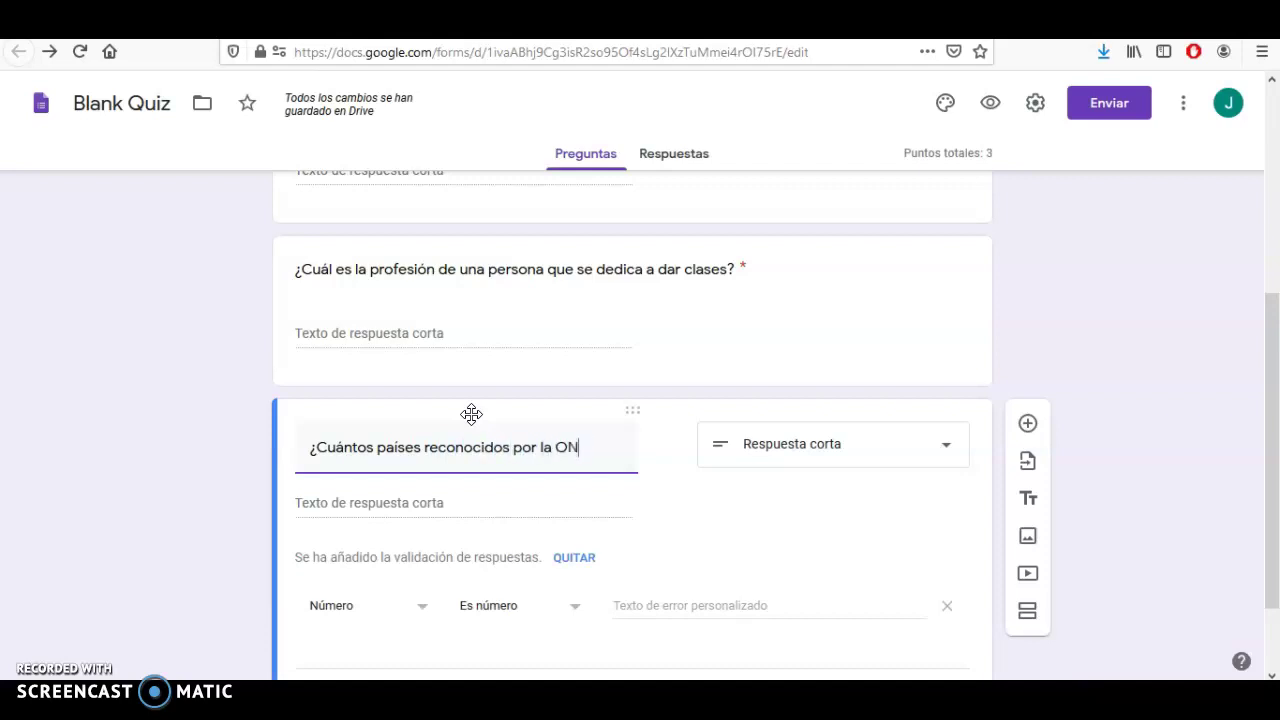
{"action": "type", "text": "hay en el mundo?"}
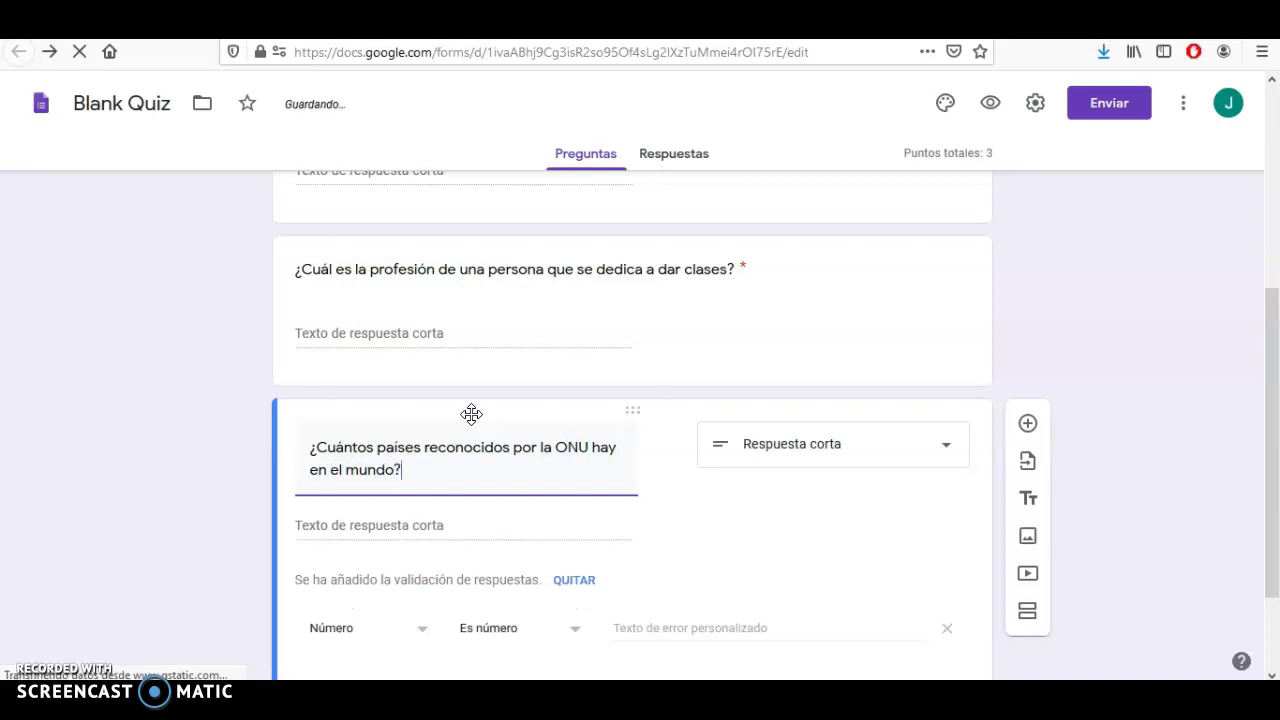
{"action": "left_click", "coordinate": [714, 534]}
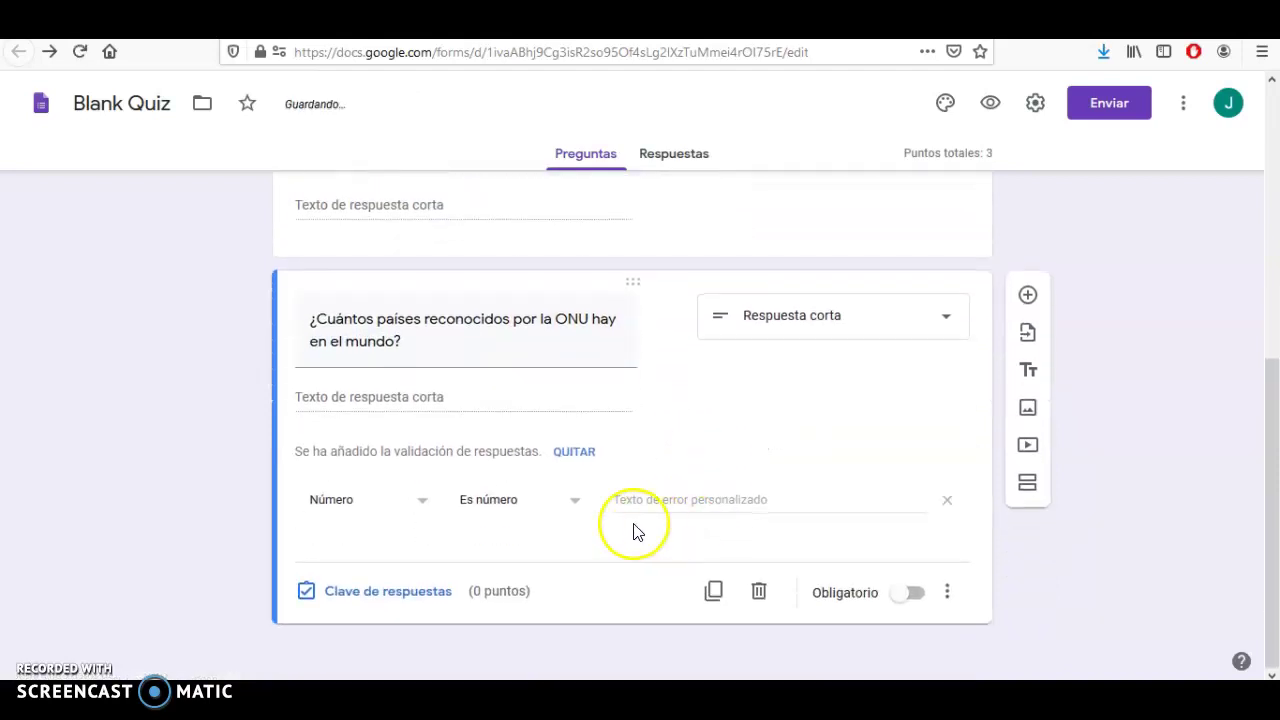
Step: In the countries question's answer key, add 194 as the correct answer, mark all other answers as incorrect, and assign 1 point
{"action": "left_click", "coordinate": [386, 592]}
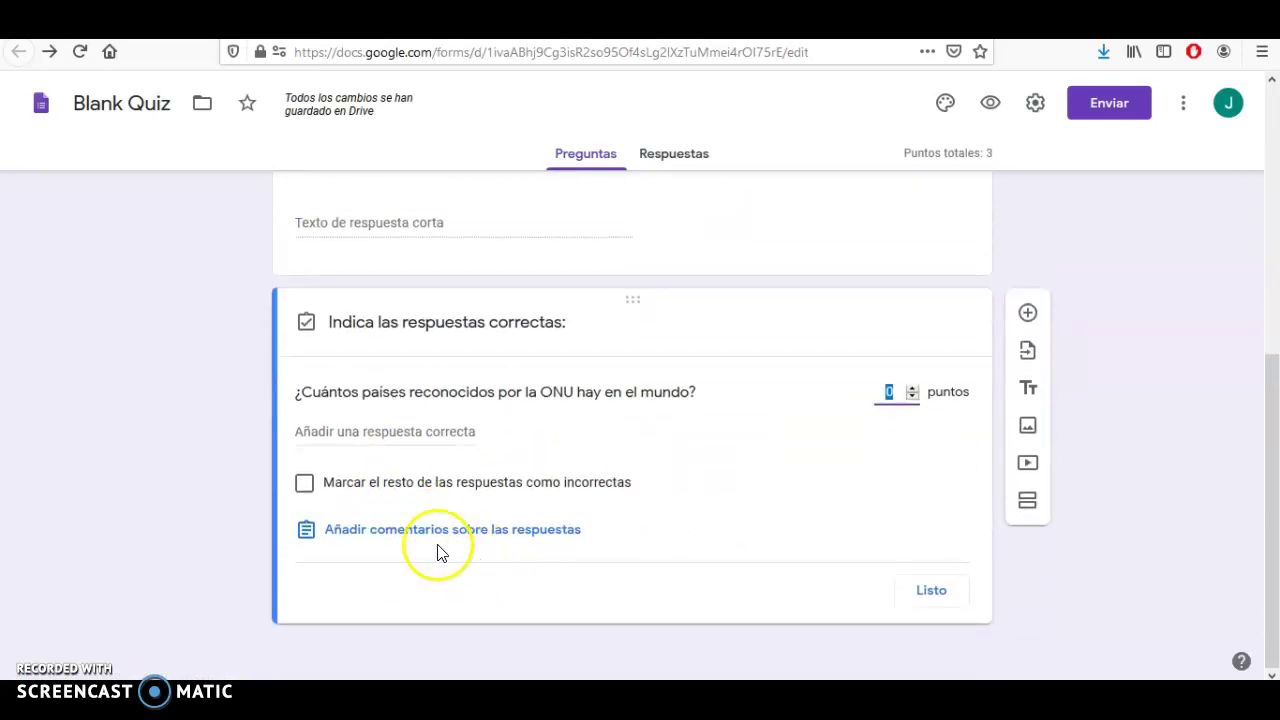
{"action": "left_click", "coordinate": [359, 430]}
{"action": "type", "text": "194"}
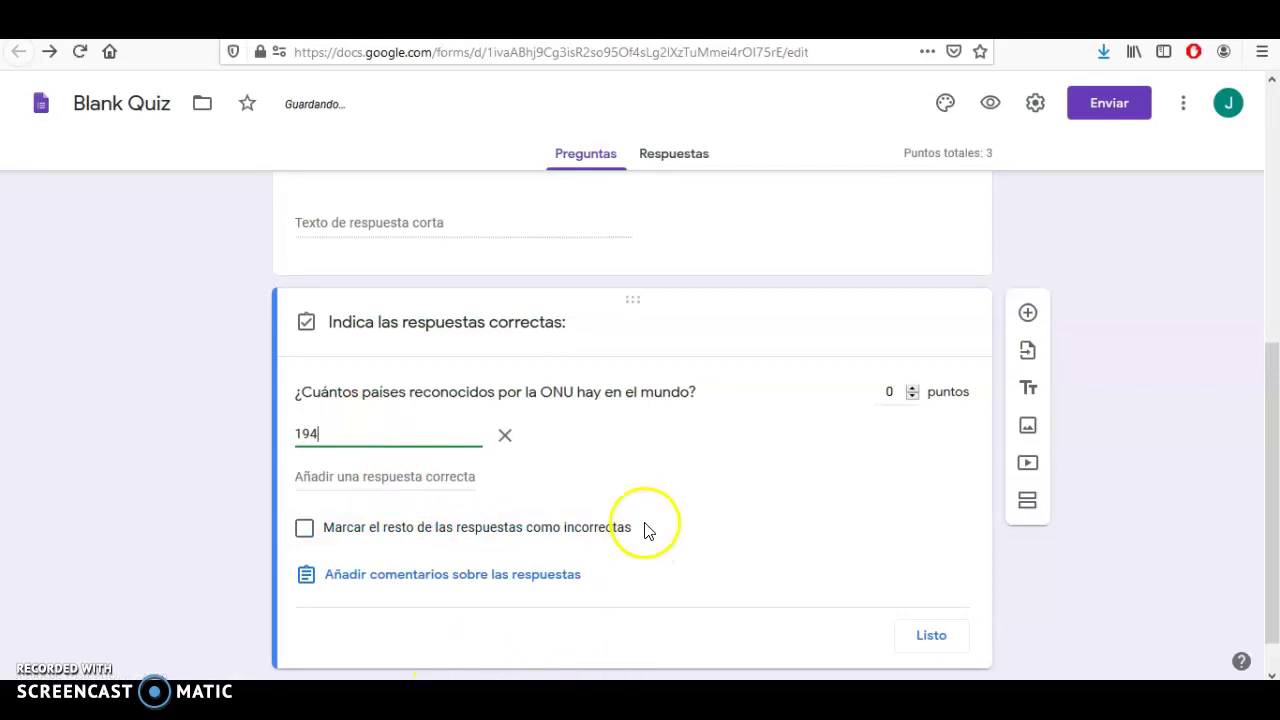
{"action": "left_click", "coordinate": [600, 533]}
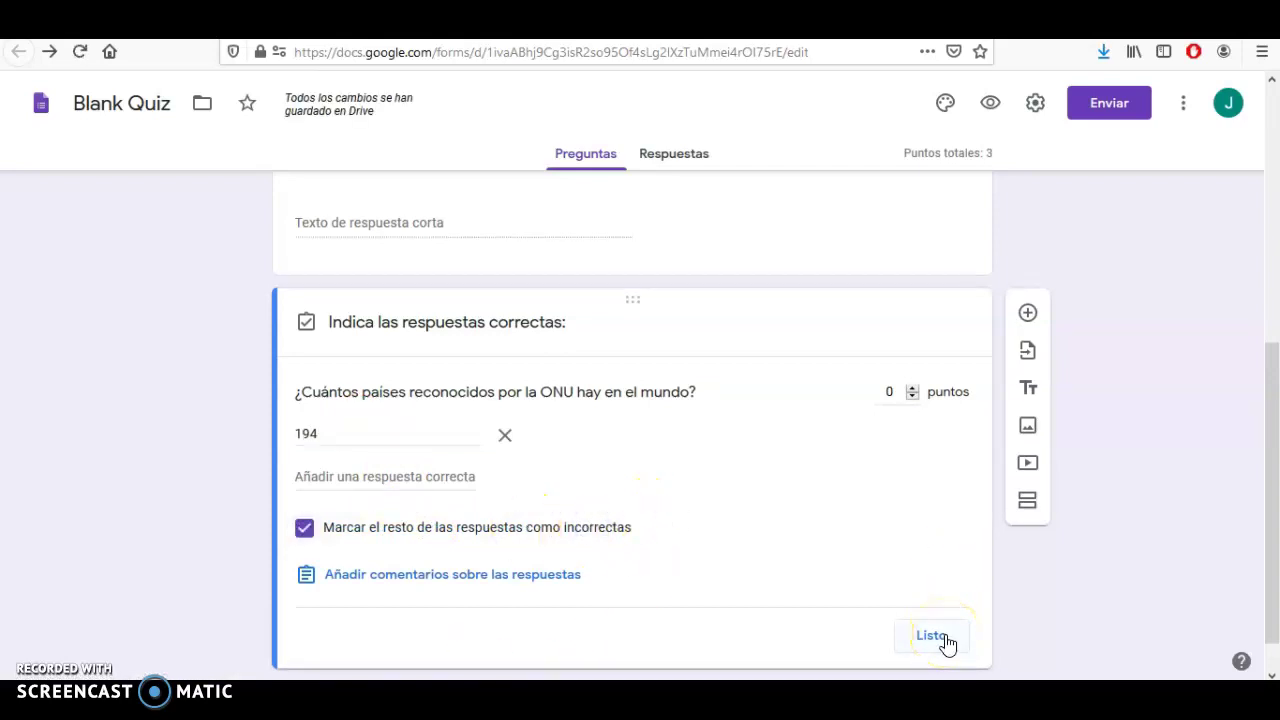
{"action": "left_click", "coordinate": [917, 393]}
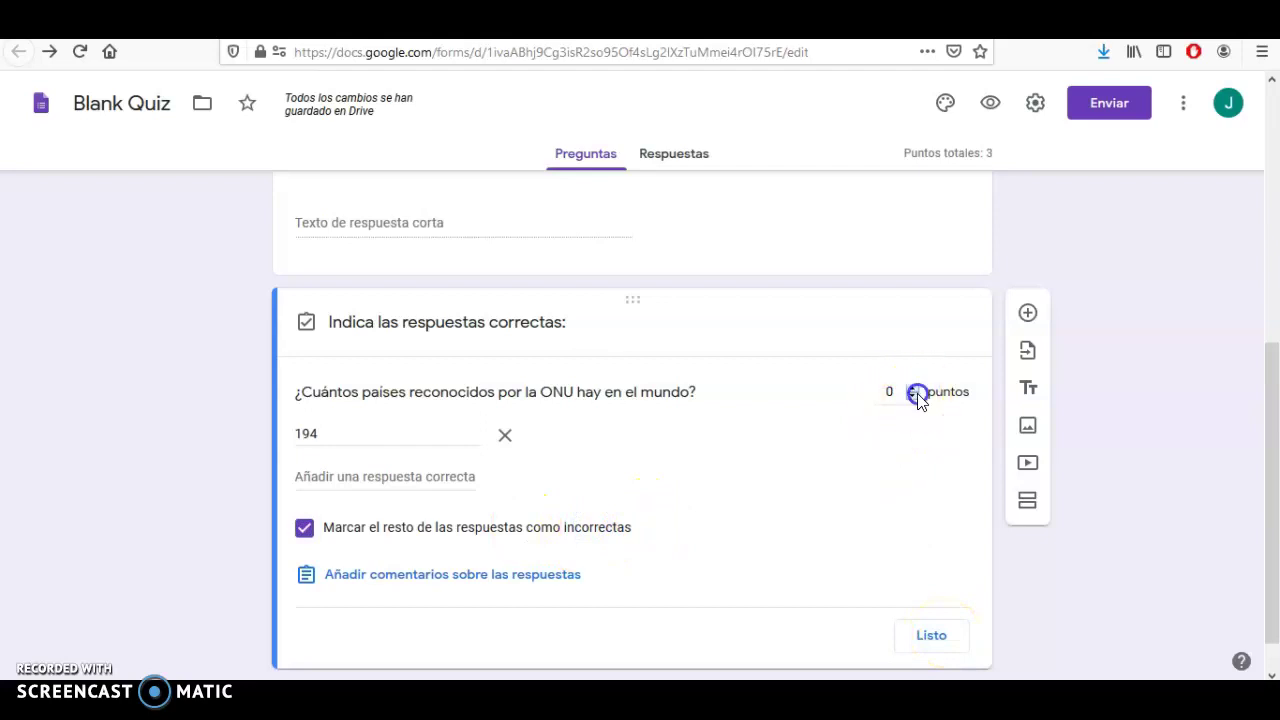
{"action": "left_click", "coordinate": [940, 633]}
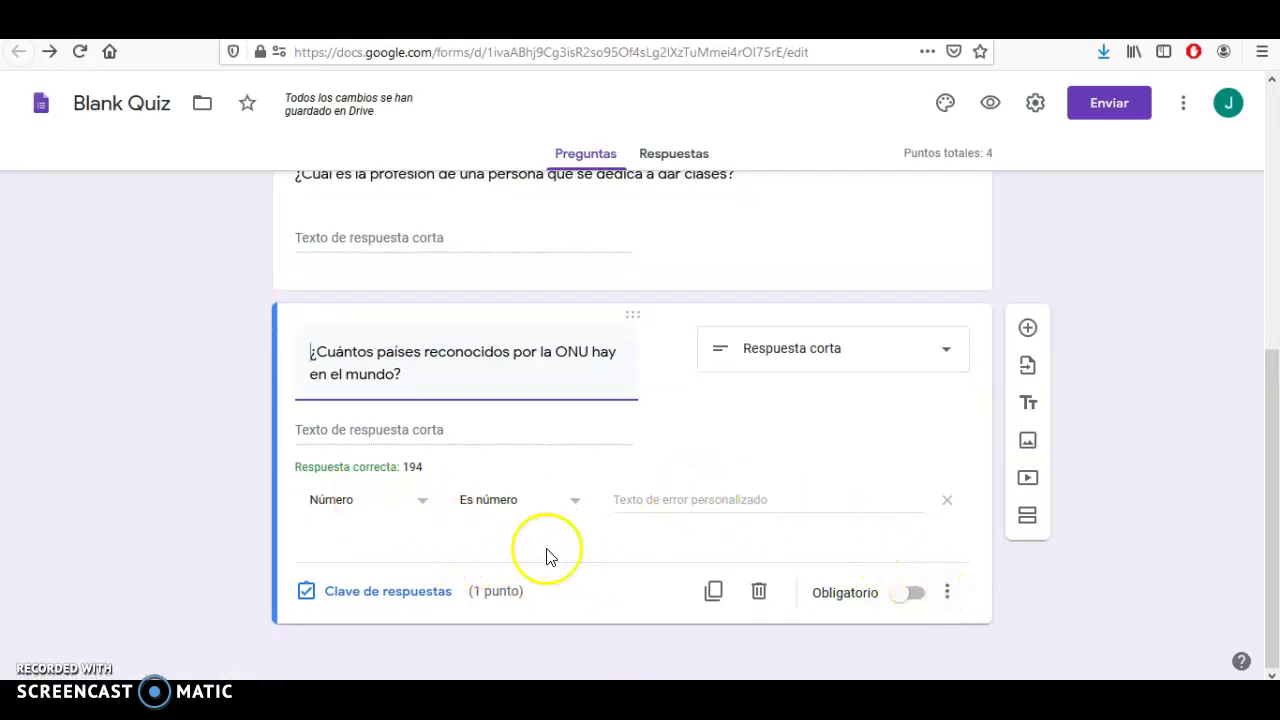
Step: Set the countries question's number validation to Entre, with limits 190 and 210
{"action": "left_click", "coordinate": [389, 513]}
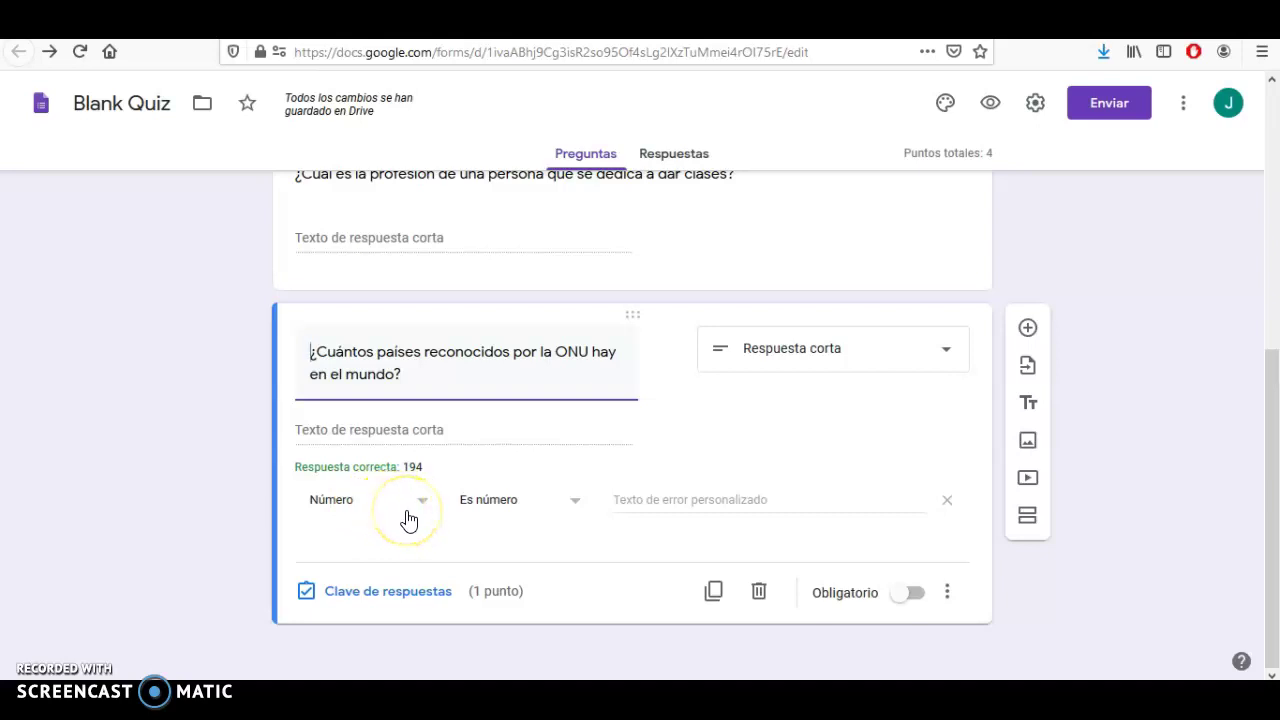
{"action": "left_click", "coordinate": [500, 508]}
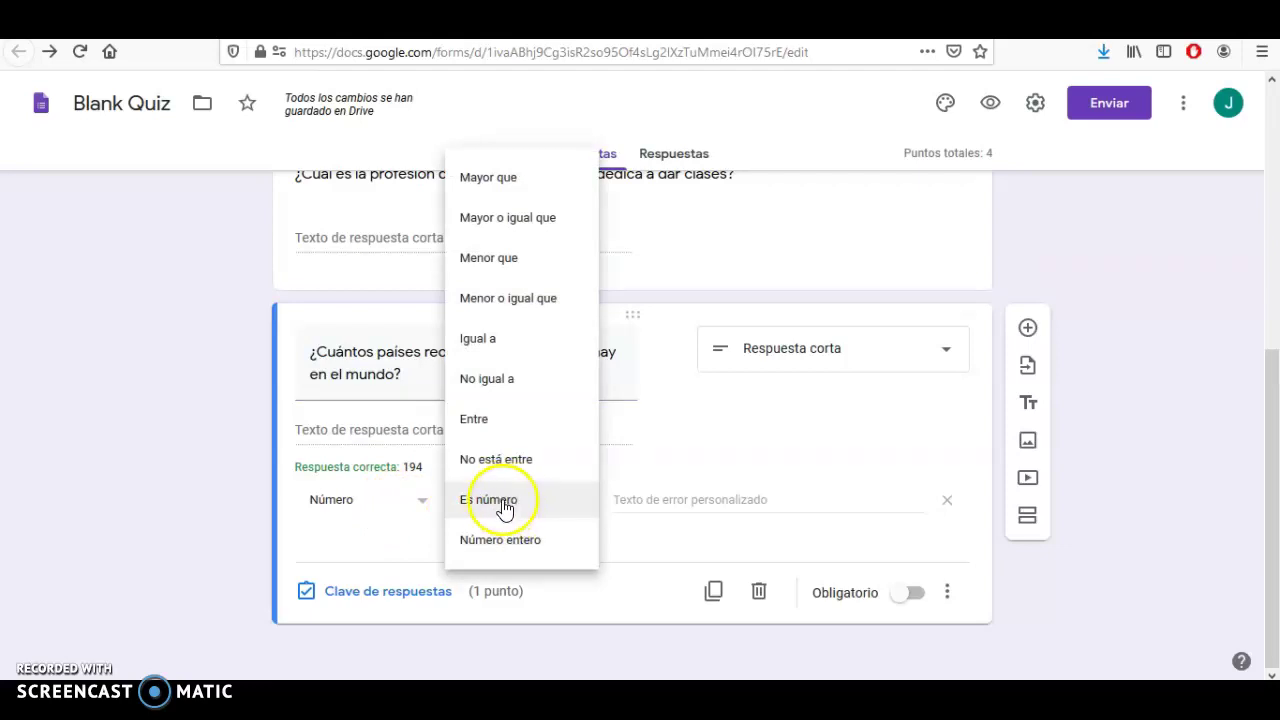
{"action": "left_click", "coordinate": [550, 417]}
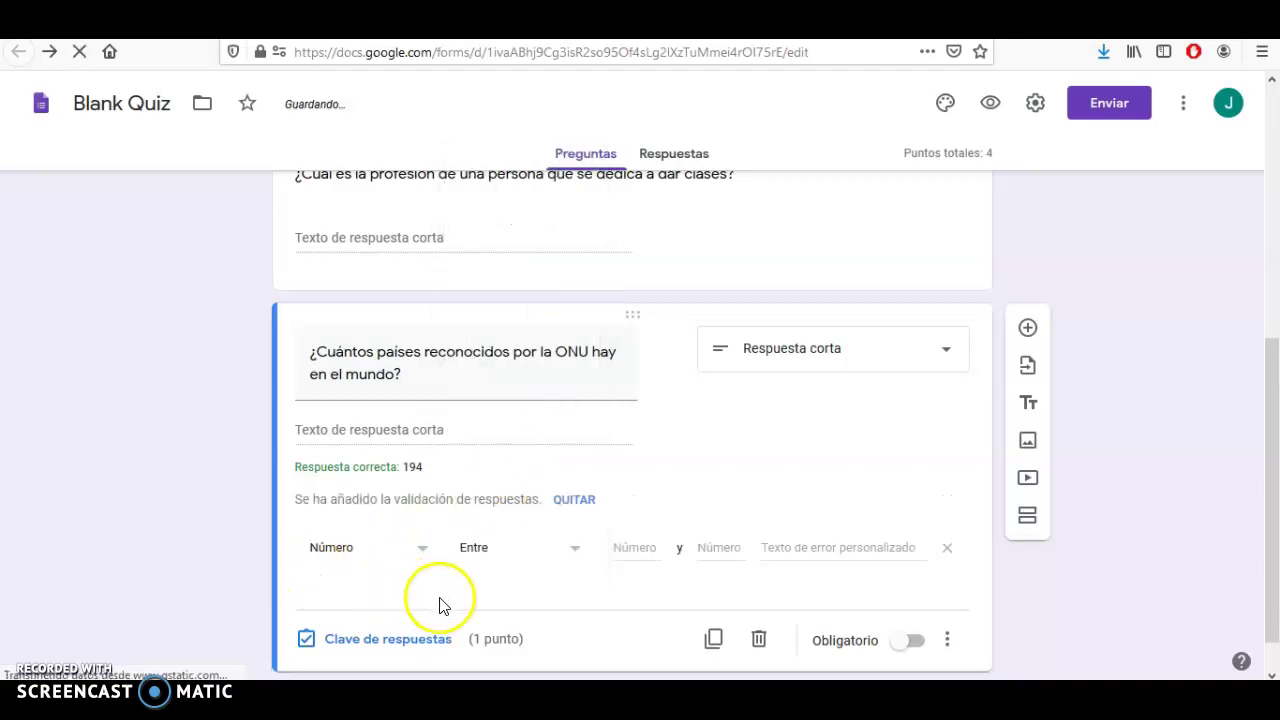
{"action": "left_click", "coordinate": [623, 549]}
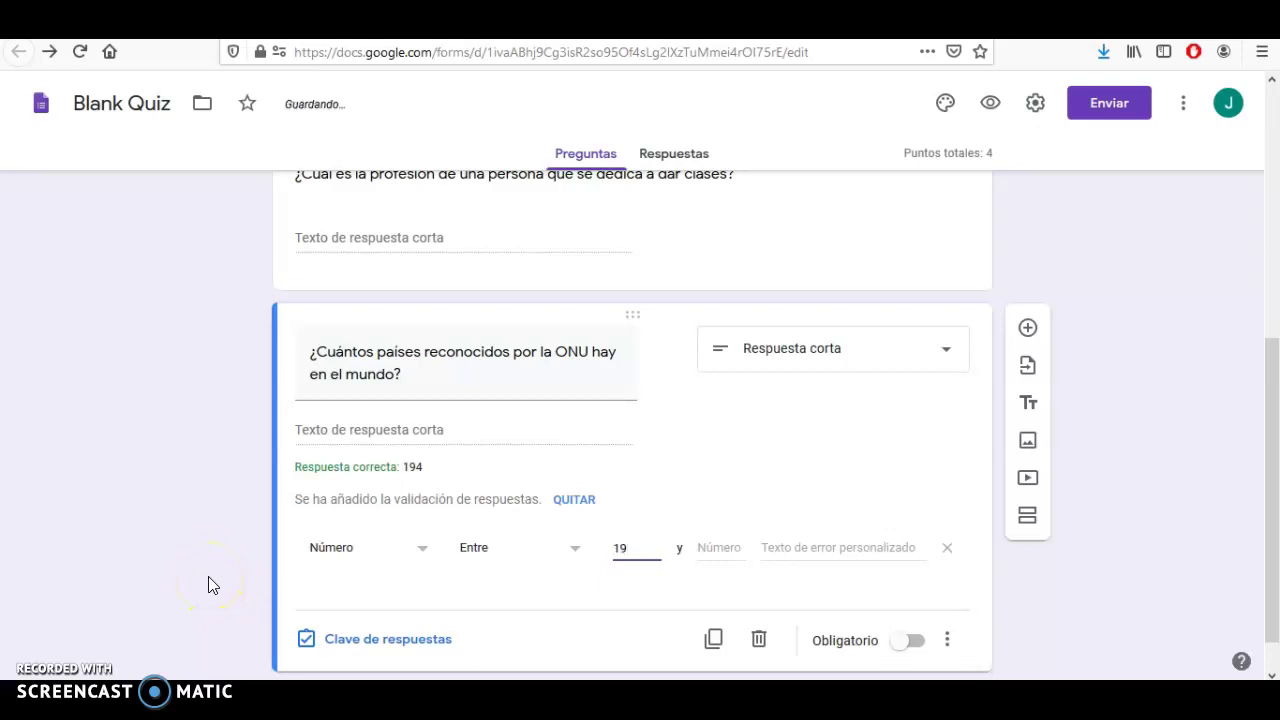
{"action": "left_click", "coordinate": [720, 551]}
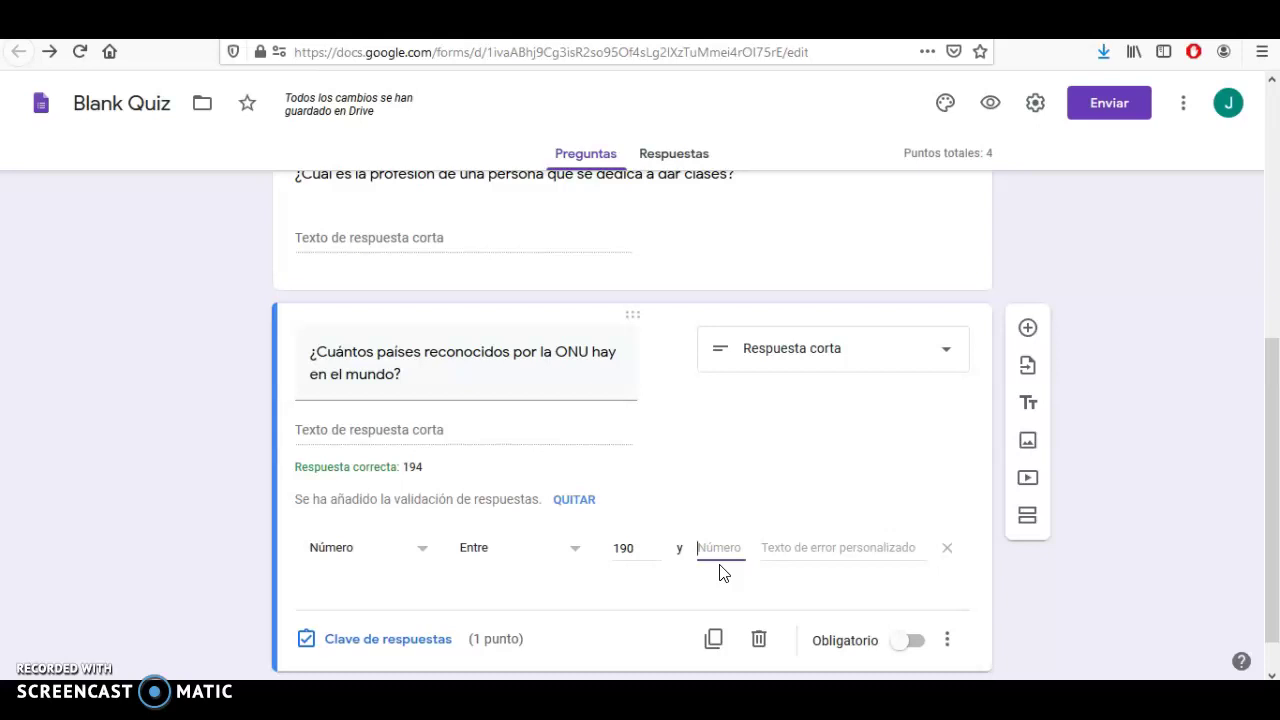
{"action": "type", "text": "210"}
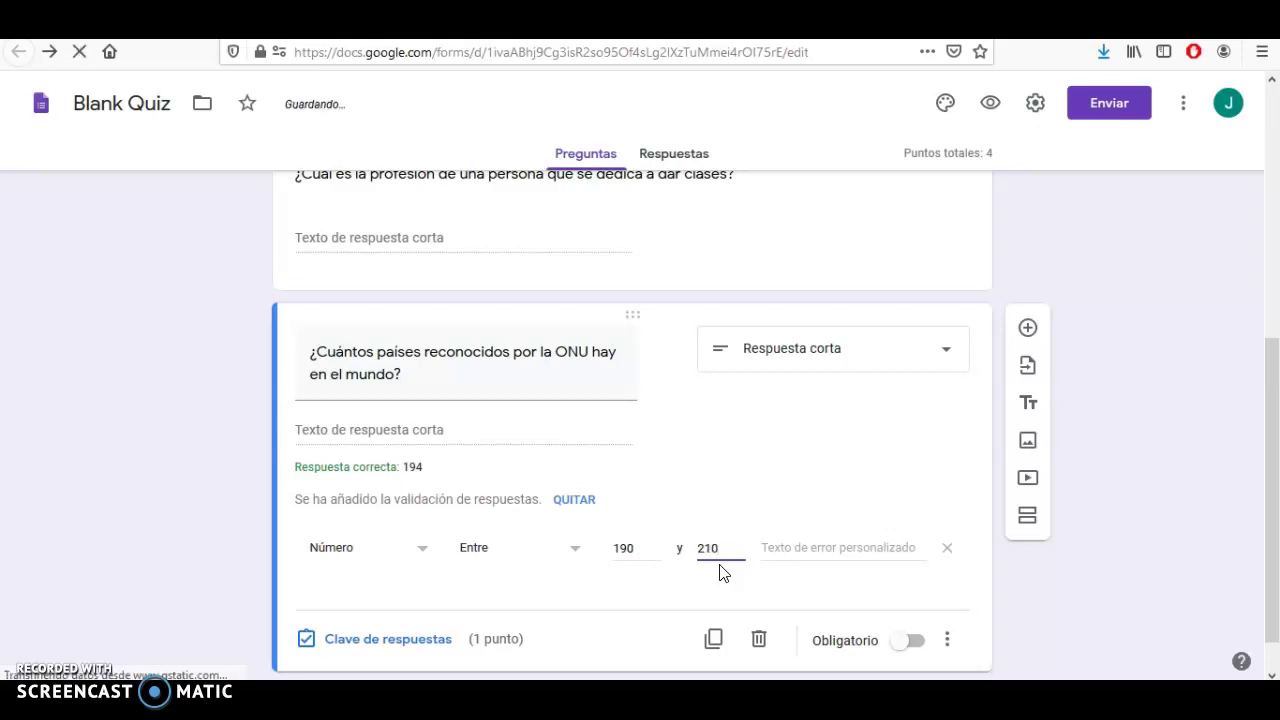
{"action": "left_click", "coordinate": [737, 585]}
{"action": "scroll", "coordinate": [694, 594], "scroll_direction": "down", "scroll_amount": 1}
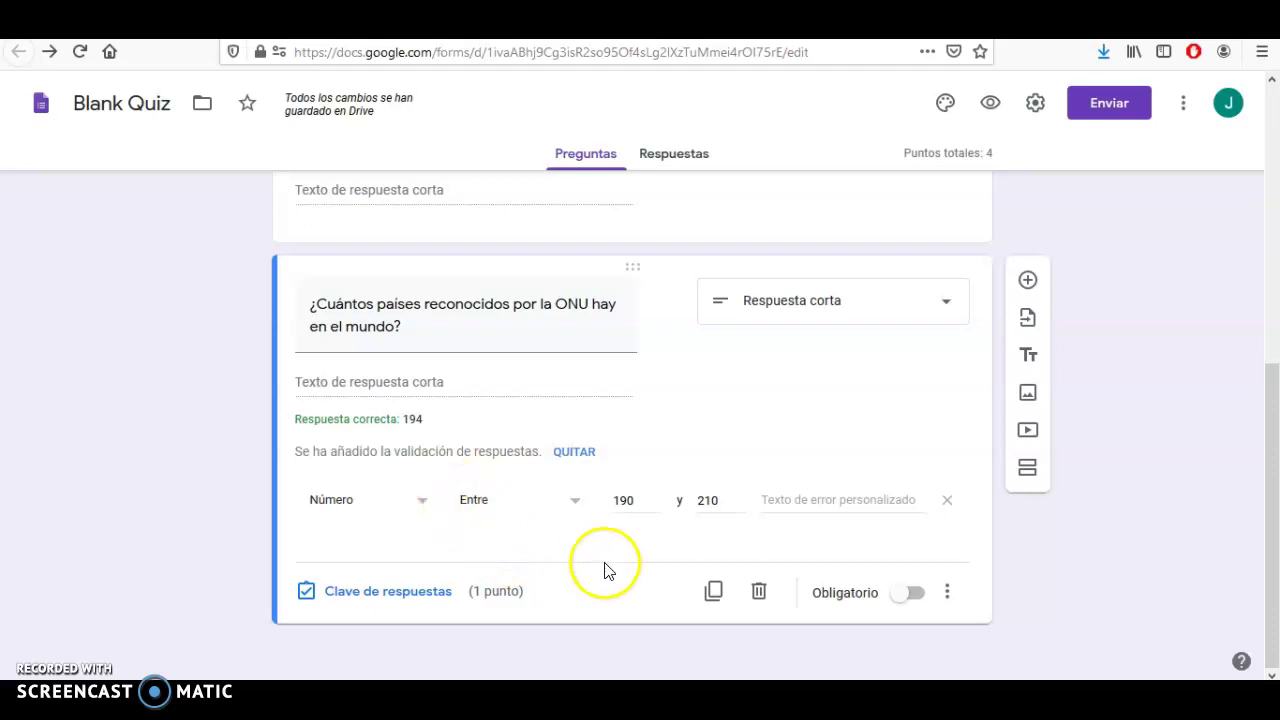
Step: Give the countries question the custom error text "Recuerda el artículo de la página 15" and make it required (Obligatorio)
{"action": "left_click", "coordinate": [816, 497]}
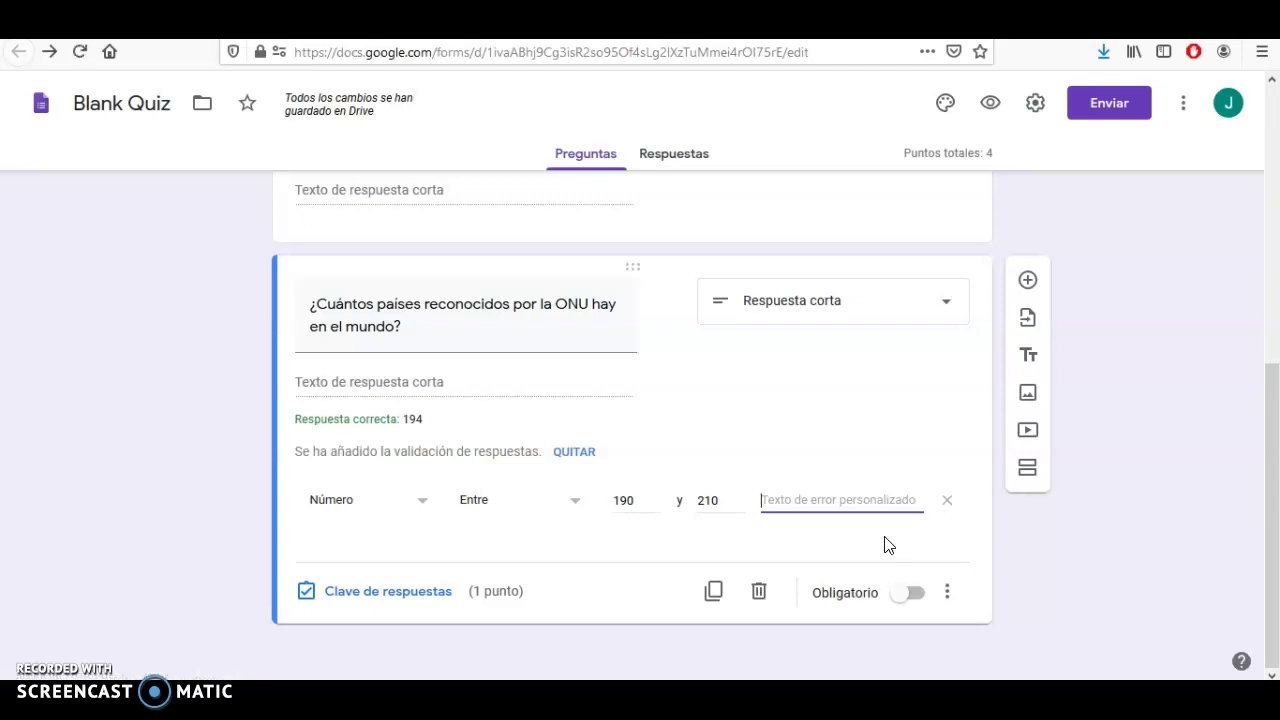
{"action": "type", "text": "Recuerda el artíc"}
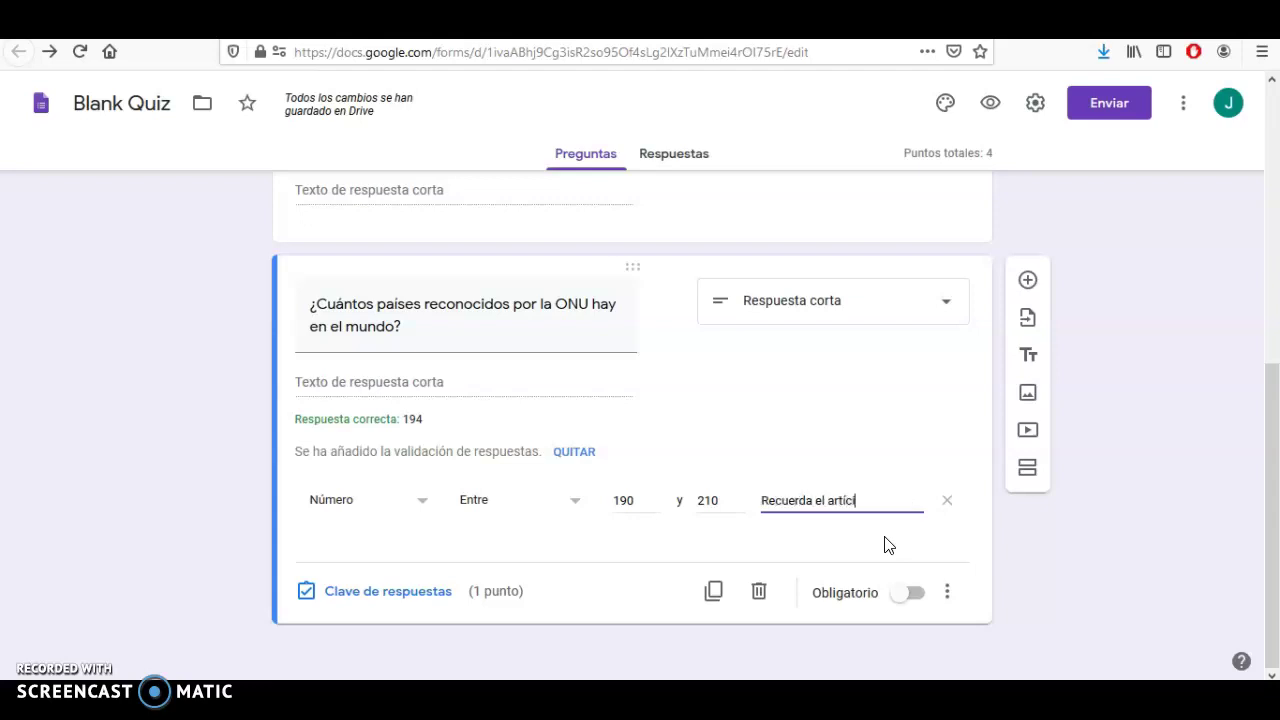
{"action": "type", "text": "ulo de la página 15"}
{"action": "left_click", "coordinate": [840, 553]}
{"action": "left_click", "coordinate": [921, 601]}
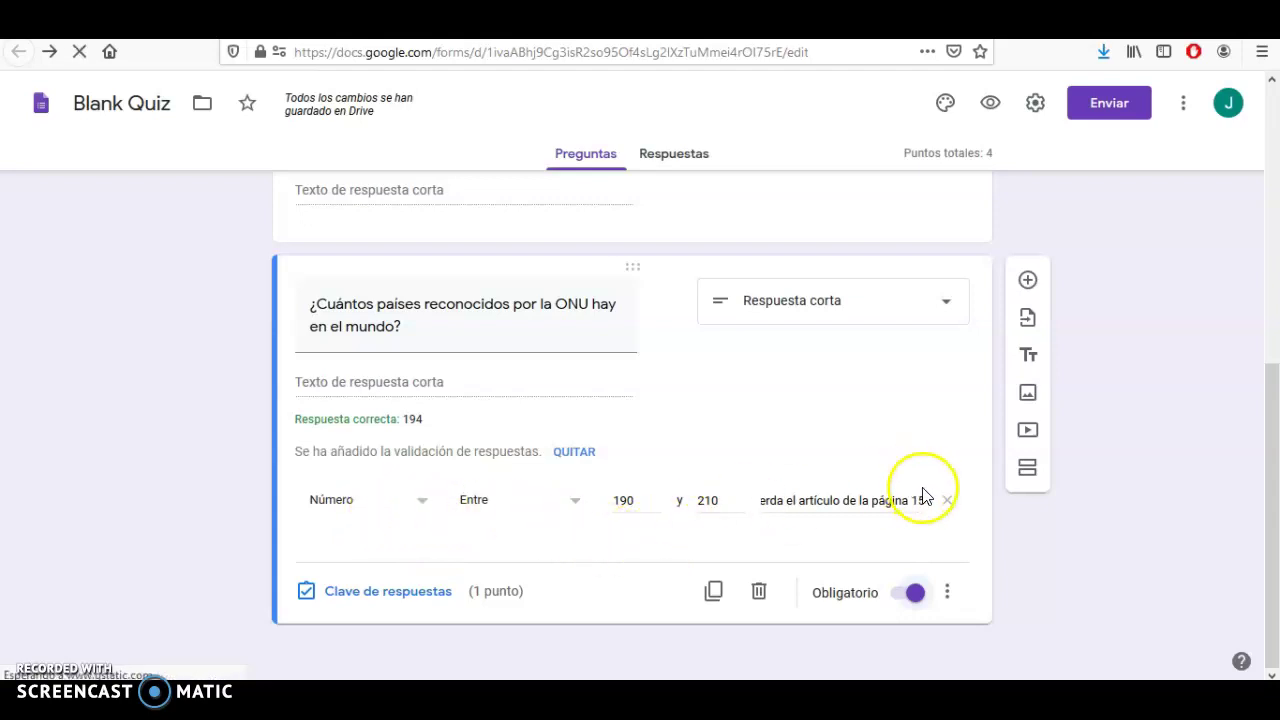
{"action": "scroll", "coordinate": [840, 545], "scroll_direction": "up", "scroll_amount": 1}
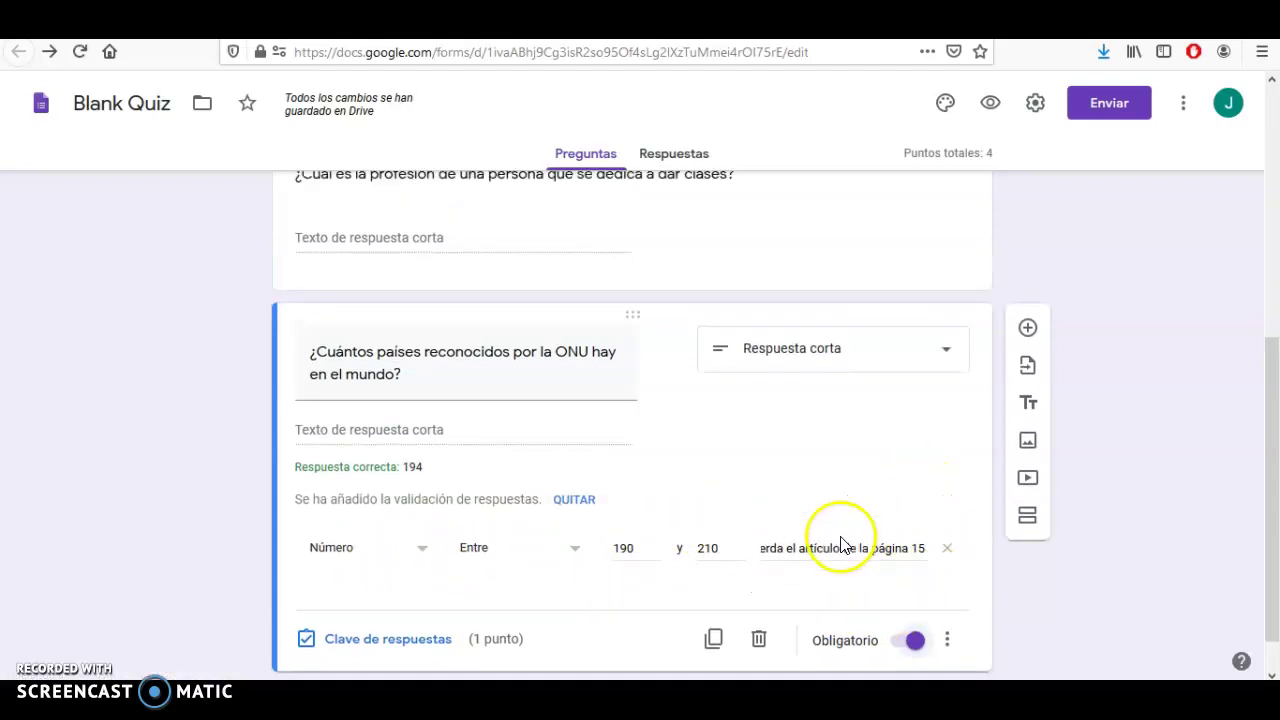
{"action": "scroll", "coordinate": [845, 545], "scroll_direction": "up", "scroll_amount": 7}
{"action": "scroll", "coordinate": [854, 545], "scroll_direction": "down", "scroll_amount": 4}
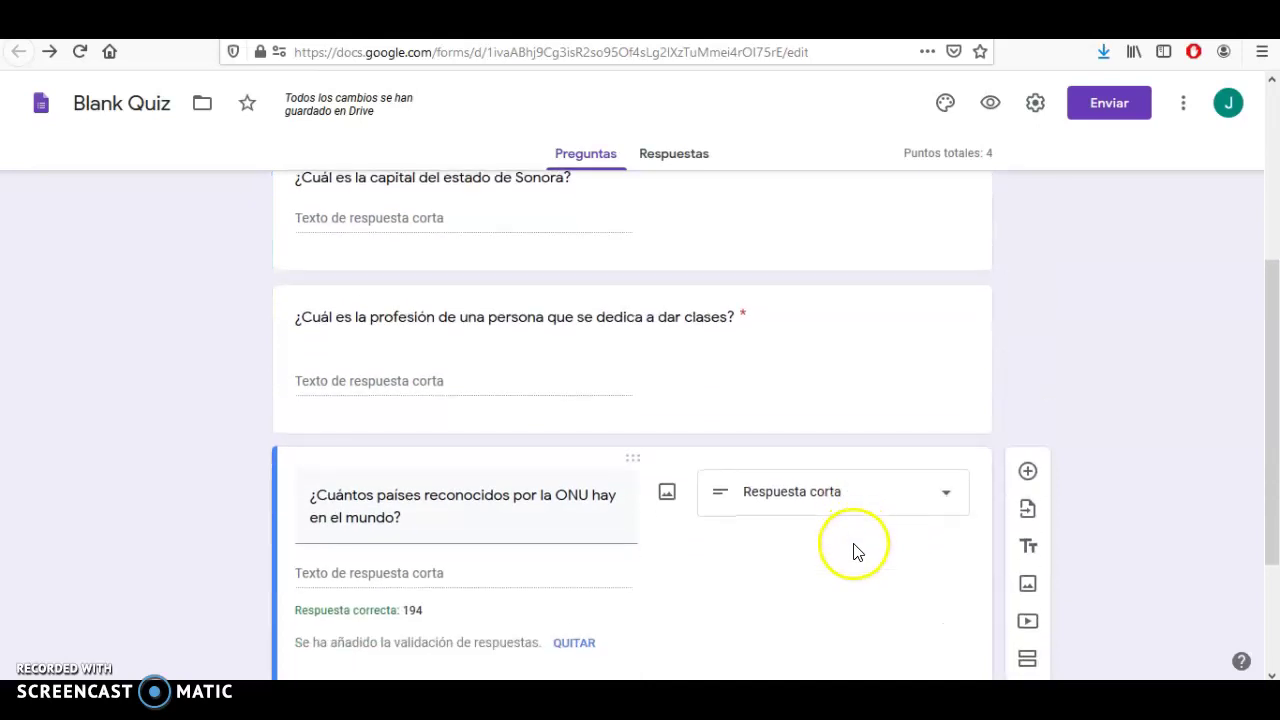
{"action": "scroll", "coordinate": [855, 550], "scroll_direction": "down", "scroll_amount": 4}
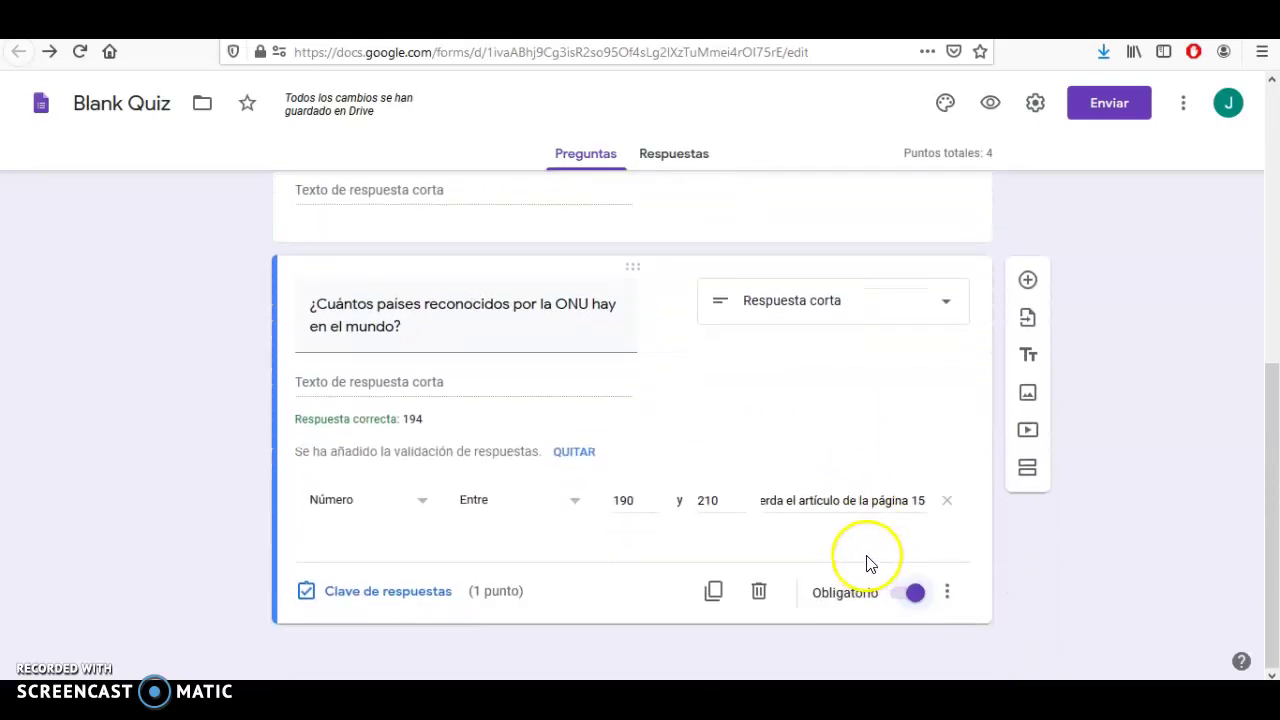
{"action": "left_click", "coordinate": [955, 422]}
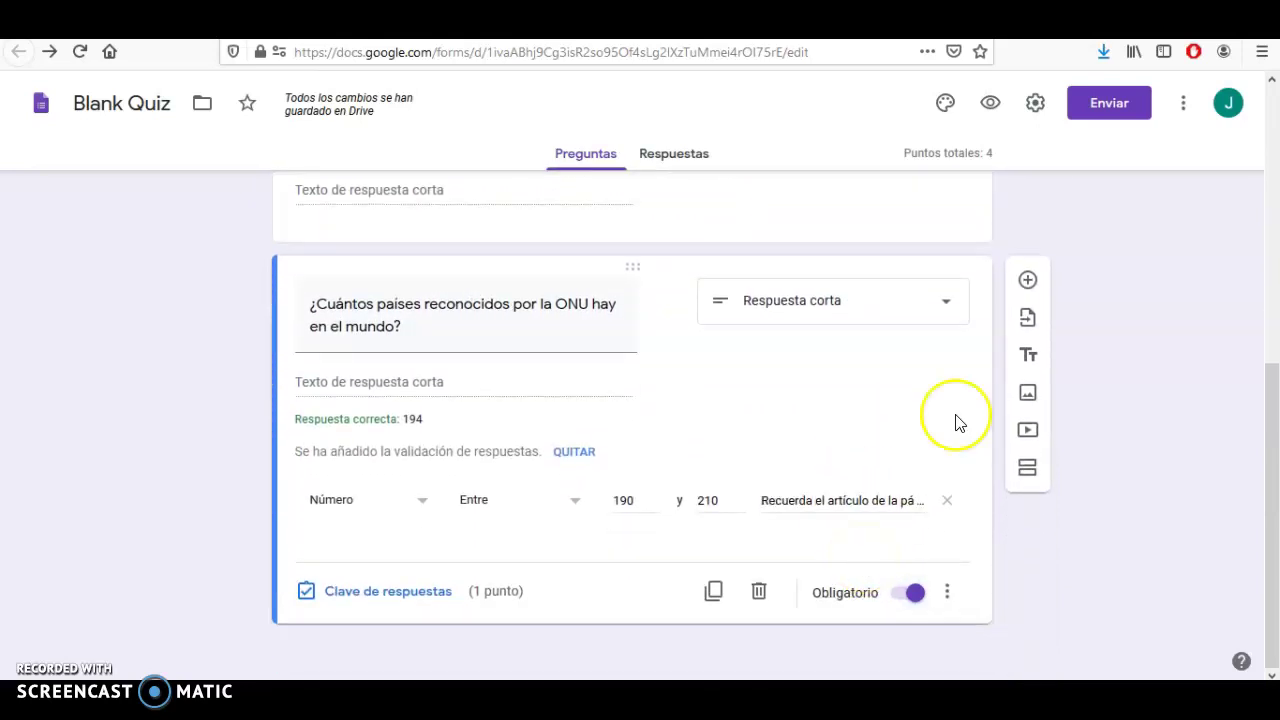
Step: Add a fifth question of type Párrafo with the text "Escribe tu reflexión sobre esta clase"
{"action": "left_click", "coordinate": [1028, 280]}
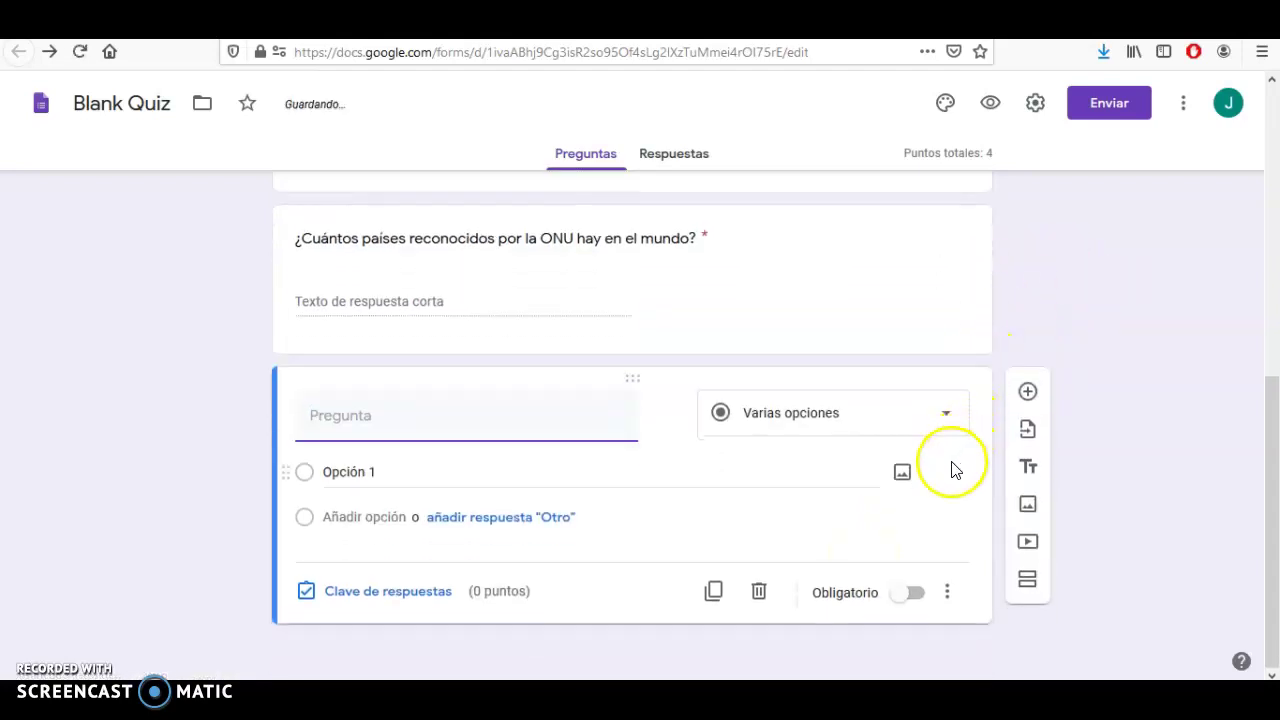
{"action": "left_click", "coordinate": [811, 418]}
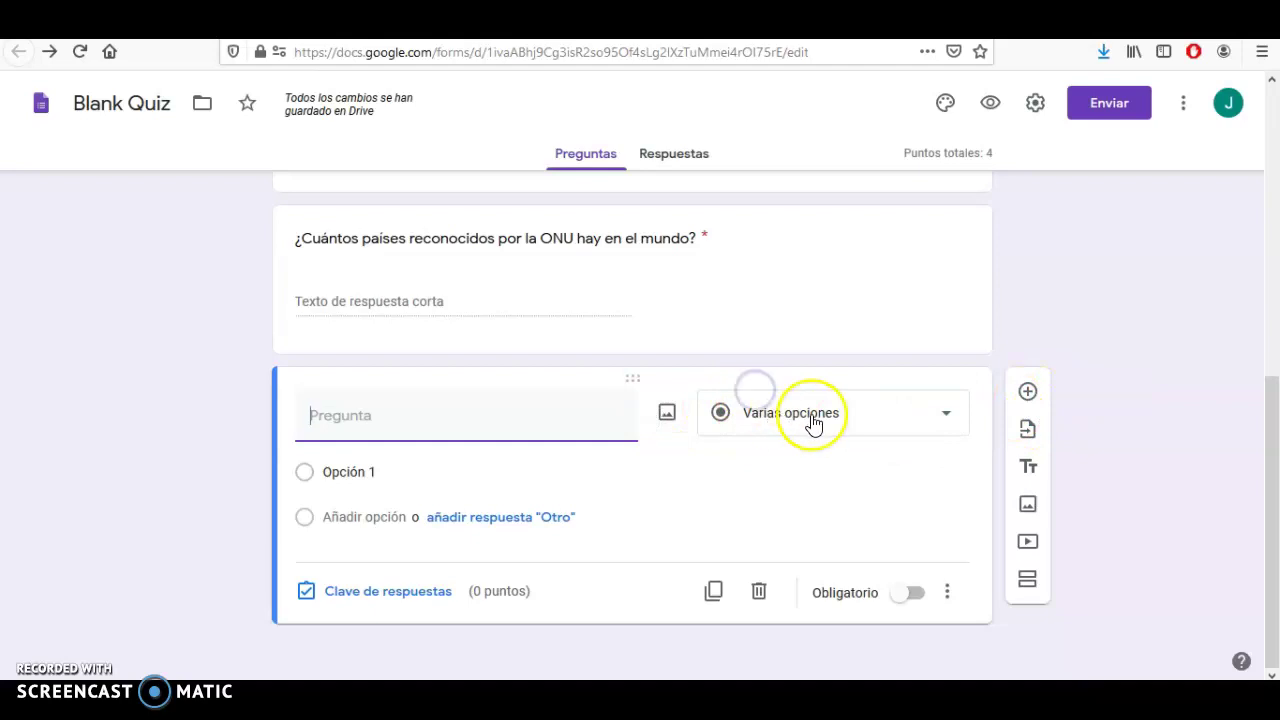
{"action": "left_click", "coordinate": [825, 166]}
{"action": "left_click", "coordinate": [481, 438]}
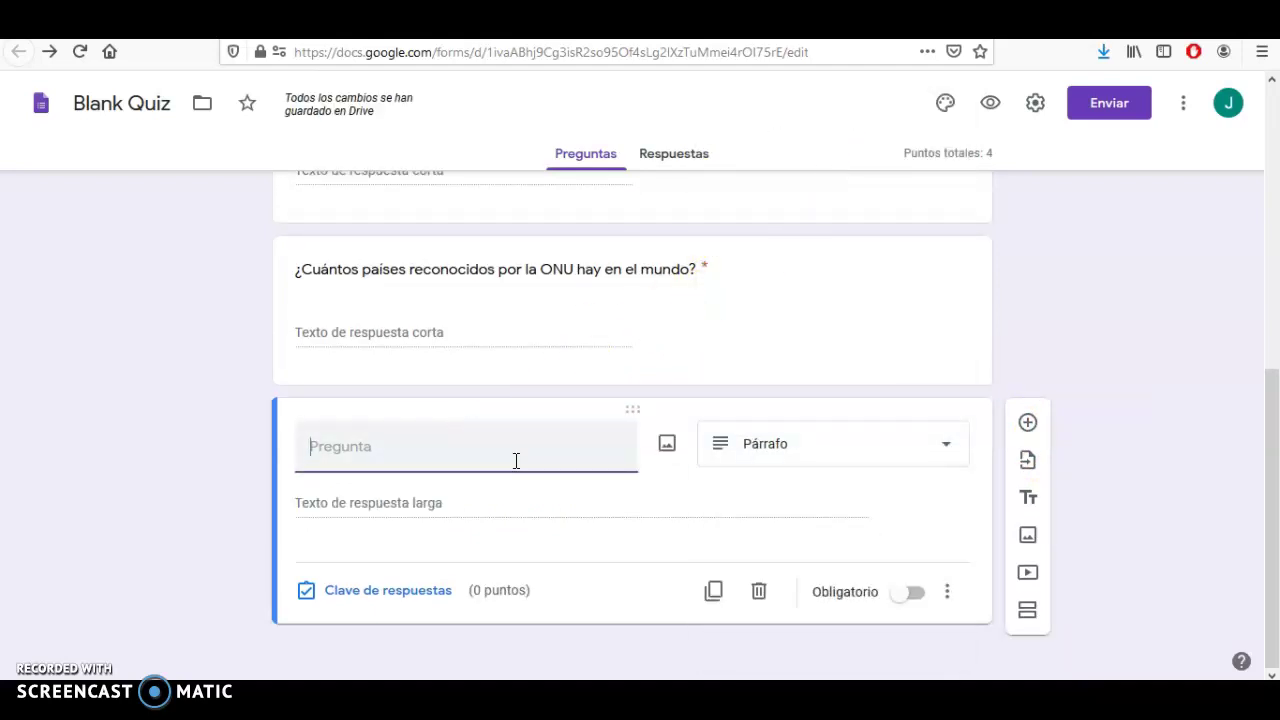
{"action": "type", "text": "Escribe tu reflexión sobre"}
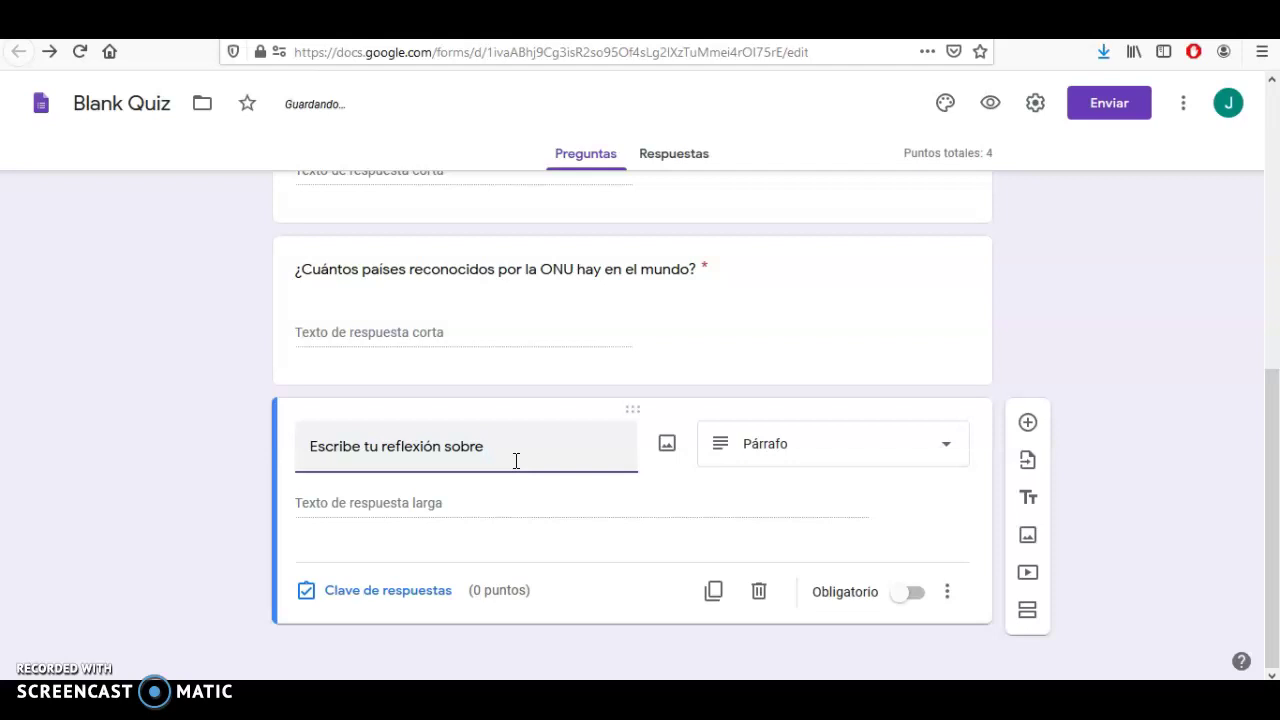
{"action": "type", "text": " esta clase"}
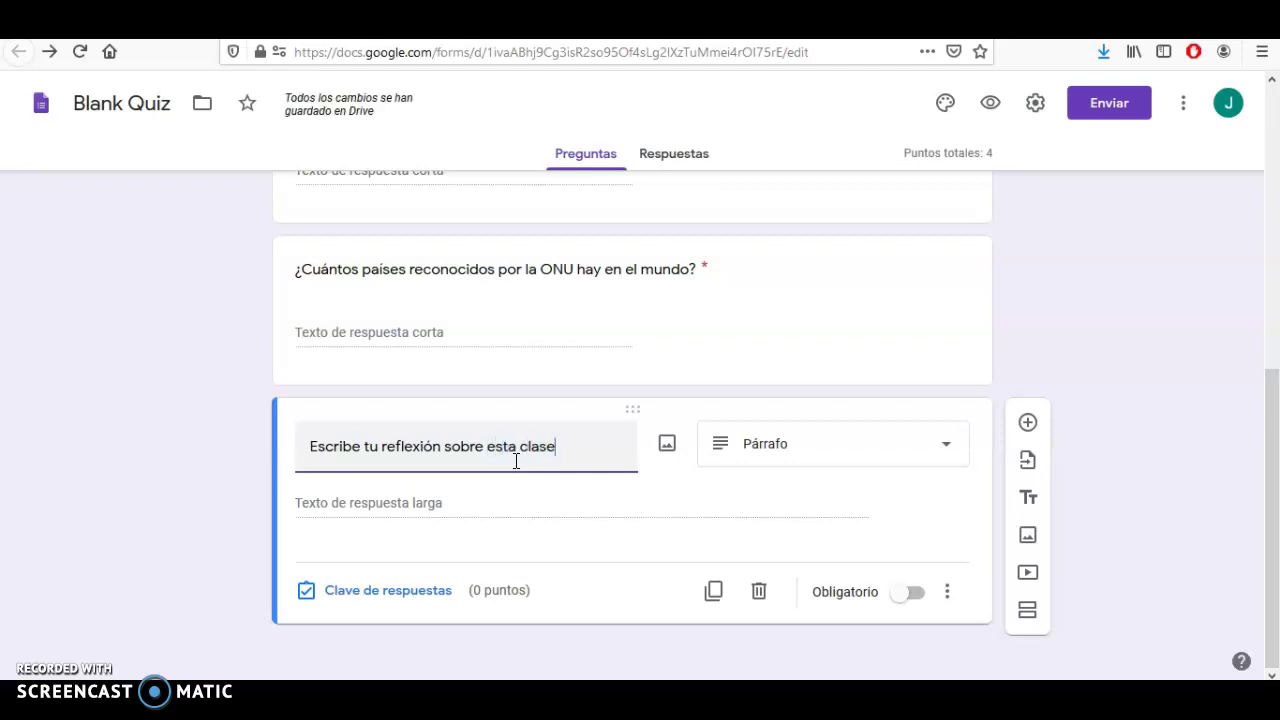
{"action": "left_click", "coordinate": [489, 490]}
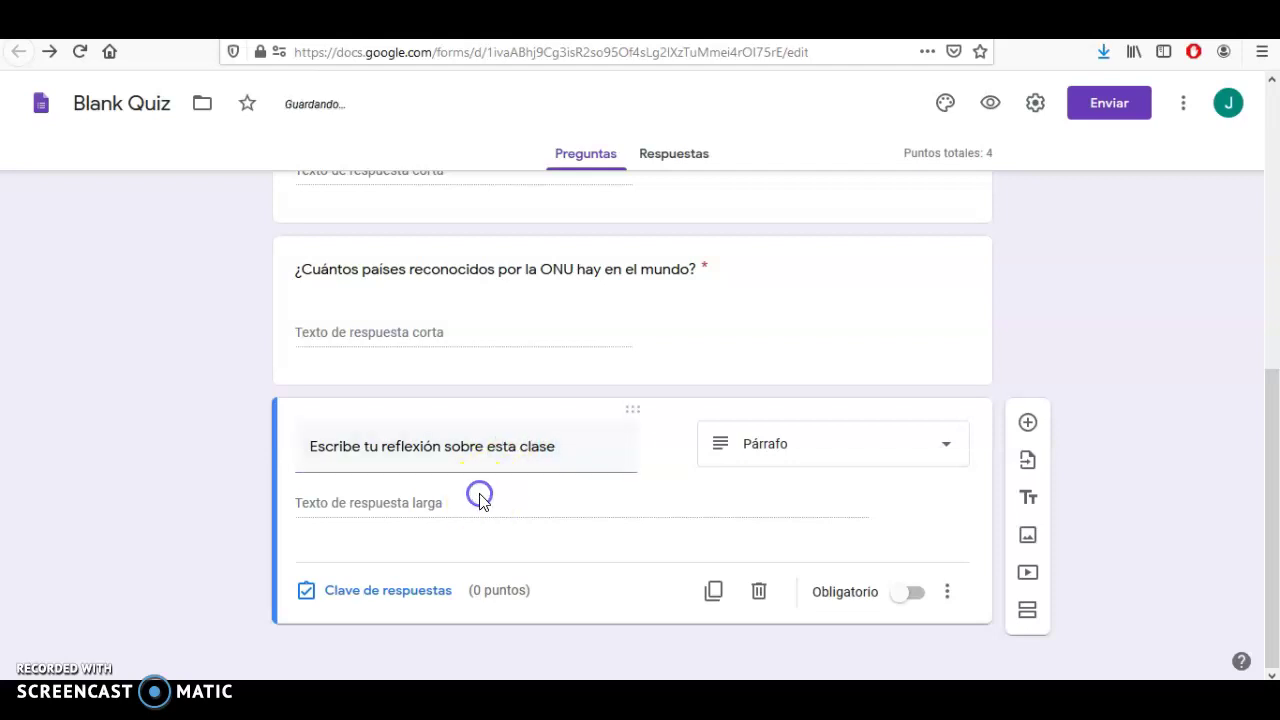
Step: In the reflection question's answer key, add the feedback "Habla de tu trabajo personal y con tus compañeros" and assign 2 points
{"action": "left_click", "coordinate": [421, 592]}
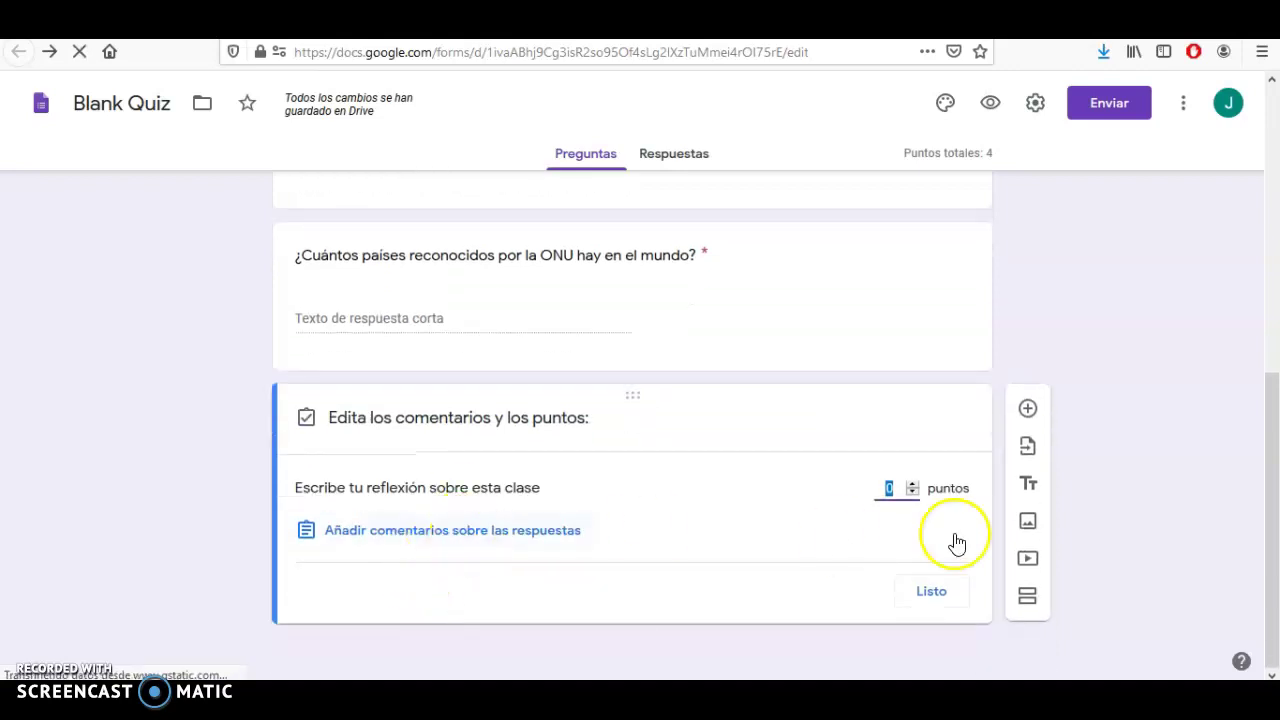
{"action": "left_click", "coordinate": [458, 533]}
{"action": "left_click", "coordinate": [524, 212]}
{"action": "type", "text": "Hab"}
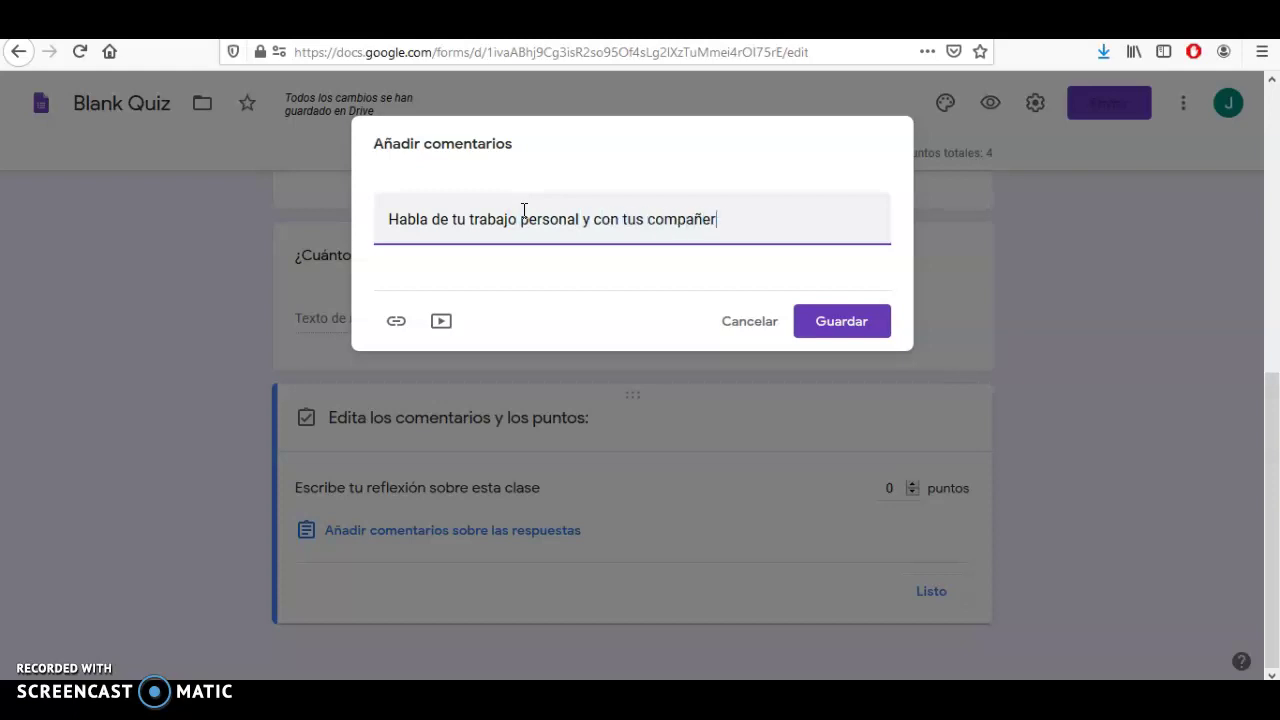
{"action": "left_click", "coordinate": [852, 324]}
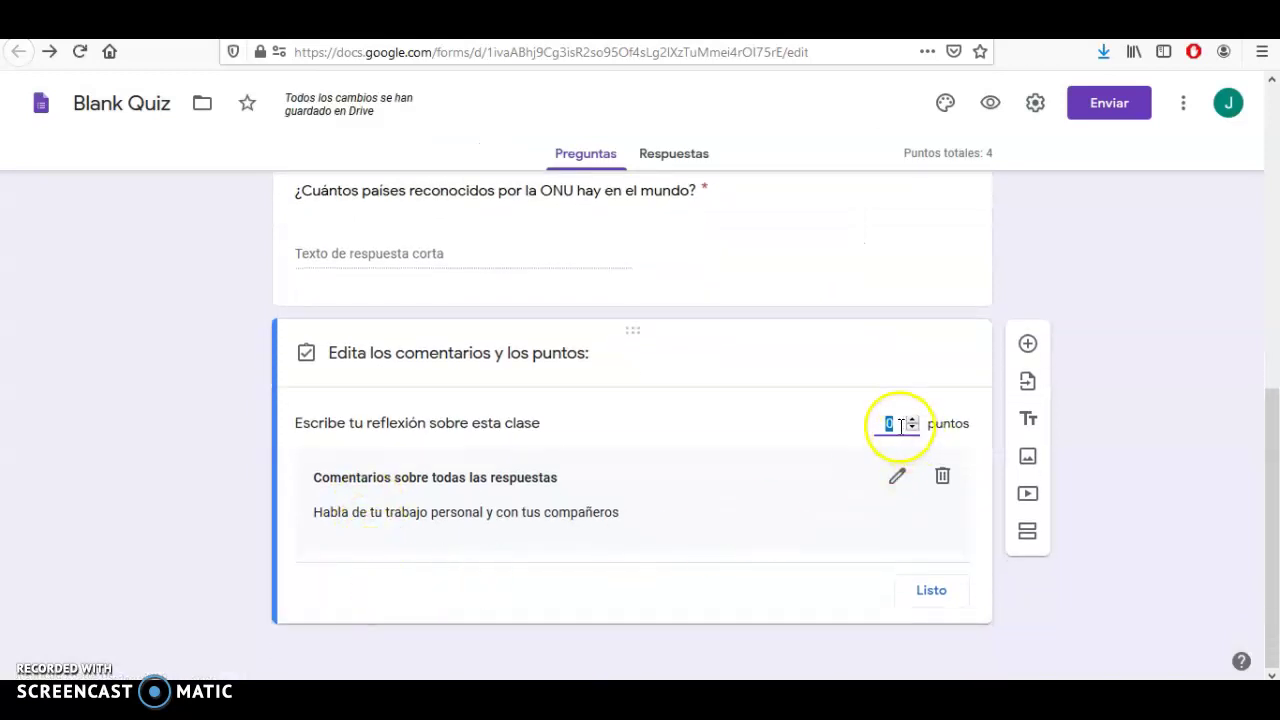
{"action": "left_click", "coordinate": [891, 420]}
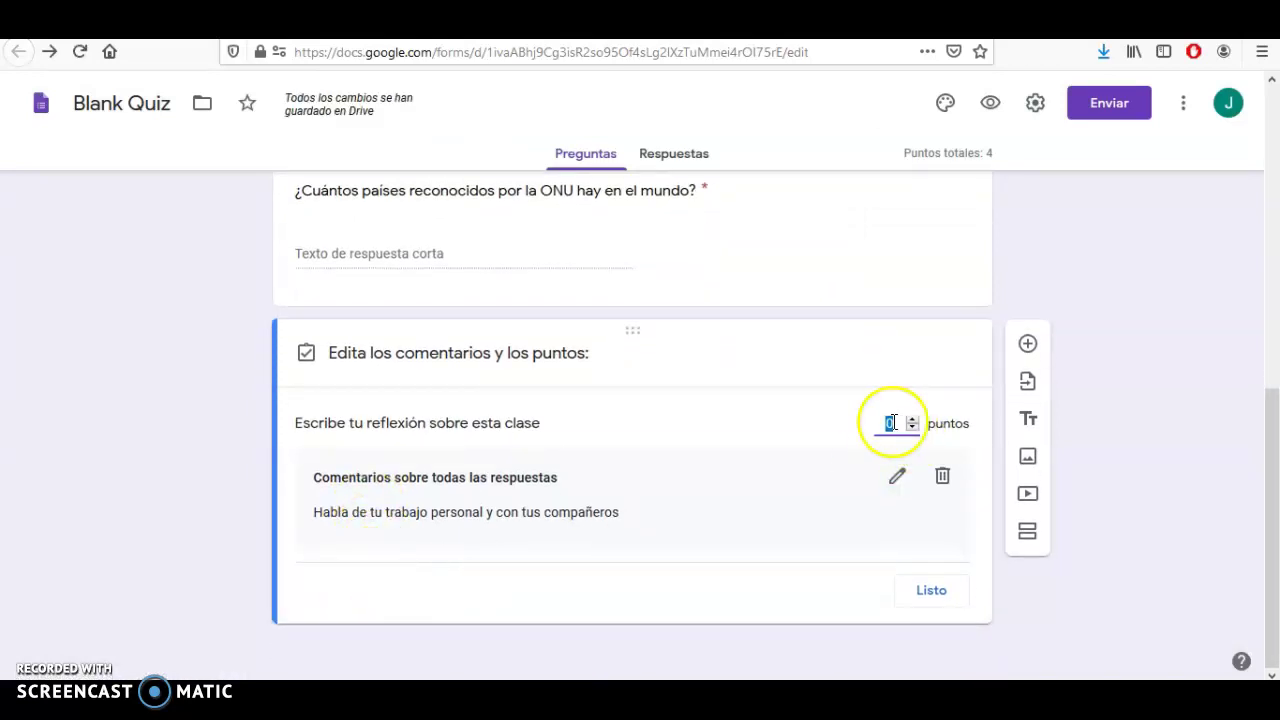
{"action": "left_click", "coordinate": [946, 582]}
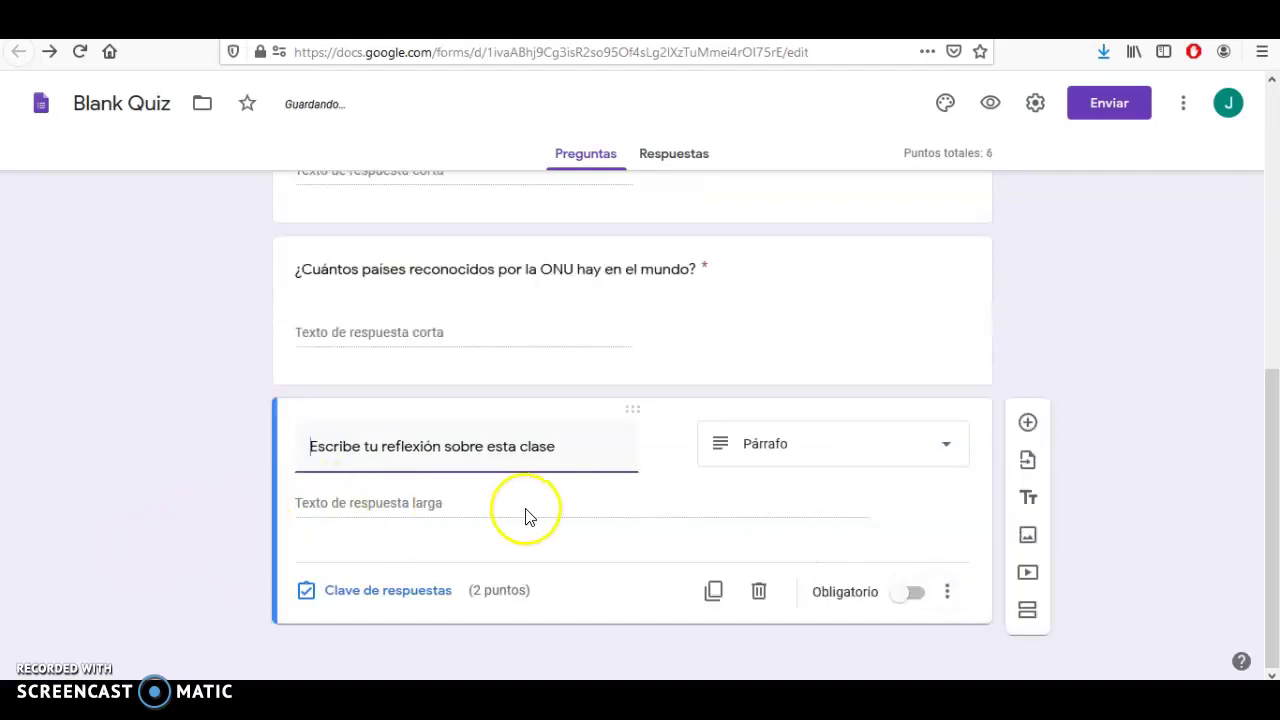
Step: Add response validation to the reflection question using Expresión regular, Contiene, with the pattern "Yo considero"
{"action": "left_click", "coordinate": [947, 596]}
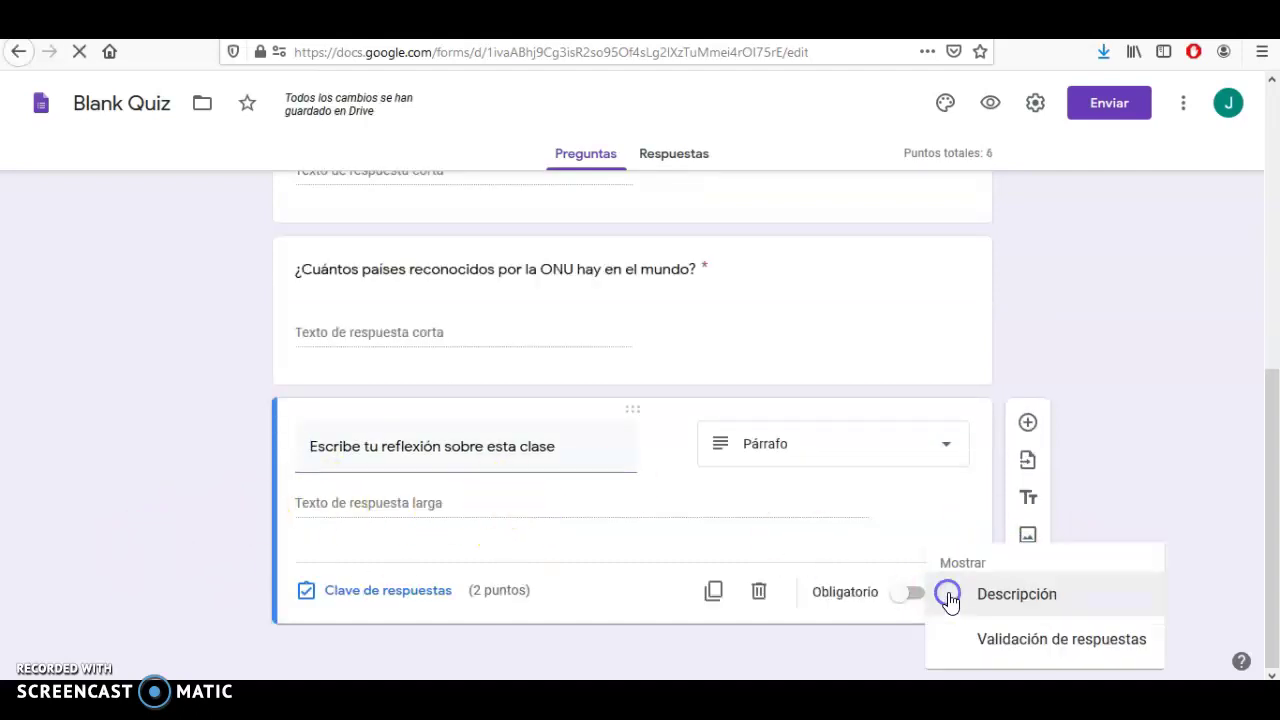
{"action": "left_click", "coordinate": [1048, 645]}
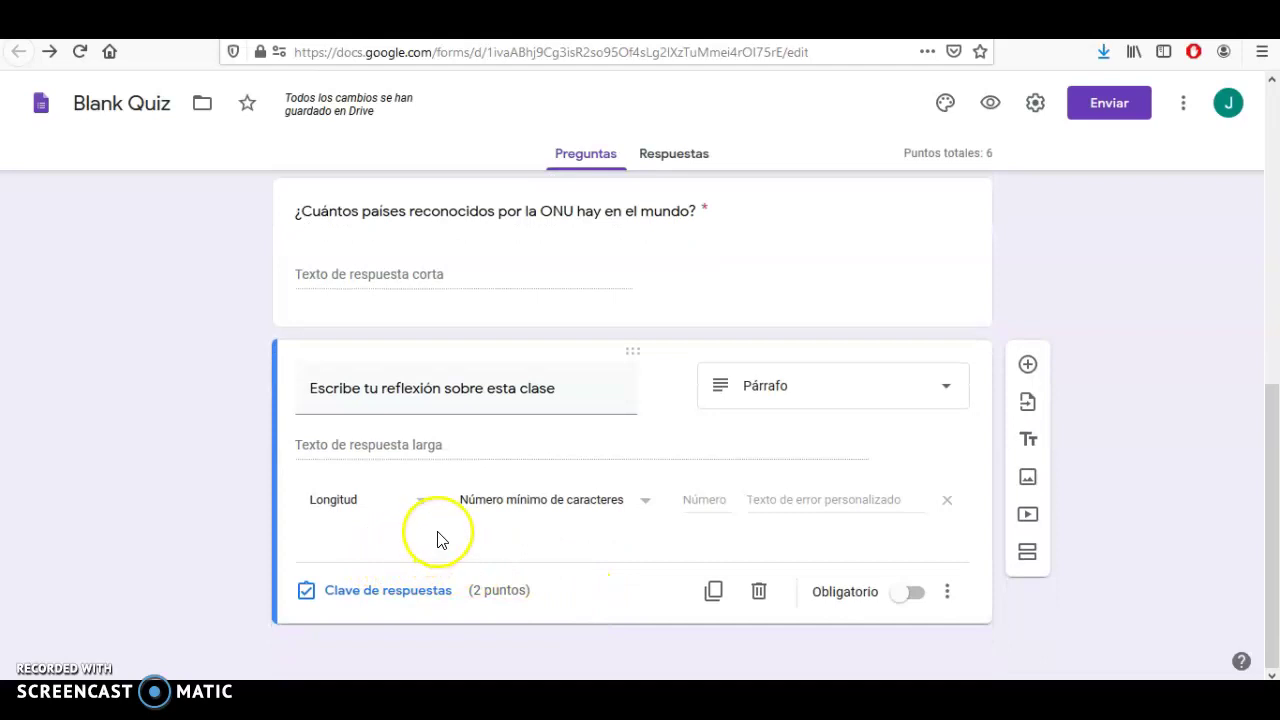
{"action": "left_click", "coordinate": [397, 503]}
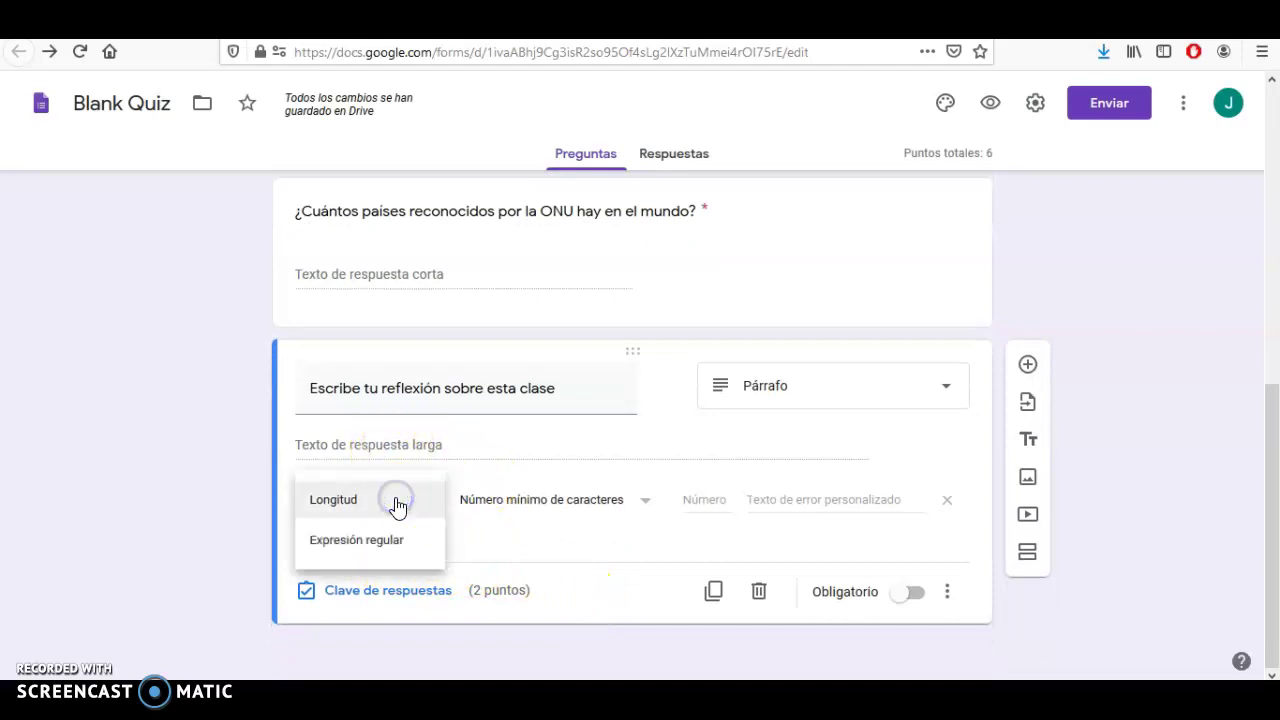
{"action": "left_click", "coordinate": [500, 520]}
{"action": "left_click", "coordinate": [530, 514]}
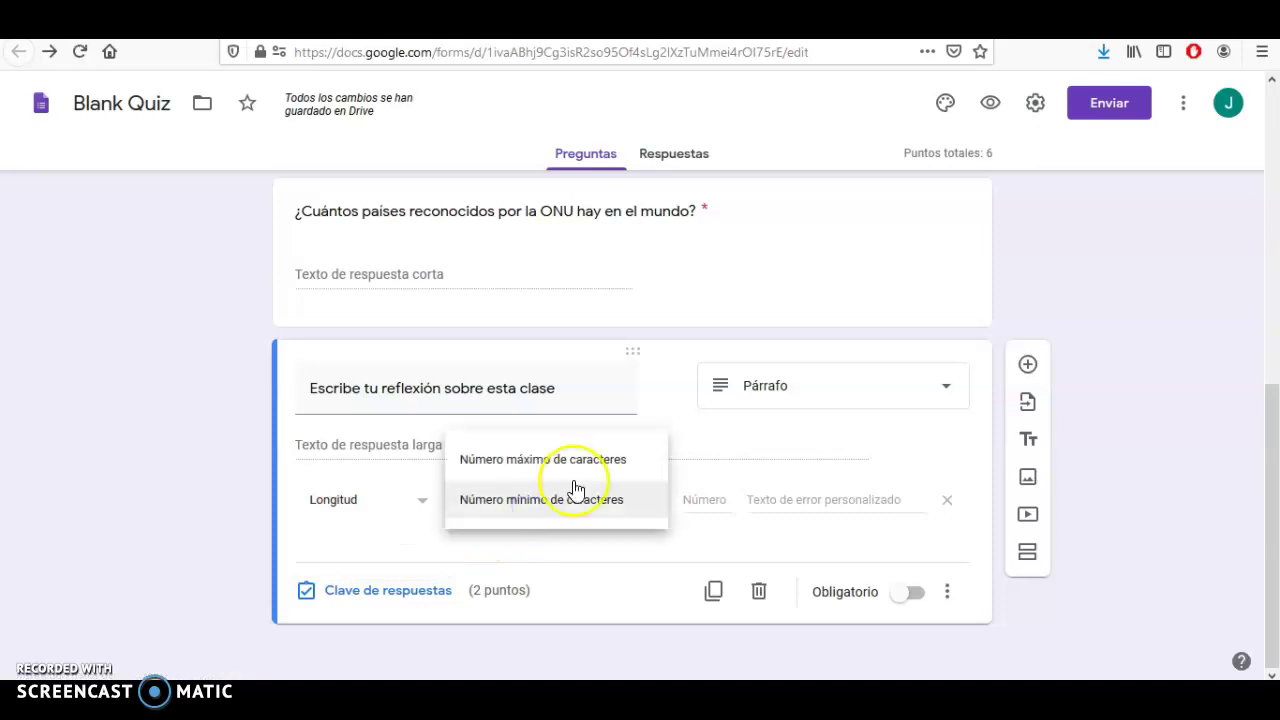
{"action": "left_click", "coordinate": [626, 541]}
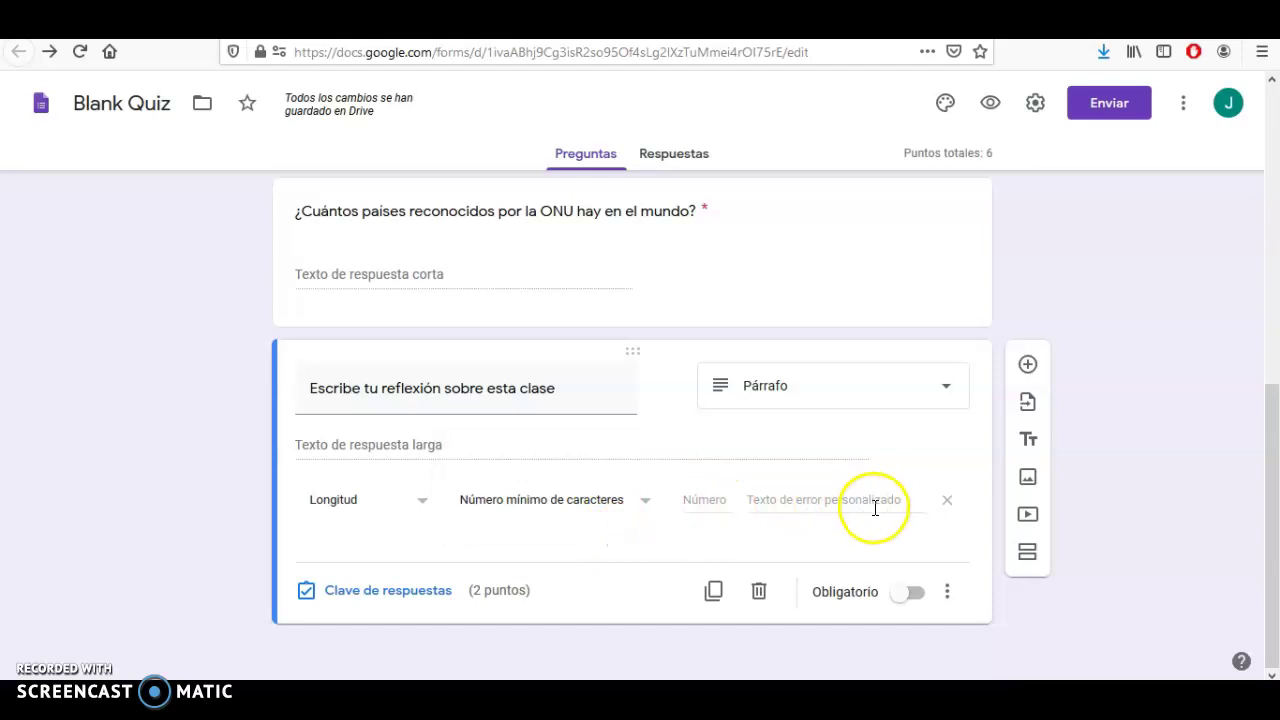
{"action": "left_click", "coordinate": [390, 518]}
{"action": "left_click", "coordinate": [400, 546]}
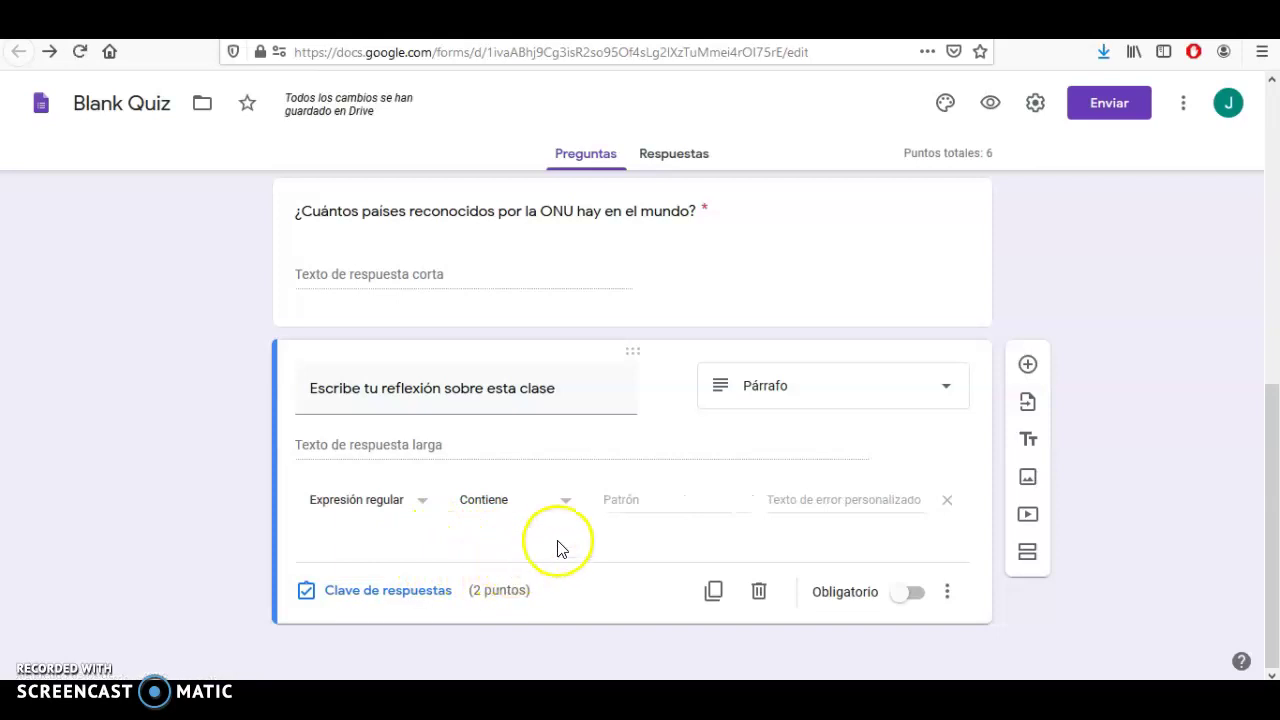
{"action": "left_click", "coordinate": [635, 505]}
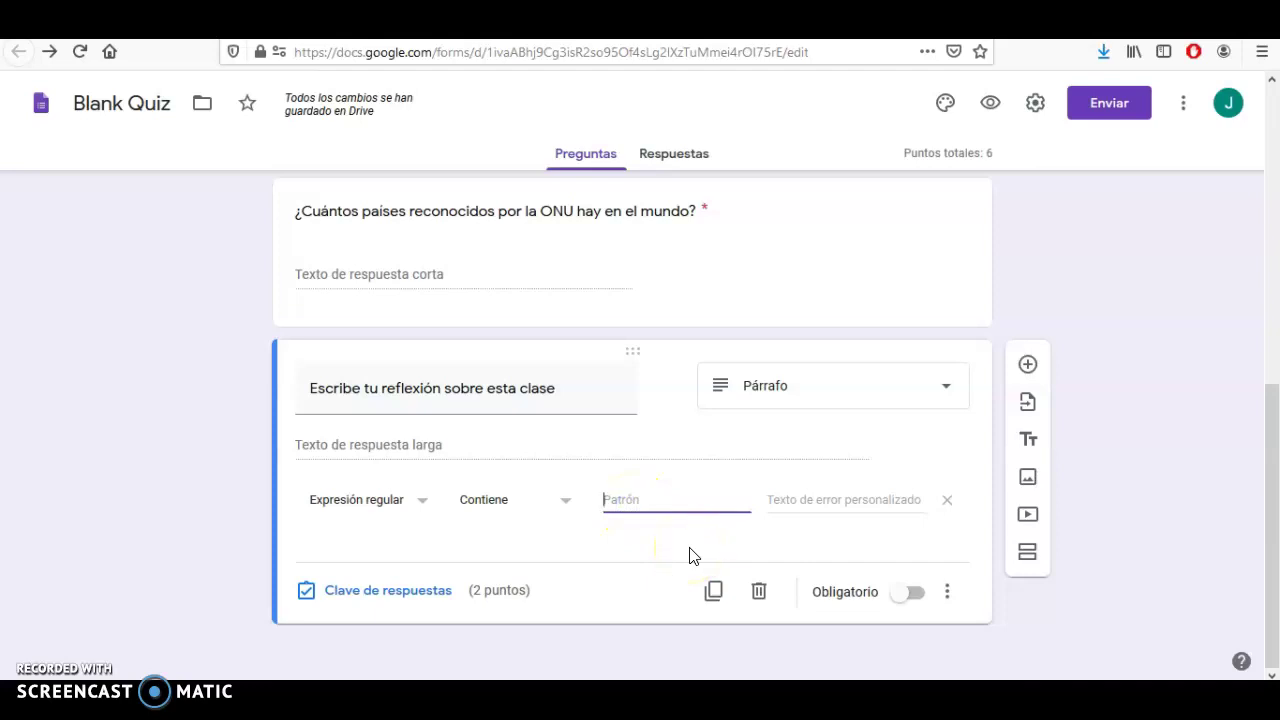
{"action": "type", "text": "Yo co"}
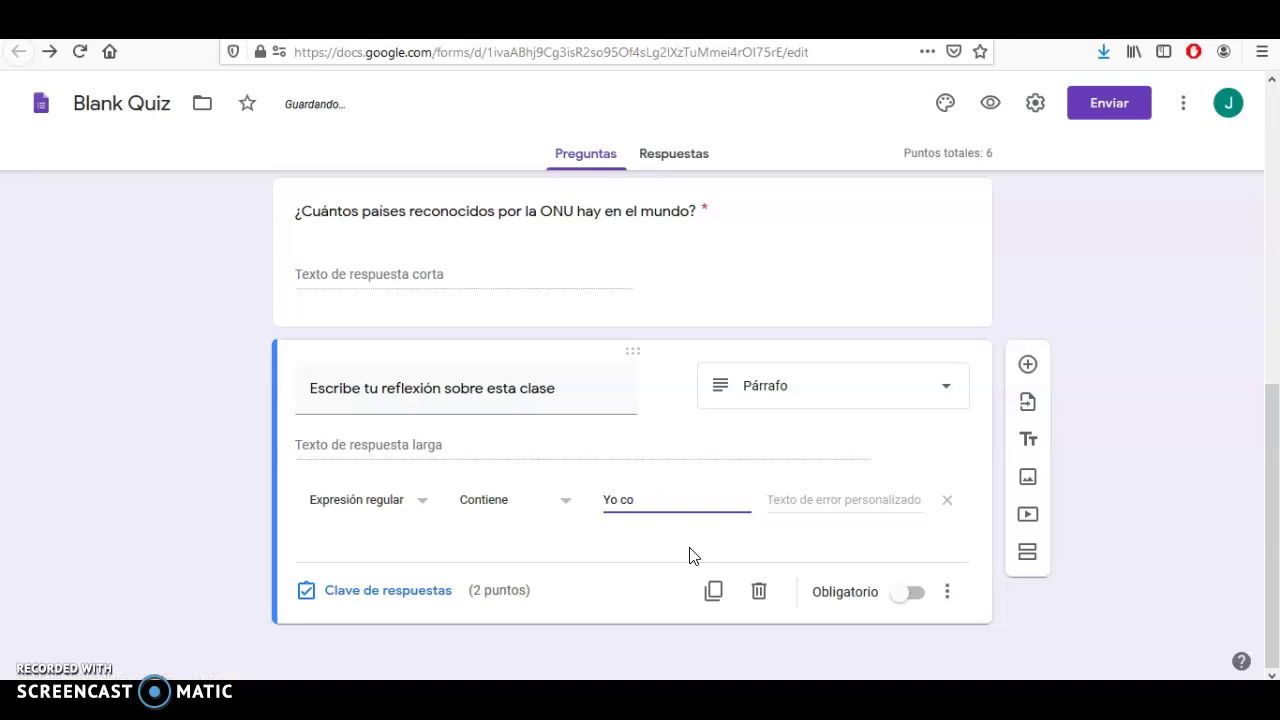
{"action": "type", "text": "nsidero"}
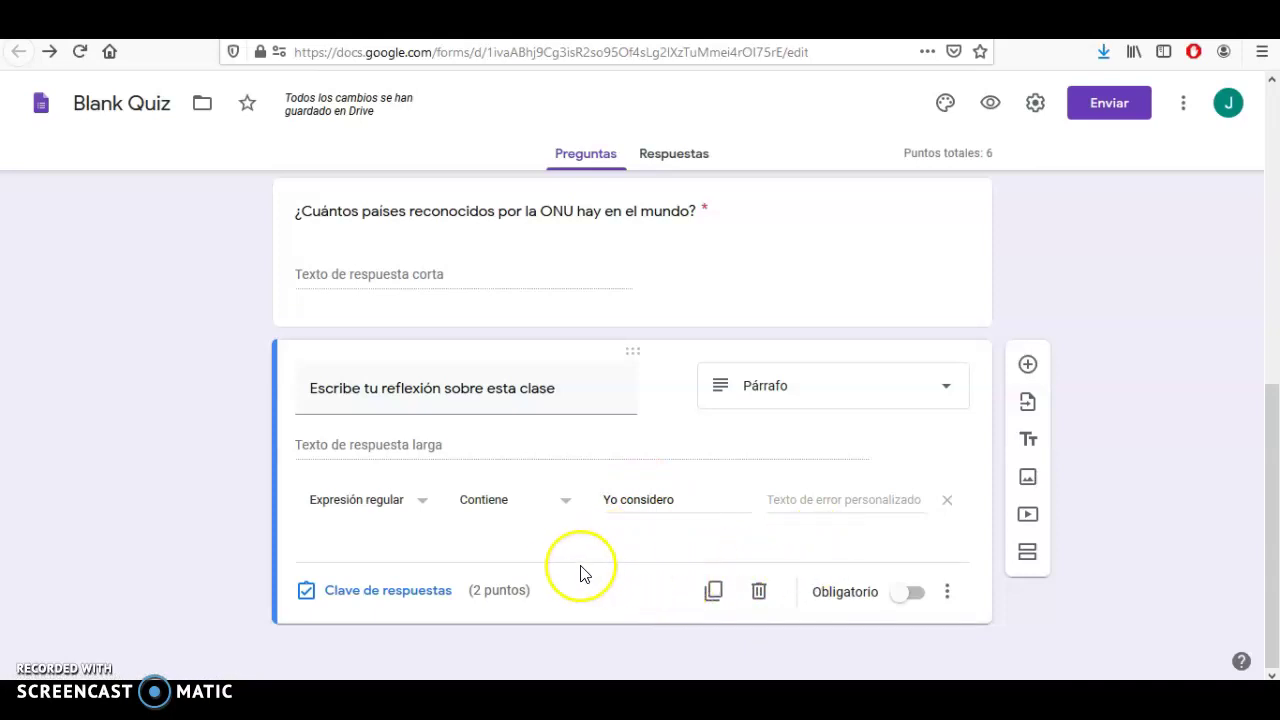
Step: Delete the question about the capital of Sonora, and restore it by undoing the deletion
{"action": "scroll", "coordinate": [600, 571], "scroll_direction": "up", "scroll_amount": 5}
{"action": "scroll", "coordinate": [686, 530], "scroll_direction": "down", "scroll_amount": 1}
{"action": "left_click", "coordinate": [763, 440]}
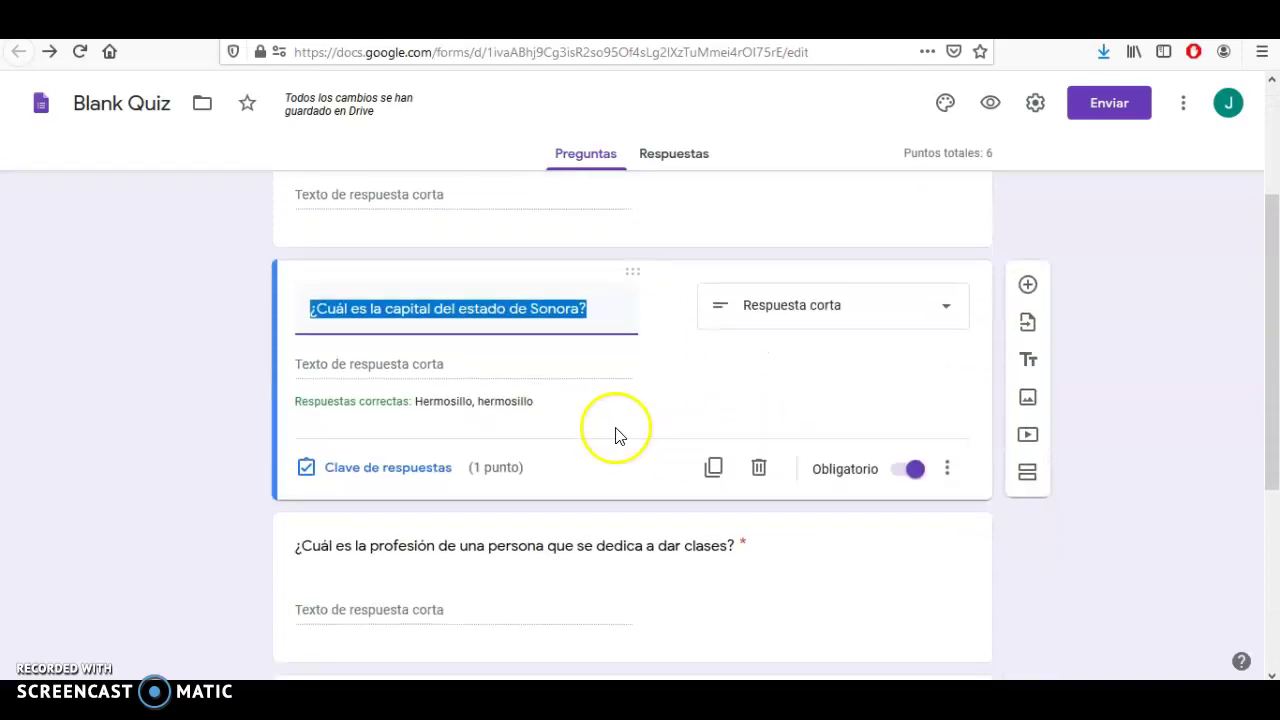
{"action": "left_click", "coordinate": [759, 470]}
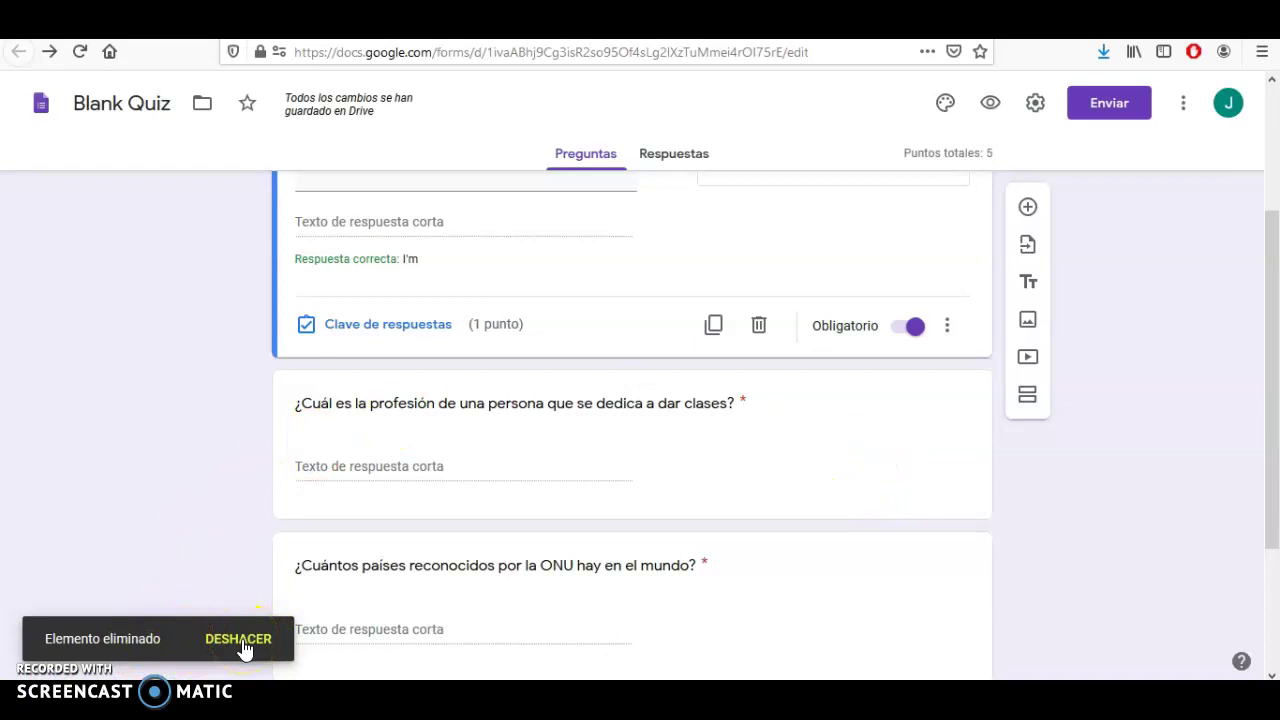
{"action": "left_click", "coordinate": [240, 645]}
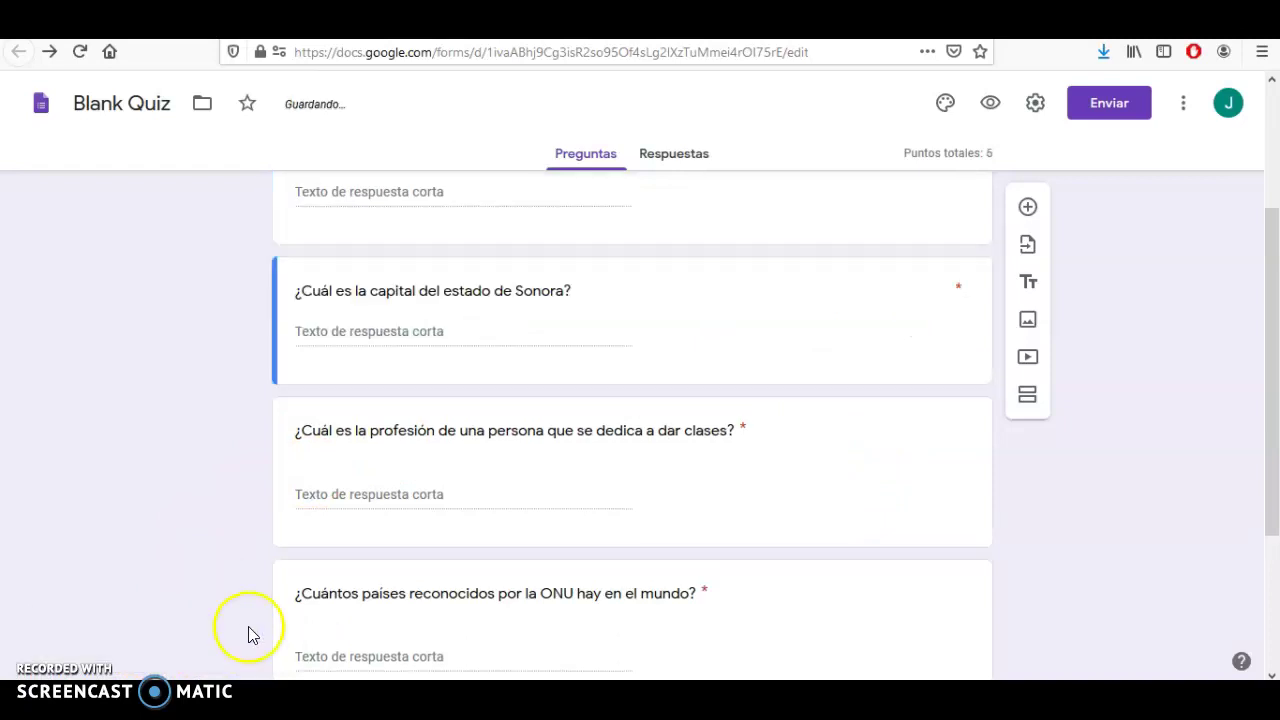
{"action": "scroll", "coordinate": [390, 520], "scroll_direction": "down", "scroll_amount": 3}
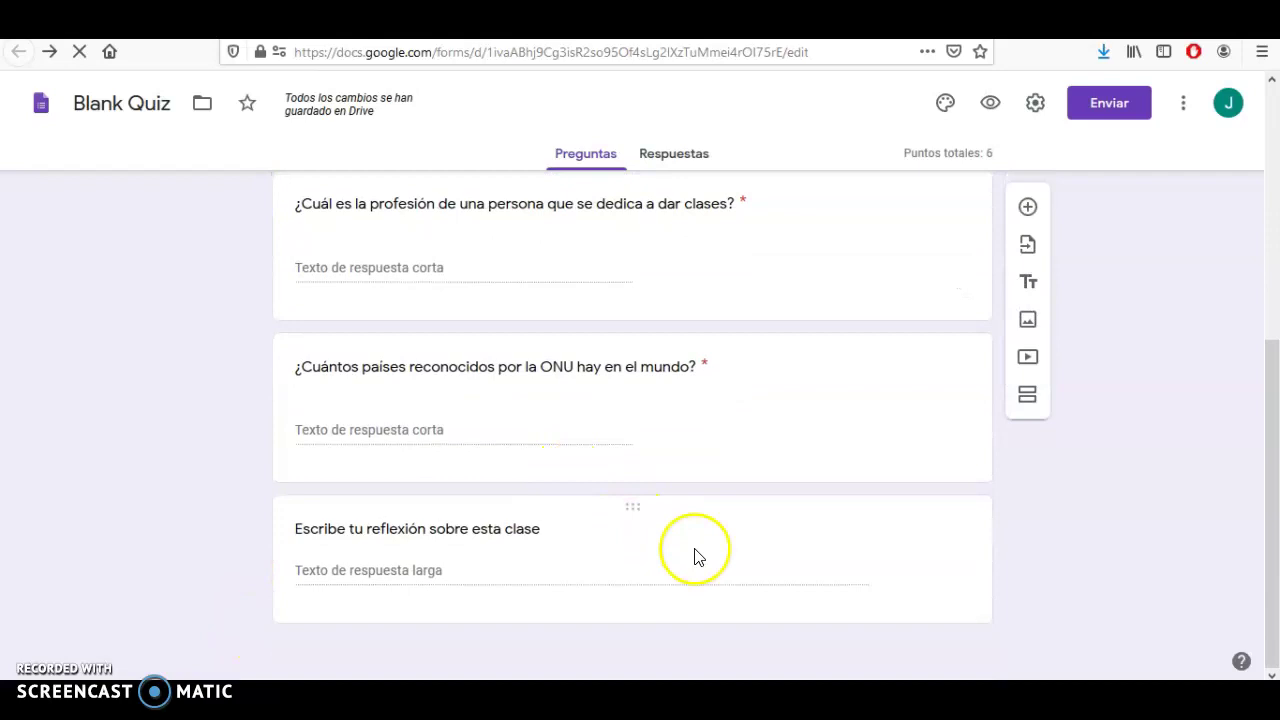